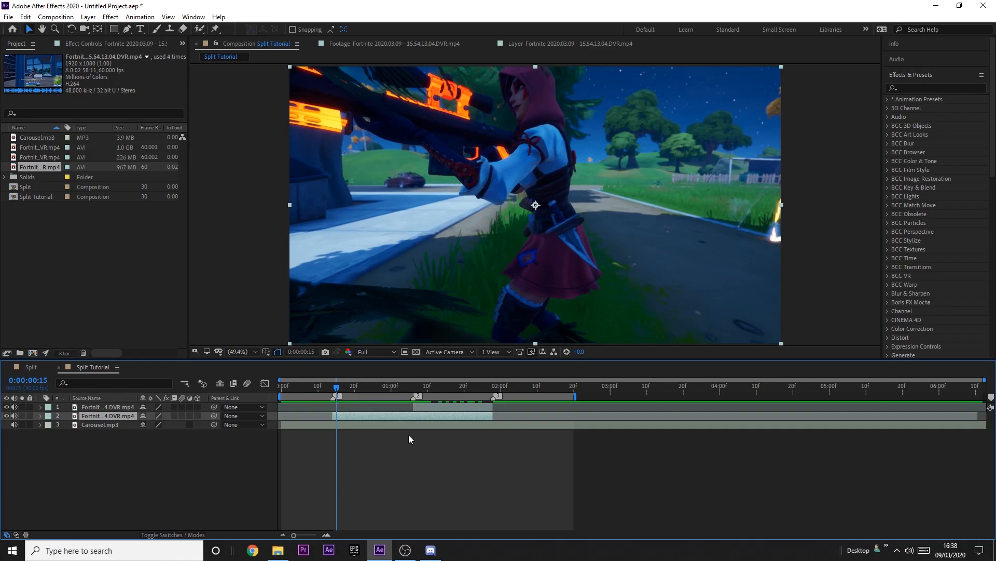
Enable time remapping on the lower Fortnite clip in layer 2.
{"action": "left_click", "coordinate": [421, 407]}
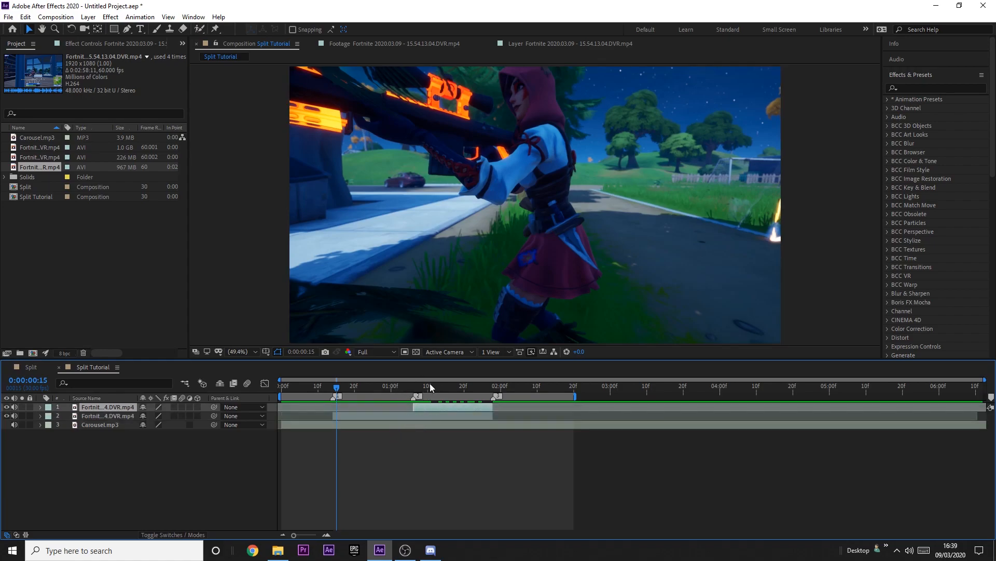
{"action": "left_click", "coordinate": [363, 416]}
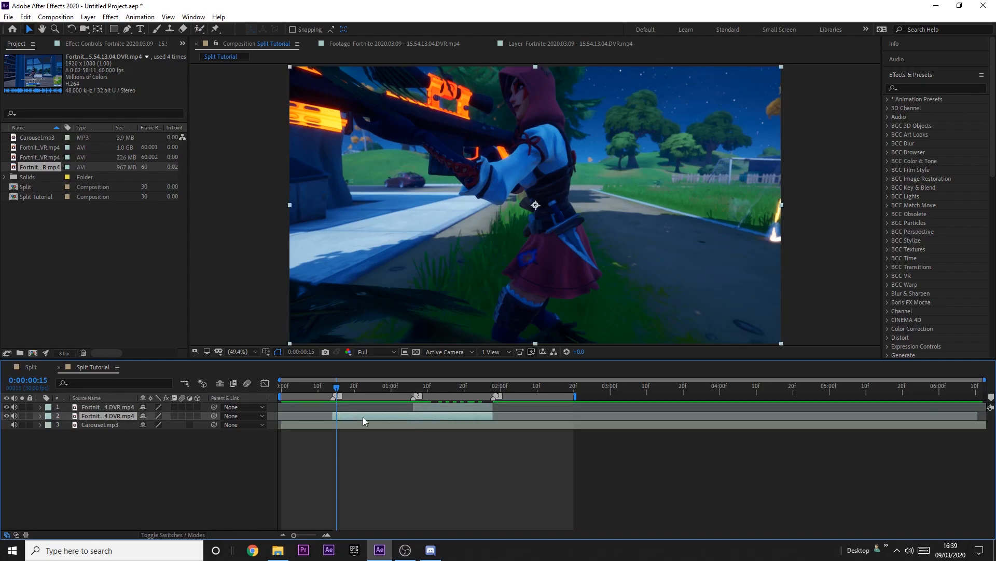
{"action": "right_click", "coordinate": [362, 416]}
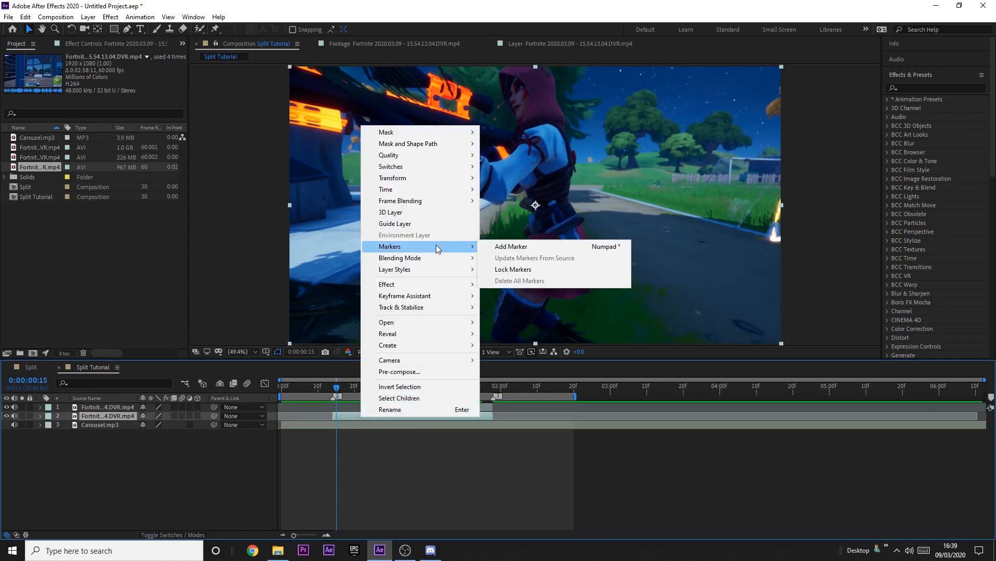
{"action": "mouse_move", "coordinate": [408, 190]}
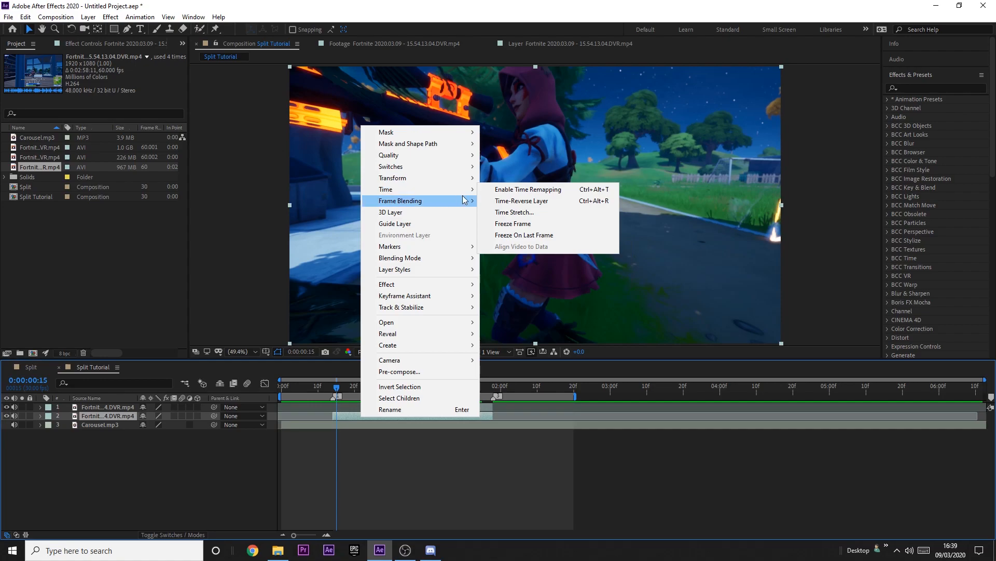
{"action": "left_click", "coordinate": [512, 190]}
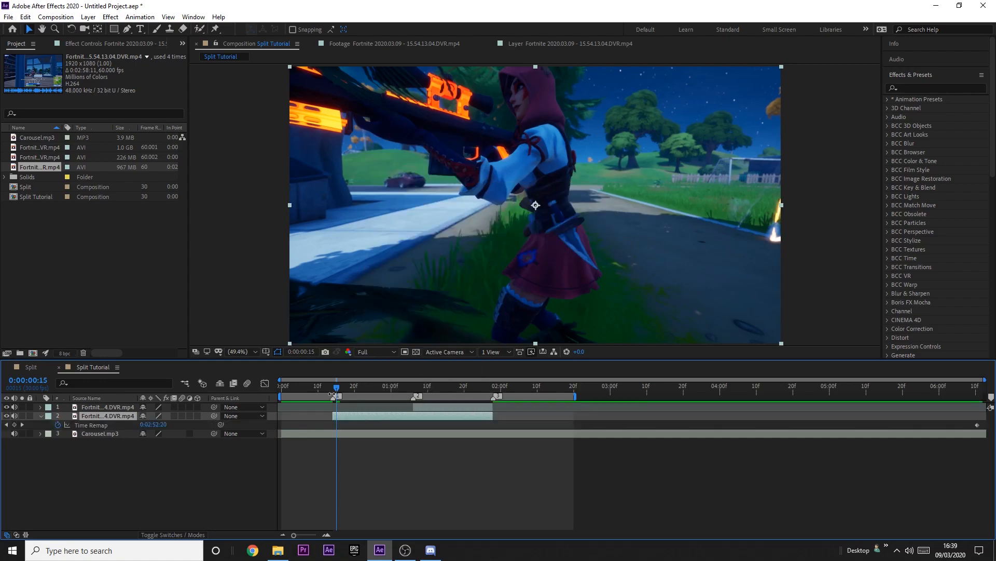
Add Time Remap keyframes to the layer 2 clip at marker 1 (0:00:00:14) and marker 2 (0:00:01:06).
{"action": "left_click_drag", "start_coordinate": [335, 387], "coordinate": [333, 388]}
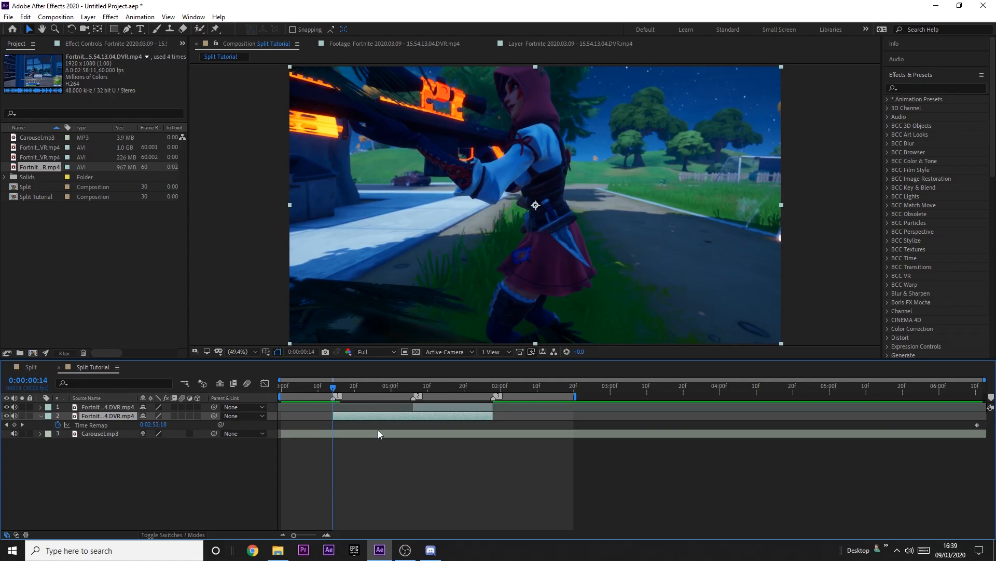
{"action": "left_click", "coordinate": [14, 425]}
{"action": "left_click", "coordinate": [415, 387]}
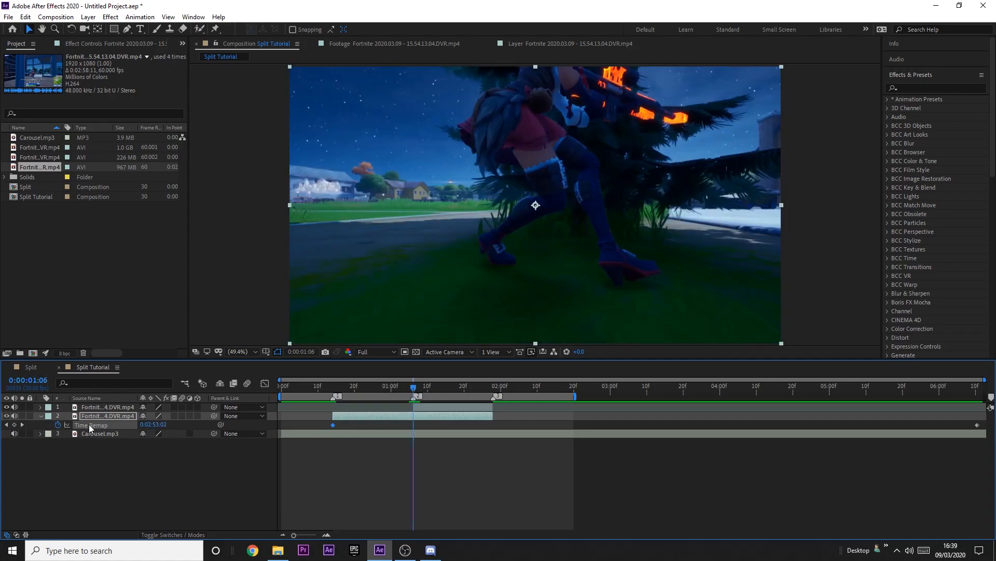
{"action": "left_click", "coordinate": [14, 424]}
Extend both Fortnite clips by one frame past marker 3 and add a layer 2 Time Remap keyframe at 0:00:01:28.
{"action": "left_click_drag", "start_coordinate": [467, 388], "coordinate": [492, 387]}
{"action": "left_click", "coordinate": [489, 405]}
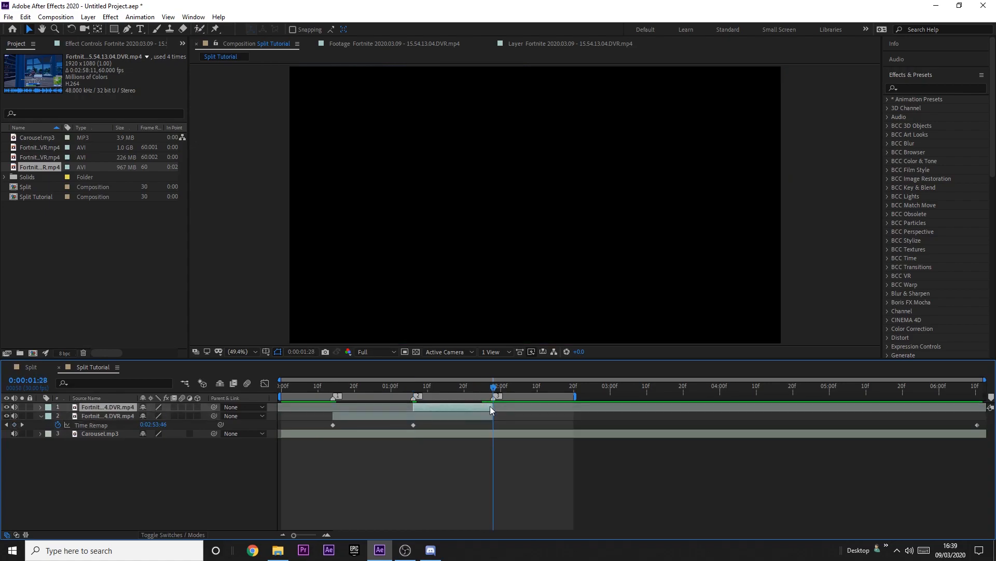
{"action": "left_click", "coordinate": [489, 414], "text": "shift"}
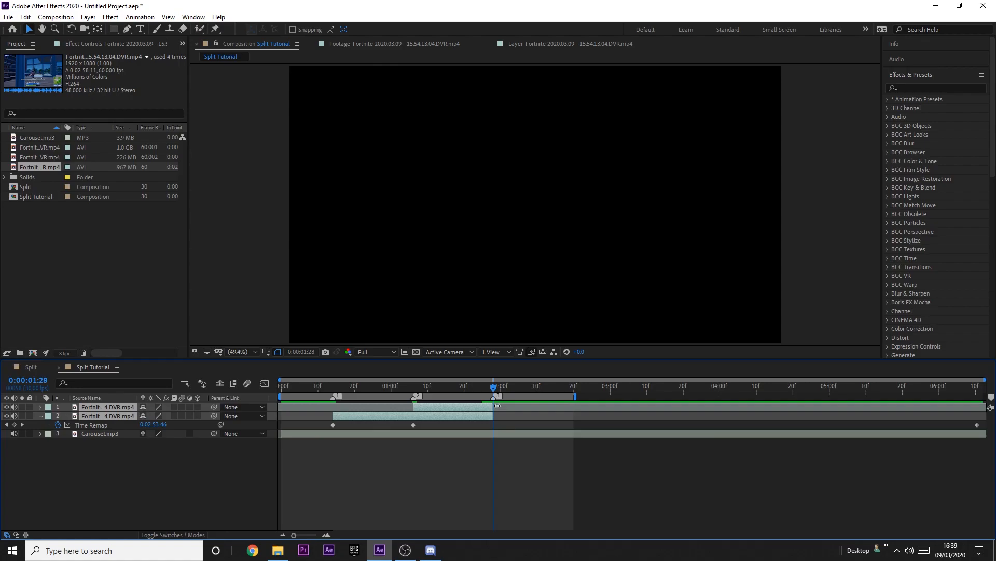
{"action": "left_click_drag", "start_coordinate": [493, 407], "coordinate": [497, 407]}
{"action": "scroll", "coordinate": [494, 411], "scroll_direction": "up", "scroll_amount": 4}
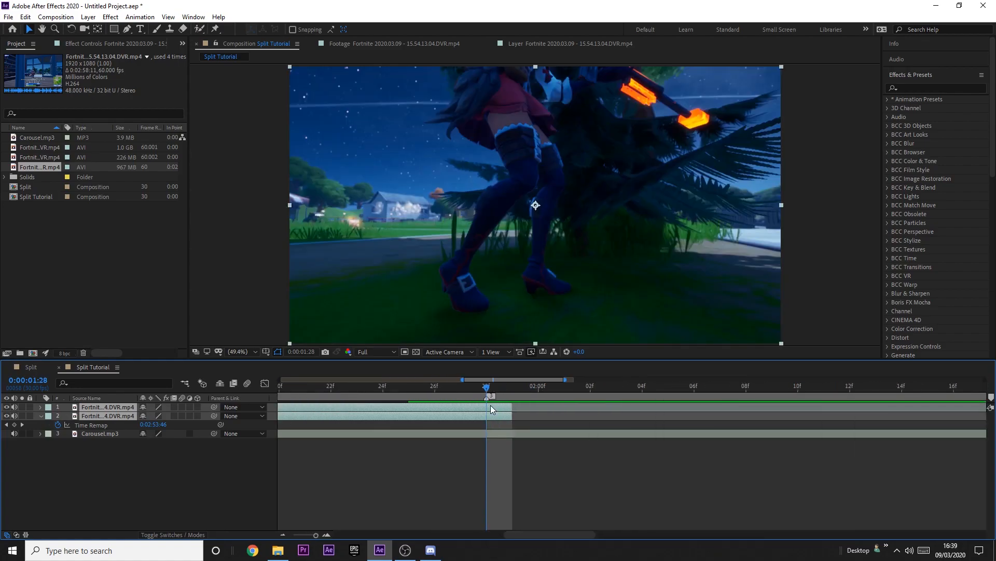
{"action": "left_click", "coordinate": [14, 425]}
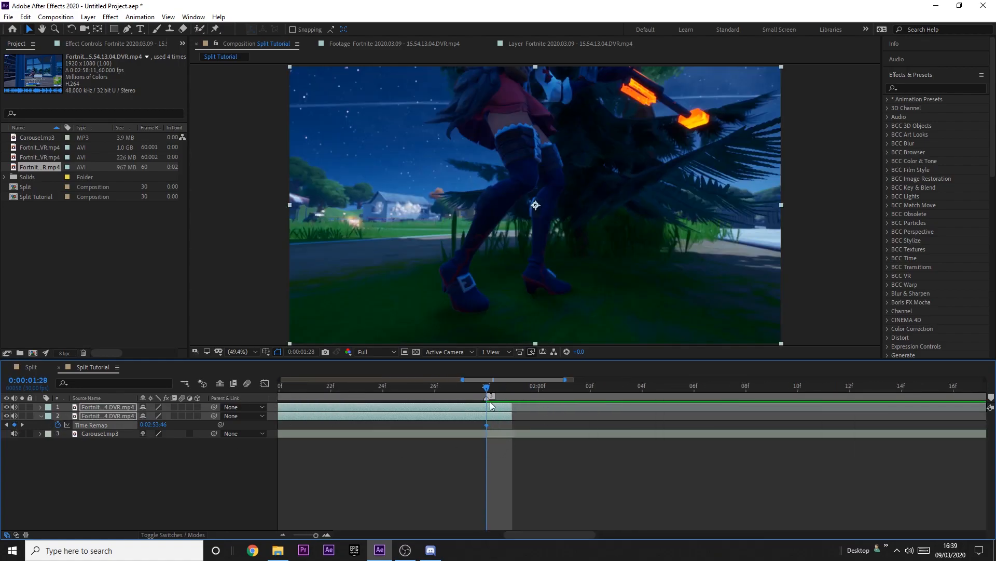
Easy-ease the layer 2 Time Remap keyframes and reshape the value curve between markers 1 and 2 to run steep, flat, then steep.
{"action": "scroll", "coordinate": [369, 424], "scroll_direction": "down", "scroll_amount": 4}
{"action": "left_click_drag", "start_coordinate": [497, 535], "coordinate": [375, 530]}
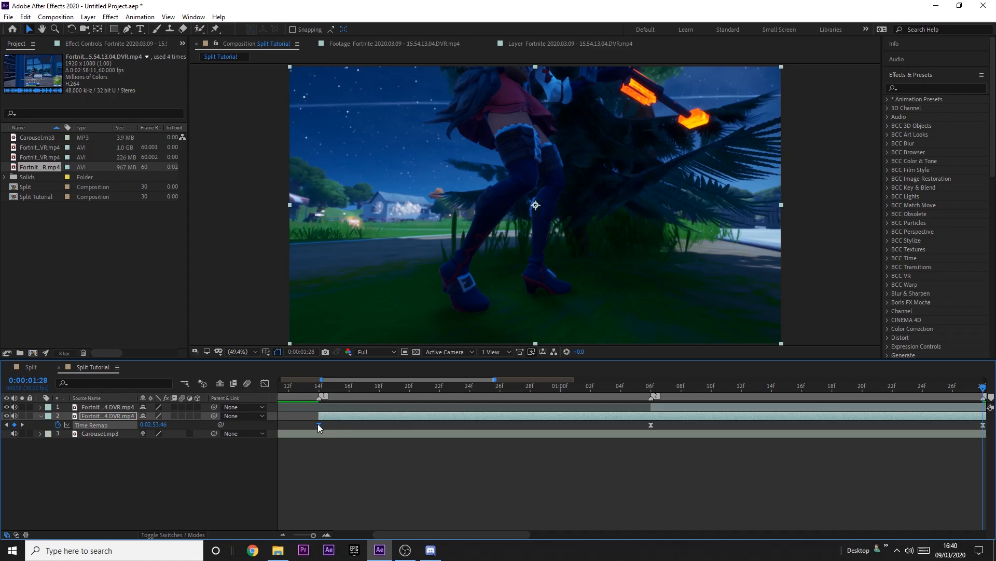
{"action": "left_click", "coordinate": [264, 384]}
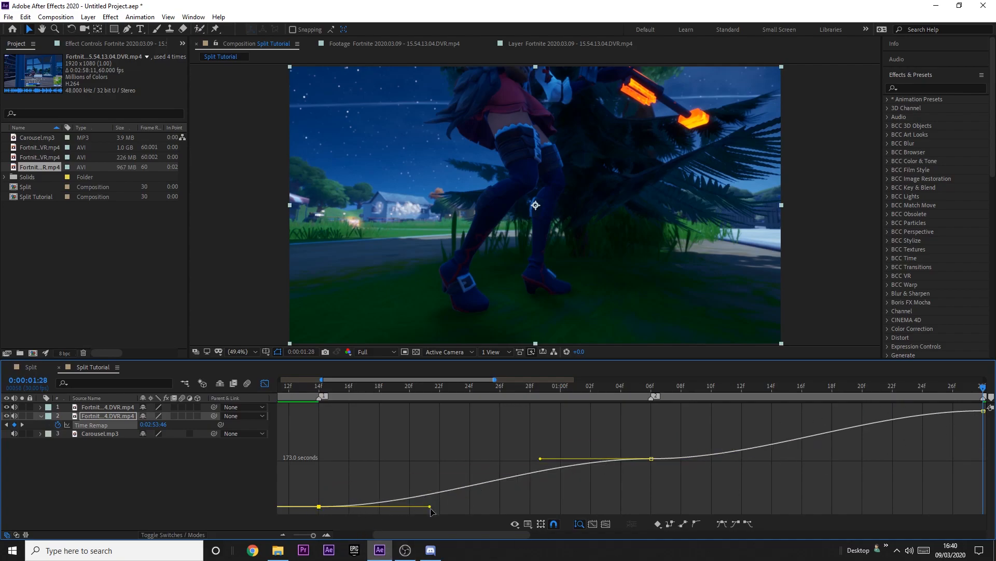
{"action": "left_click_drag", "start_coordinate": [430, 506], "coordinate": [323, 467]}
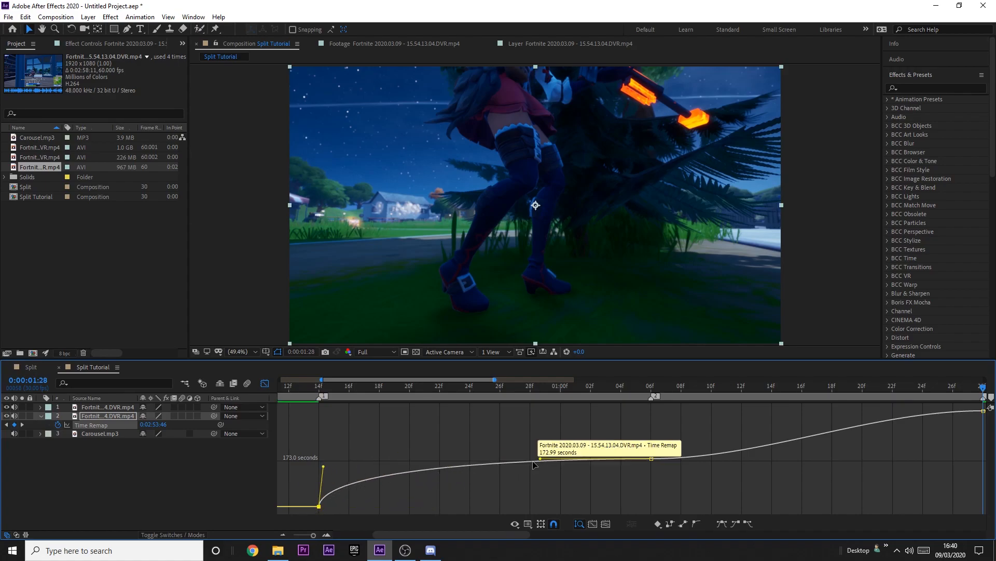
{"action": "left_click_drag", "start_coordinate": [540, 458], "coordinate": [671, 500]}
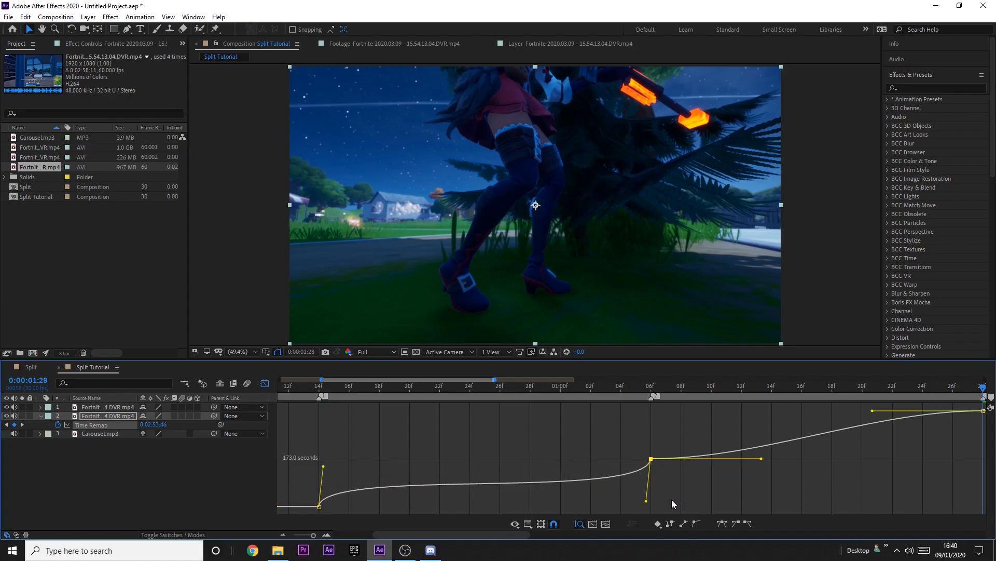
{"action": "left_click_drag", "start_coordinate": [324, 467], "coordinate": [316, 472]}
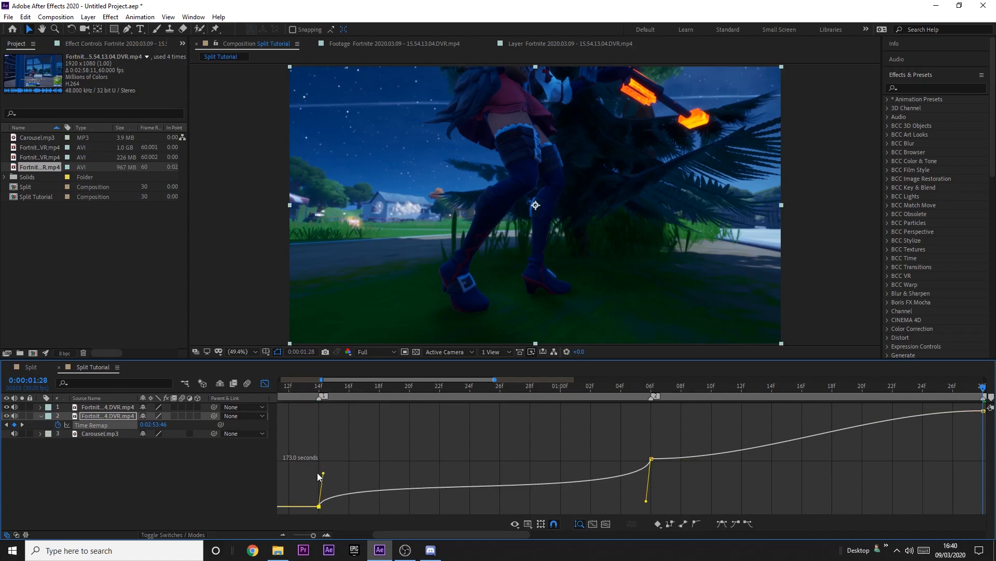
{"action": "left_click", "coordinate": [647, 502]}
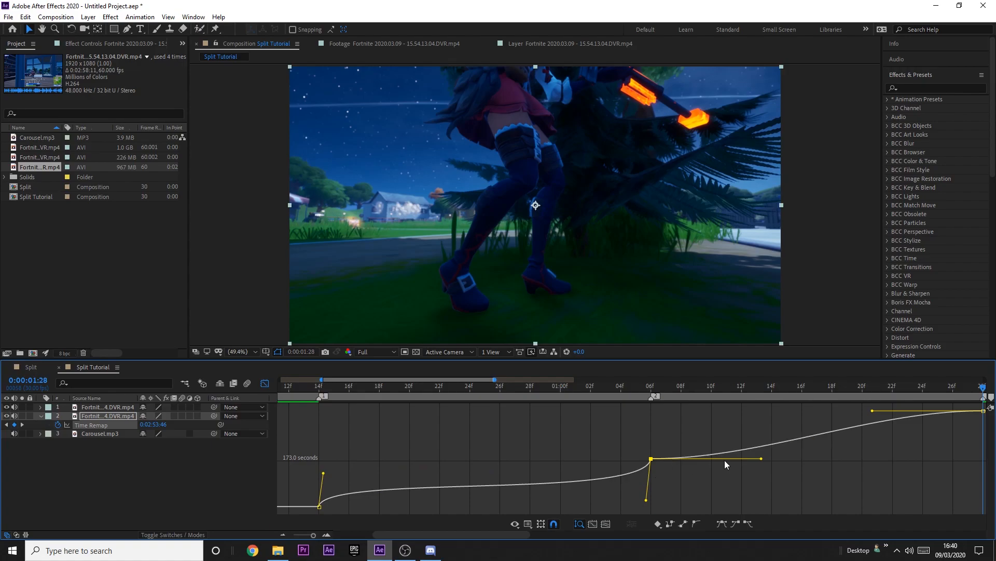
Reshape the layer 2 Time Remap curve between markers 2 and 3 with steep ends and a flat middle, then close the graph editor.
{"action": "left_click_drag", "start_coordinate": [633, 386], "coordinate": [826, 436]}
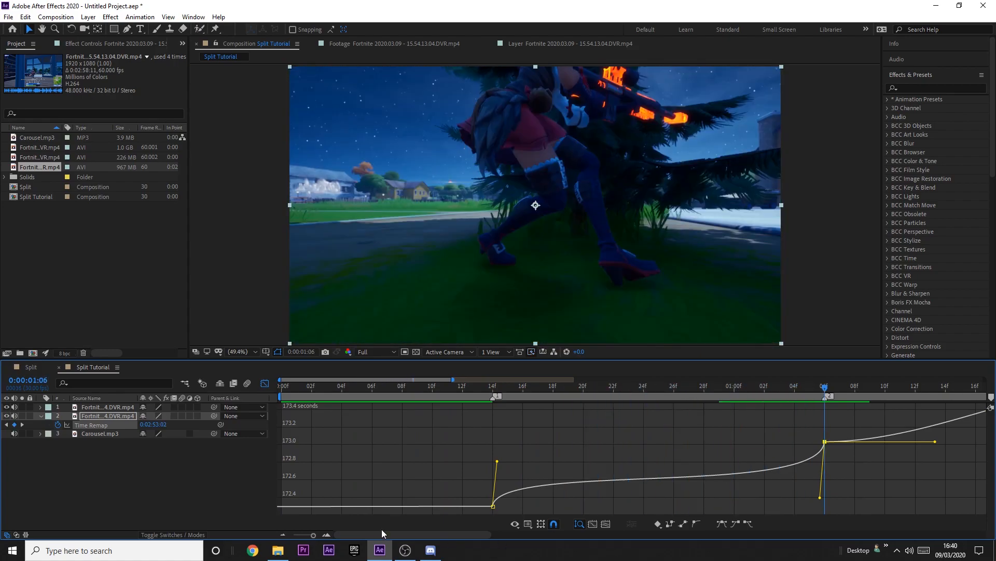
{"action": "left_click_drag", "start_coordinate": [386, 532], "coordinate": [449, 534]}
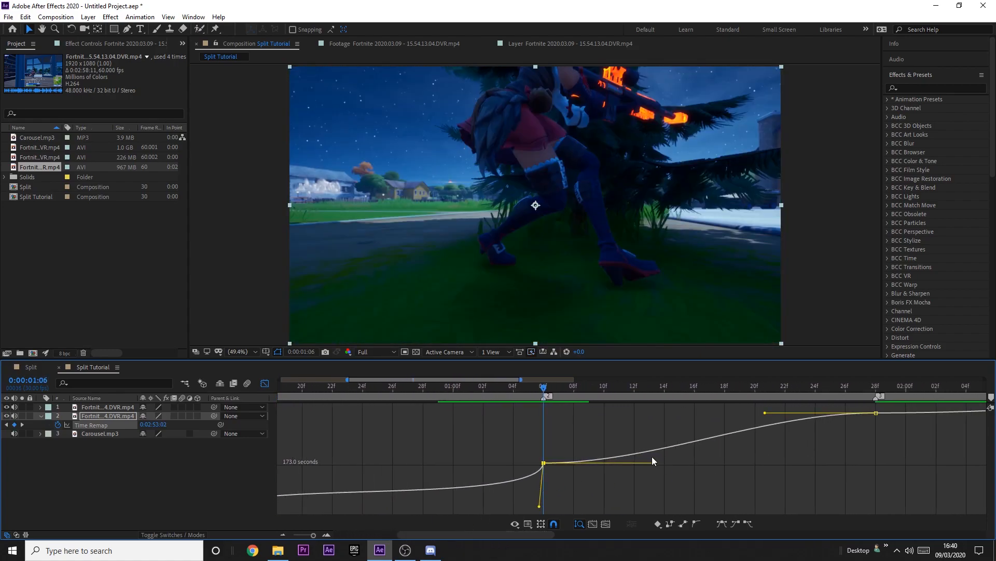
{"action": "left_click_drag", "start_coordinate": [656, 467], "coordinate": [534, 423]}
{"action": "left_click_drag", "start_coordinate": [766, 414], "coordinate": [901, 457]}
{"action": "left_click", "coordinate": [265, 384]}
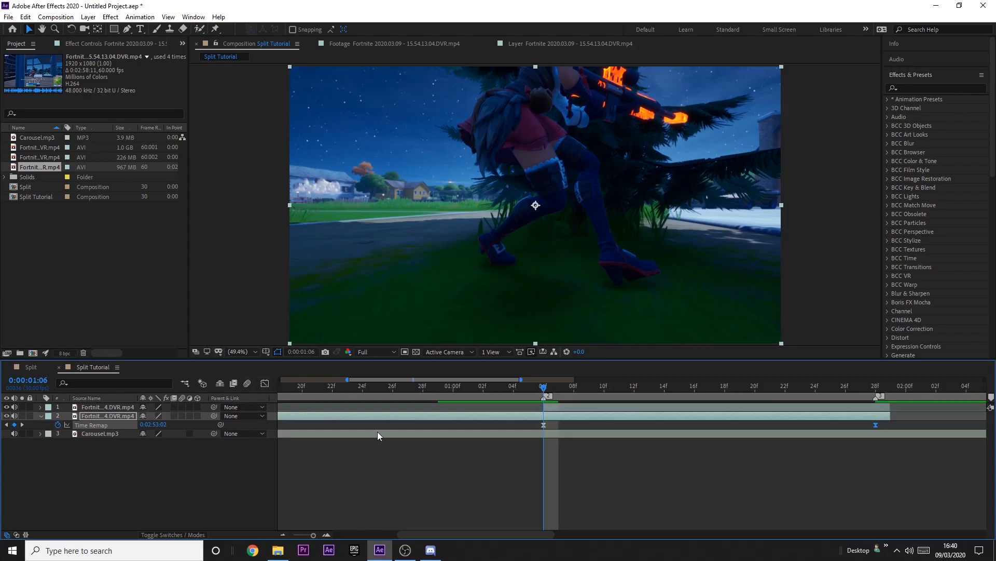
Preview the retimed layer 2 clip with the upper clip hidden, and restore the upper clip's visibility.
{"action": "scroll", "coordinate": [378, 436], "scroll_direction": "down", "scroll_amount": 4}
{"action": "left_click", "coordinate": [6, 408]}
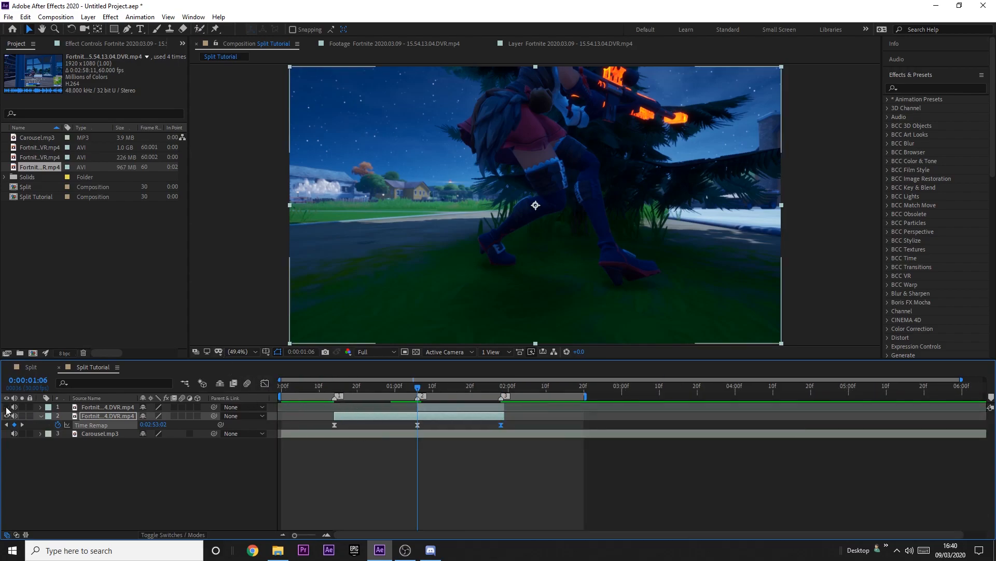
{"action": "left_click", "coordinate": [321, 386]}
{"action": "key", "text": "space"}
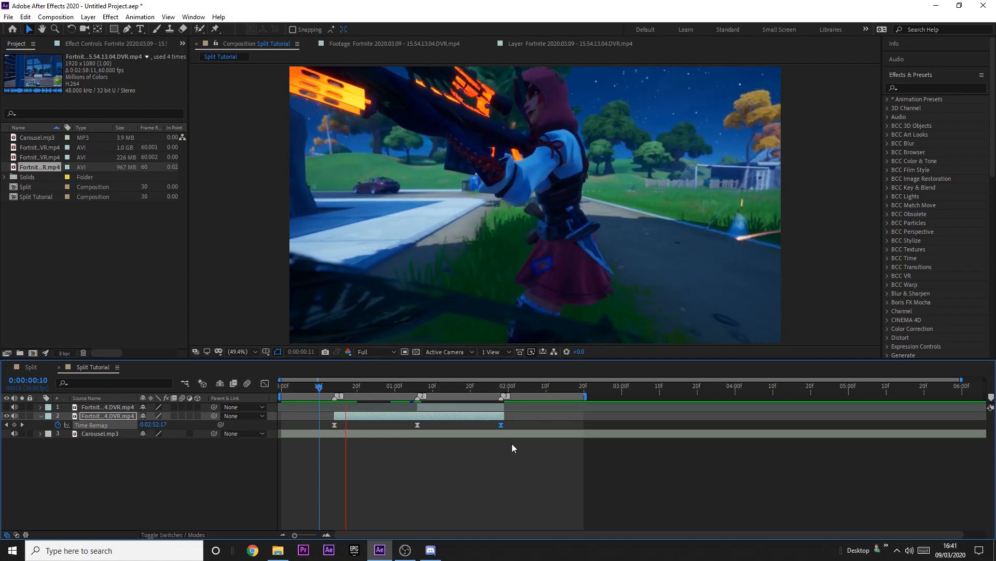
{"action": "left_click_drag", "start_coordinate": [319, 387], "coordinate": [486, 407]}
{"action": "key", "text": "space"}
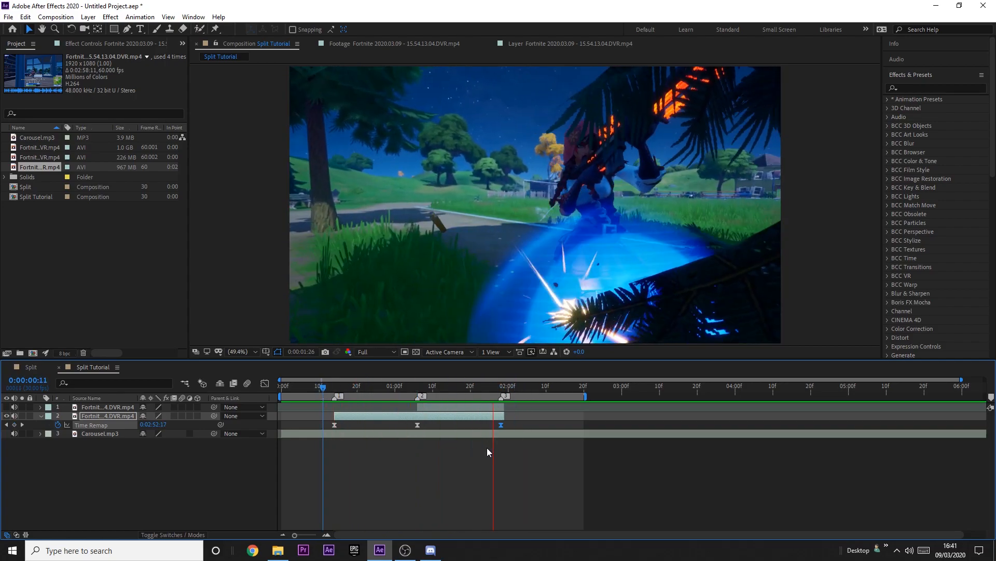
{"action": "left_click", "coordinate": [411, 385]}
{"action": "left_click_drag", "start_coordinate": [410, 384], "coordinate": [415, 386]}
{"action": "key", "text": "ctrl+z"}
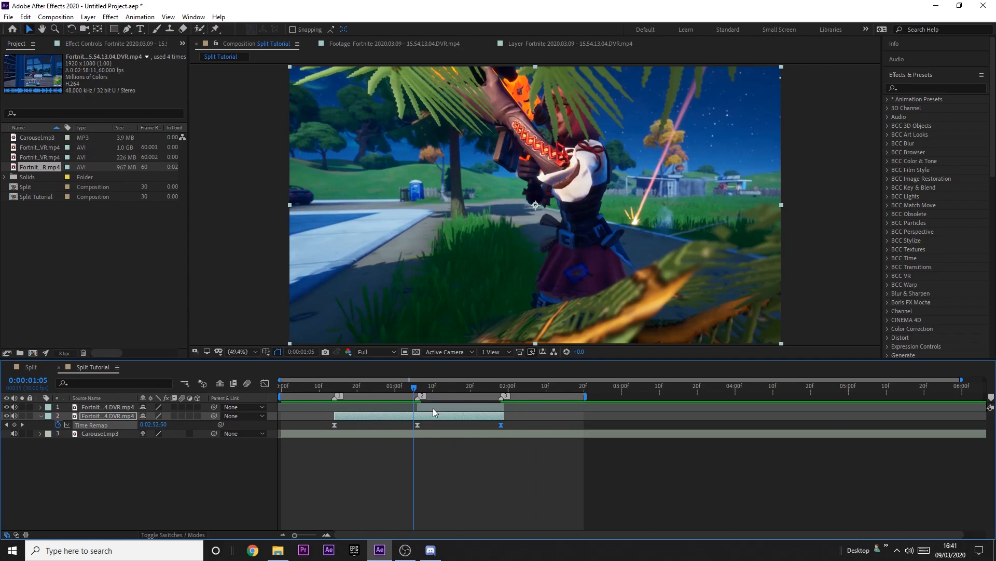
Enable time remapping on the upper Fortnite clip in layer 1.
{"action": "left_click", "coordinate": [442, 406]}
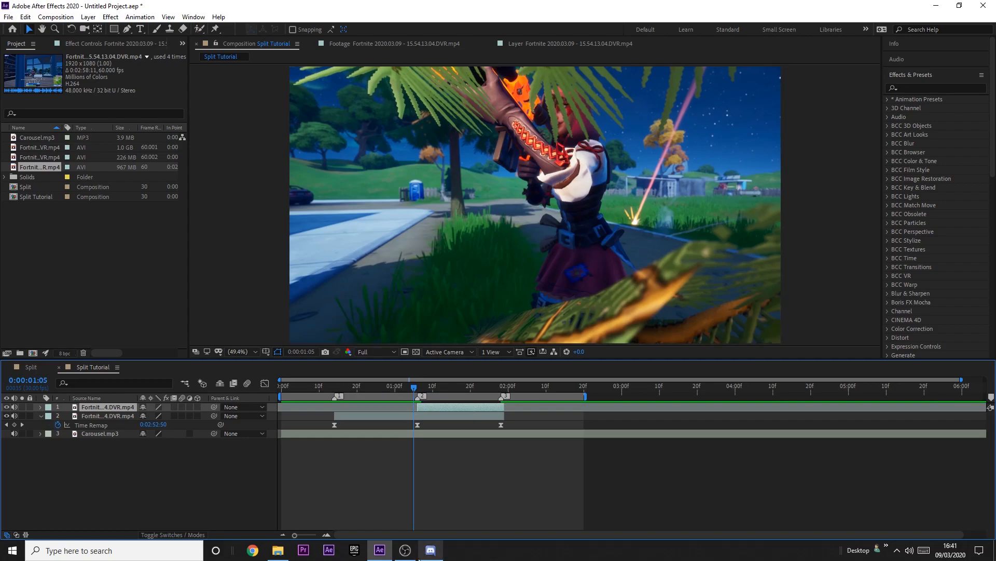
{"action": "right_click", "coordinate": [433, 410]}
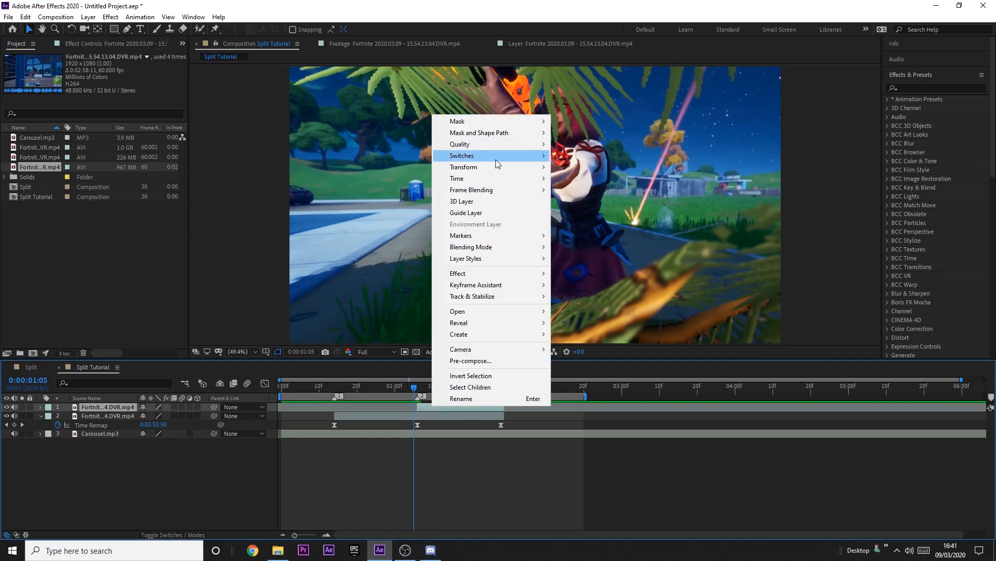
{"action": "mouse_move", "coordinate": [490, 178]}
{"action": "left_click", "coordinate": [592, 189]}
Add Time Remap keyframes to the layer 1 clip at marker 2 (0:00:01:06) and marker 3 (0:00:01:28).
{"action": "left_click", "coordinate": [420, 390]}
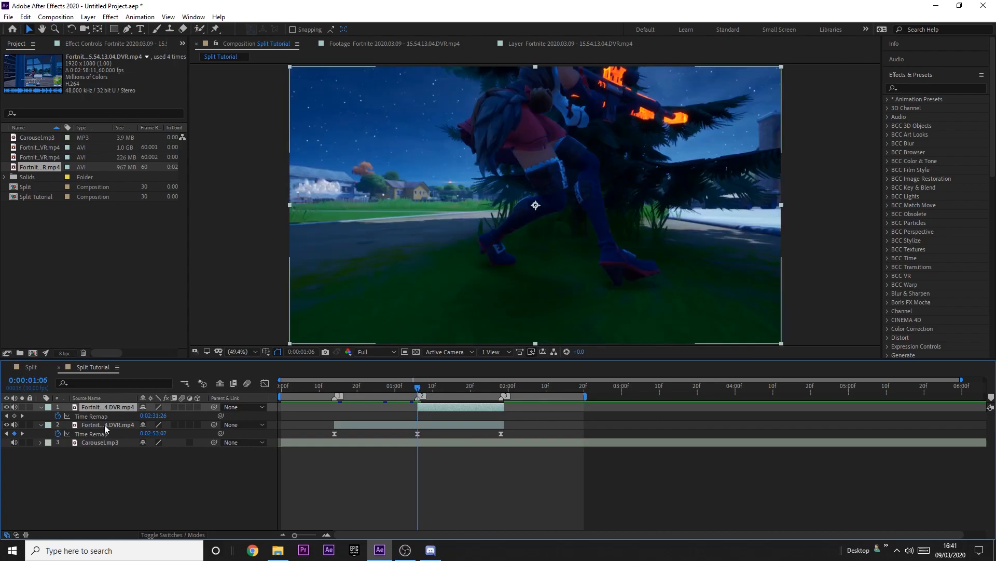
{"action": "left_click", "coordinate": [15, 416]}
{"action": "key", "text": "k"}
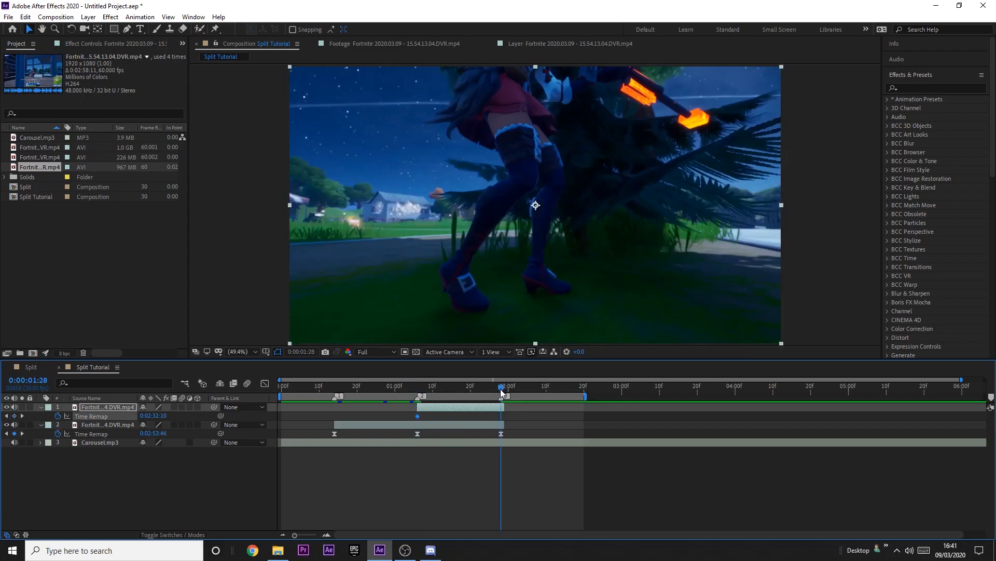
{"action": "left_click", "coordinate": [14, 416]}
Easy-ease the layer 1 Time Remap keyframes and reshape the value curve between markers 2 and 3 with steep ends and a flat middle.
{"action": "key", "text": "ctrl+alt+h"}
{"action": "left_click", "coordinate": [264, 383]}
{"action": "left_click_drag", "start_coordinate": [445, 506], "coordinate": [403, 485]}
{"action": "left_click_drag", "start_coordinate": [472, 472], "coordinate": [513, 497]}
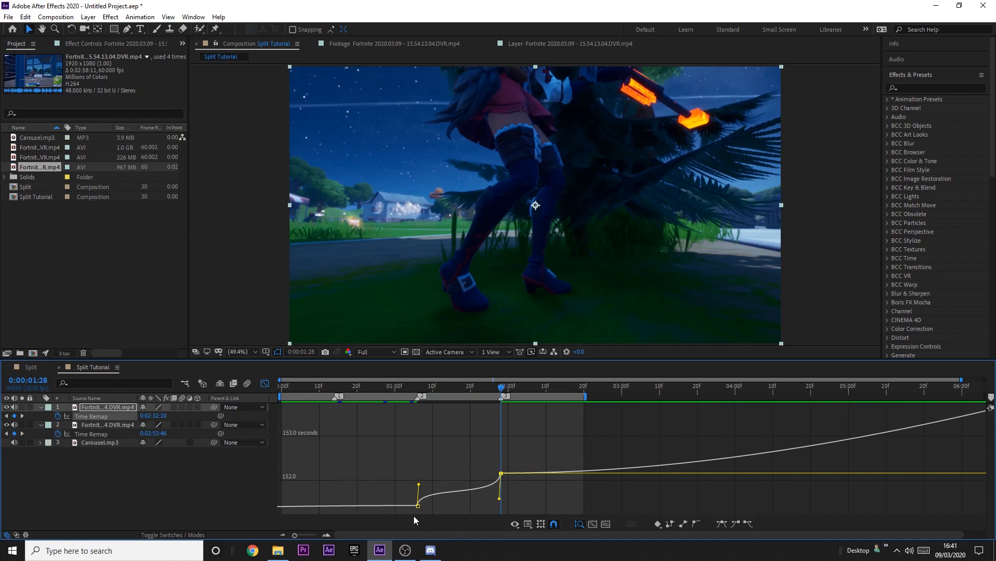
View the layer 1 Time Remap property as a speed graph and return to the value graph.
{"action": "left_click", "coordinate": [529, 524]}
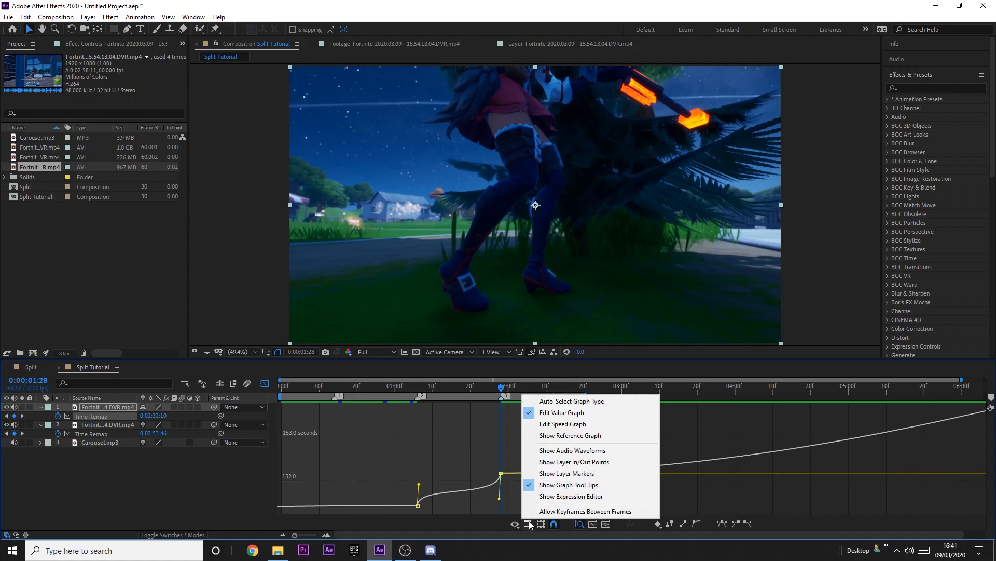
{"action": "left_click", "coordinate": [559, 424]}
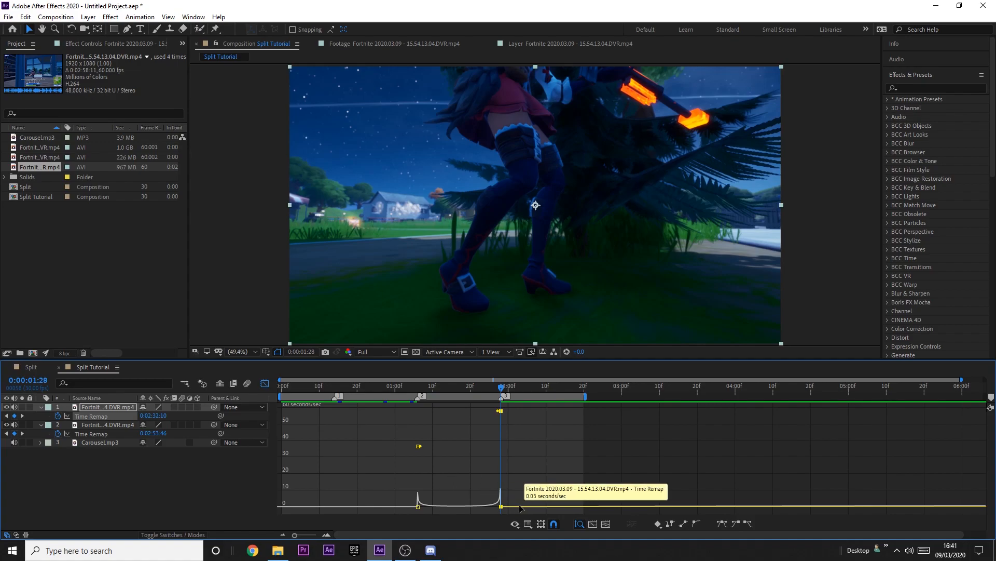
{"action": "left_click", "coordinate": [530, 525]}
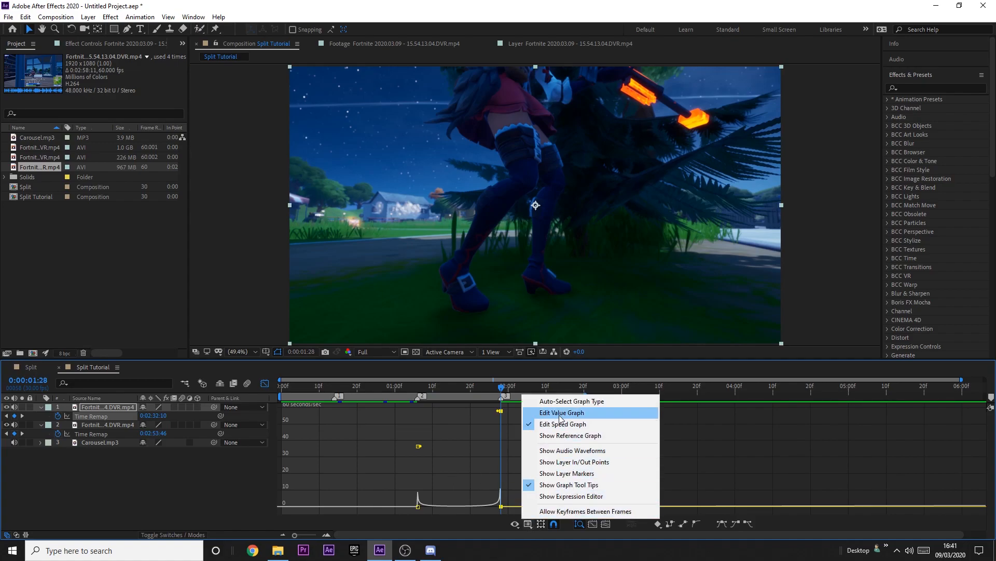
{"action": "left_click", "coordinate": [544, 413]}
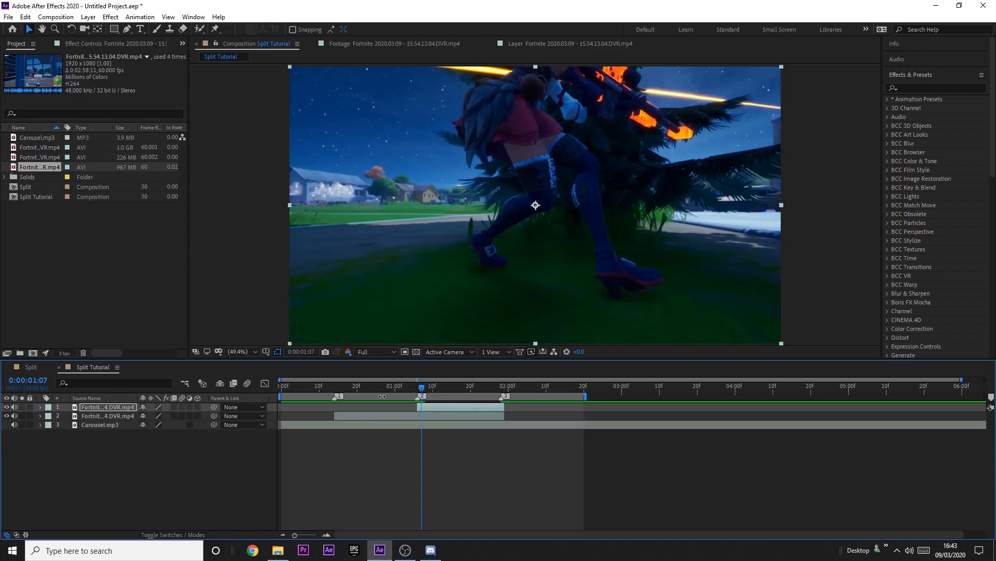
Open the layer 1 Fortnite clip in its own Layer viewer at marker 2 (0:00:01:06).
{"action": "left_click_drag", "start_coordinate": [427, 393], "coordinate": [419, 388]}
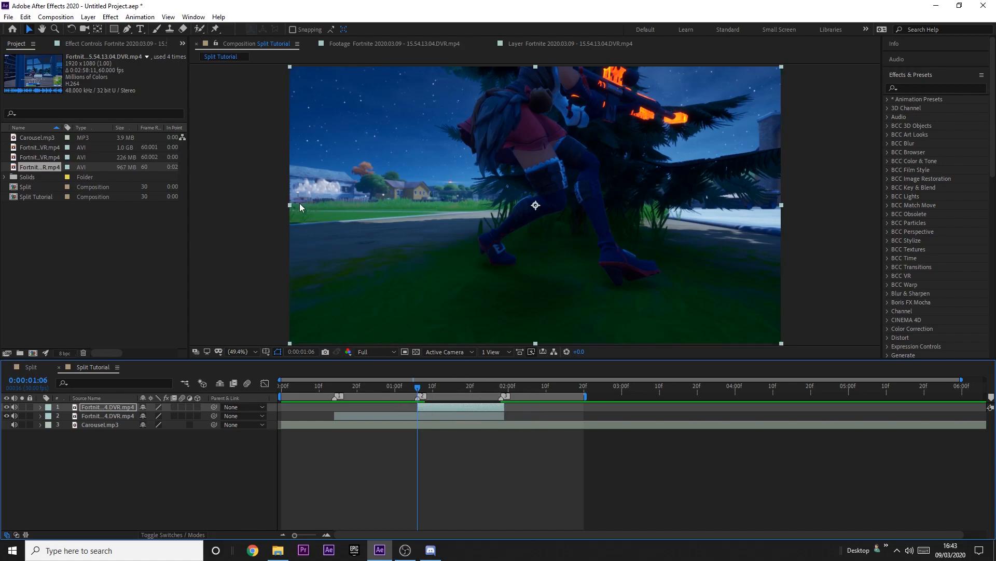
{"action": "double_click", "coordinate": [103, 410]}
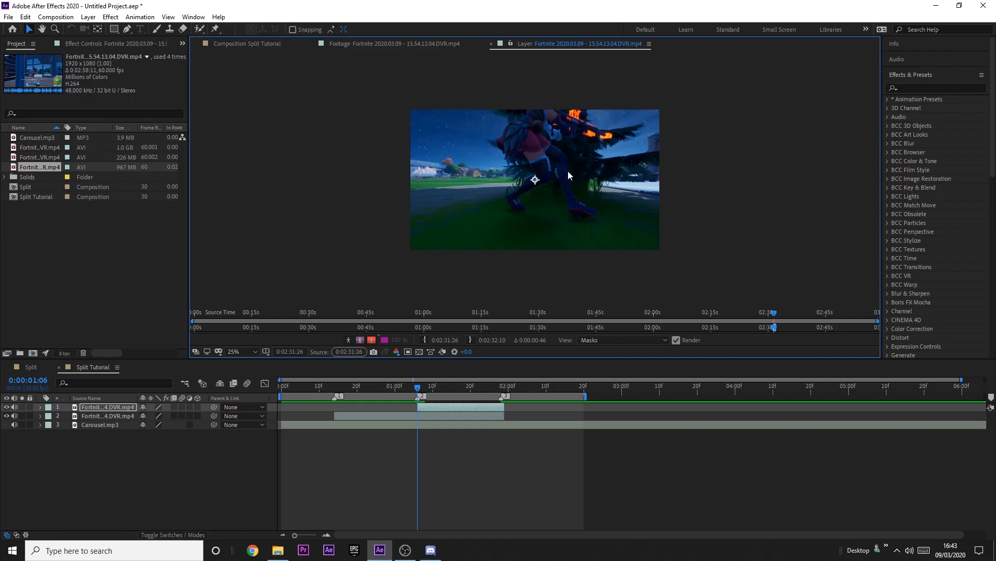
{"action": "scroll", "coordinate": [535, 181], "scroll_direction": "up", "scroll_amount": 2}
{"action": "scroll", "coordinate": [535, 180], "scroll_direction": "down", "scroll_amount": 1}
{"action": "scroll", "coordinate": [535, 180], "scroll_direction": "up", "scroll_amount": 1}
{"action": "scroll", "coordinate": [534, 180], "scroll_direction": "down", "scroll_amount": 2}
Draw a closed four-point Pen mask around the lower part of the layer 1 clip, with a diagonal upper edge rising to the right.
{"action": "left_click", "coordinate": [128, 30]}
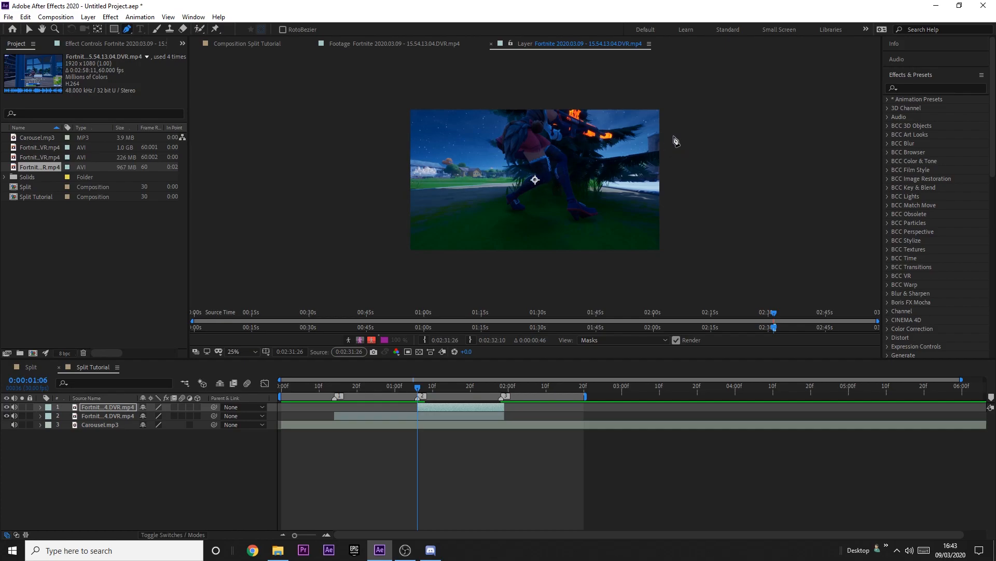
{"action": "left_click", "coordinate": [673, 161]}
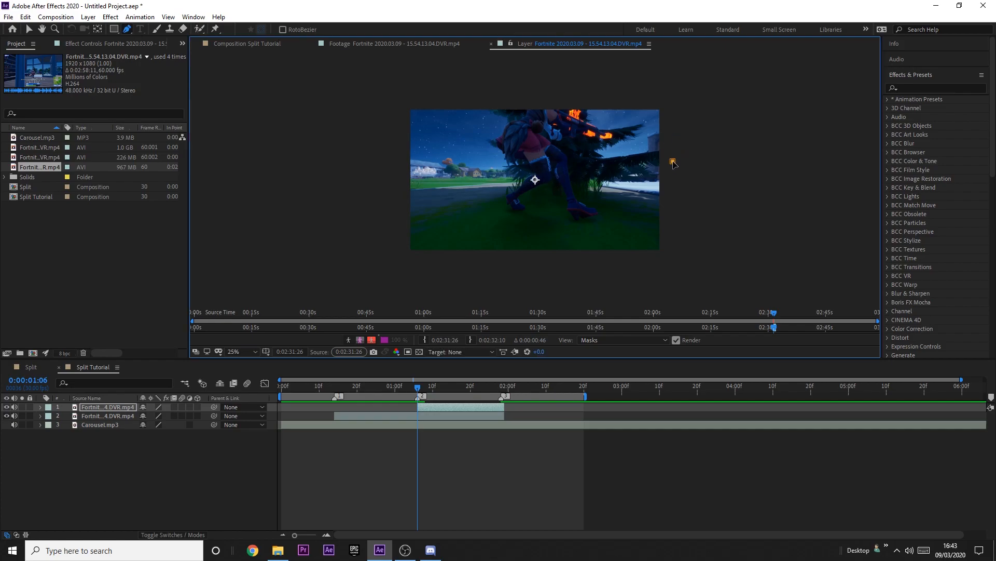
{"action": "left_click", "coordinate": [396, 213]}
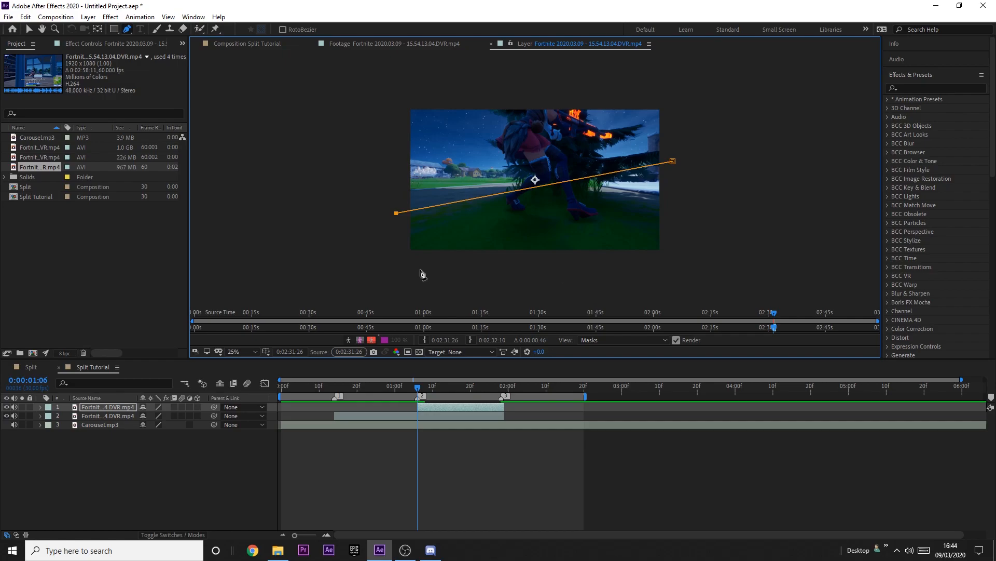
{"action": "left_click", "coordinate": [396, 271]}
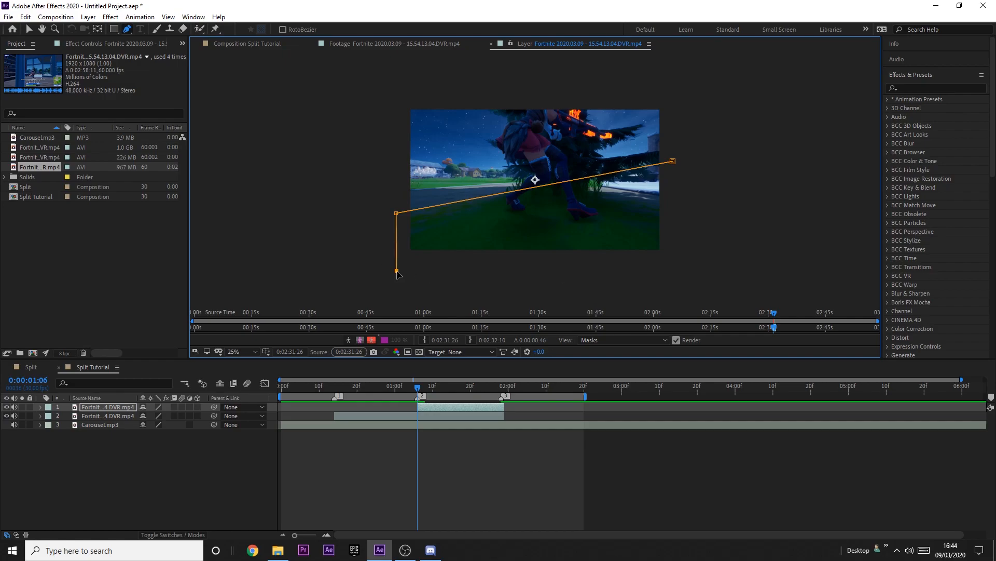
{"action": "left_click", "coordinate": [677, 277]}
{"action": "left_click", "coordinate": [673, 162]}
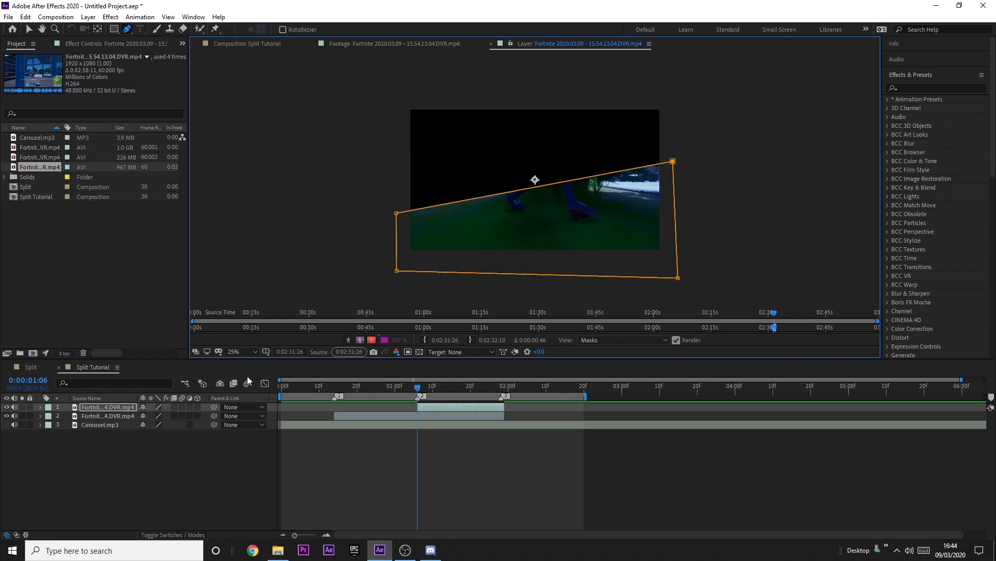
Move the whole mask slightly upward so its diagonal edge passes through the clip's anchor point.
{"action": "left_click", "coordinate": [29, 29]}
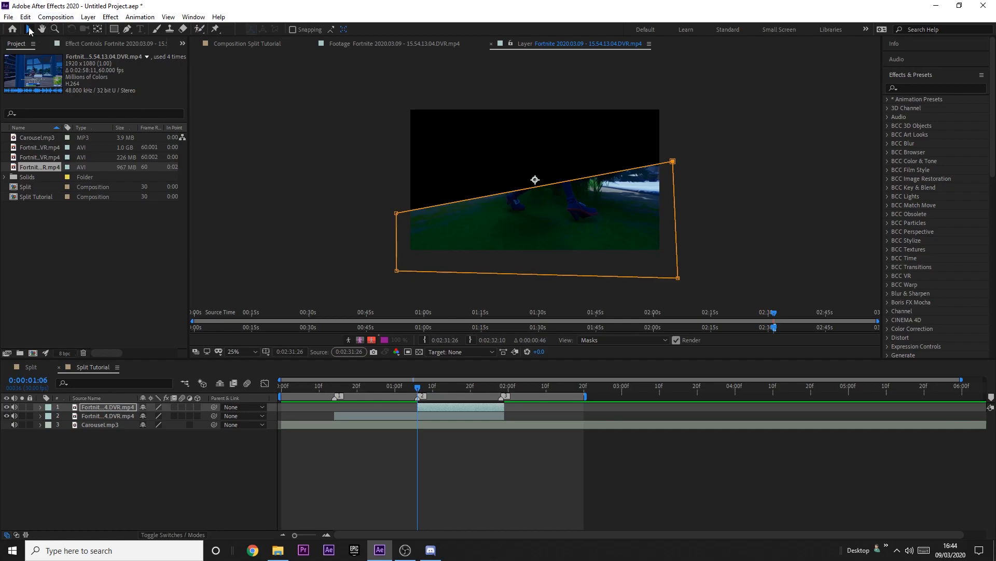
{"action": "left_click_drag", "start_coordinate": [371, 296], "coordinate": [768, 143]}
{"action": "left_click_drag", "start_coordinate": [674, 162], "coordinate": [672, 154]}
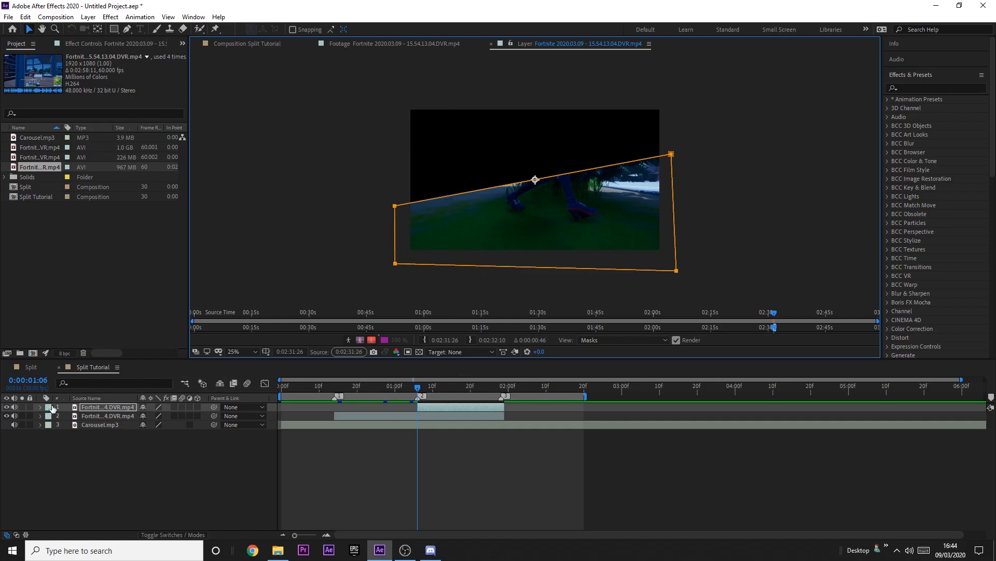
Reveal Mask 1's properties on layer 1 and add a Mask Path keyframe at 0:00:01:10.
{"action": "left_click", "coordinate": [40, 408]}
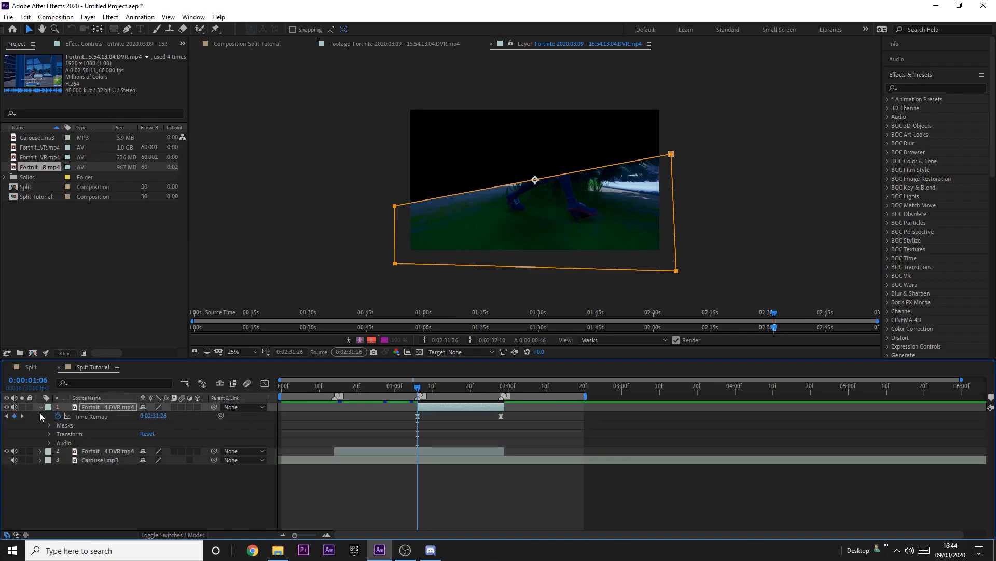
{"action": "left_click", "coordinate": [50, 426]}
{"action": "left_click", "coordinate": [59, 434]}
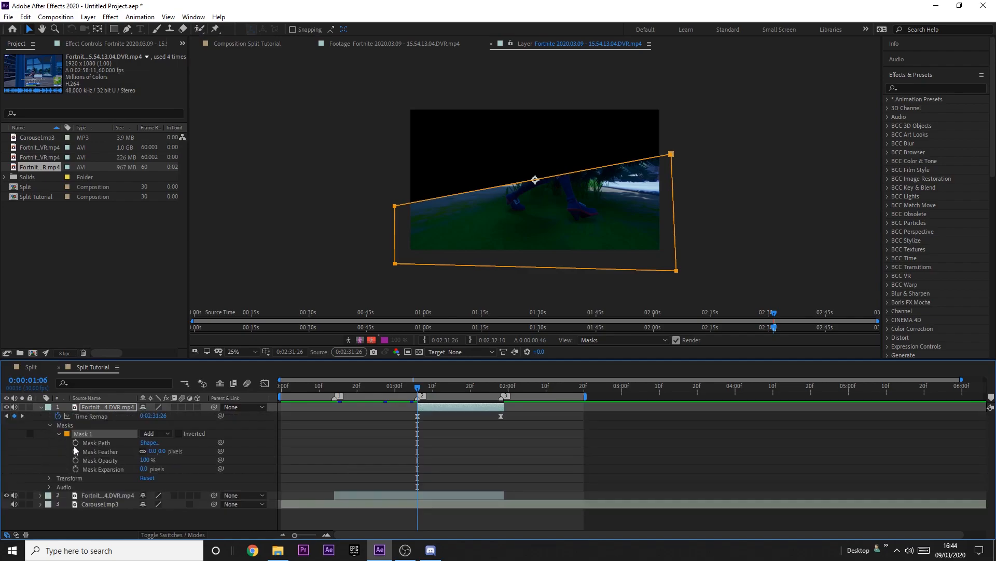
{"action": "left_click", "coordinate": [423, 428]}
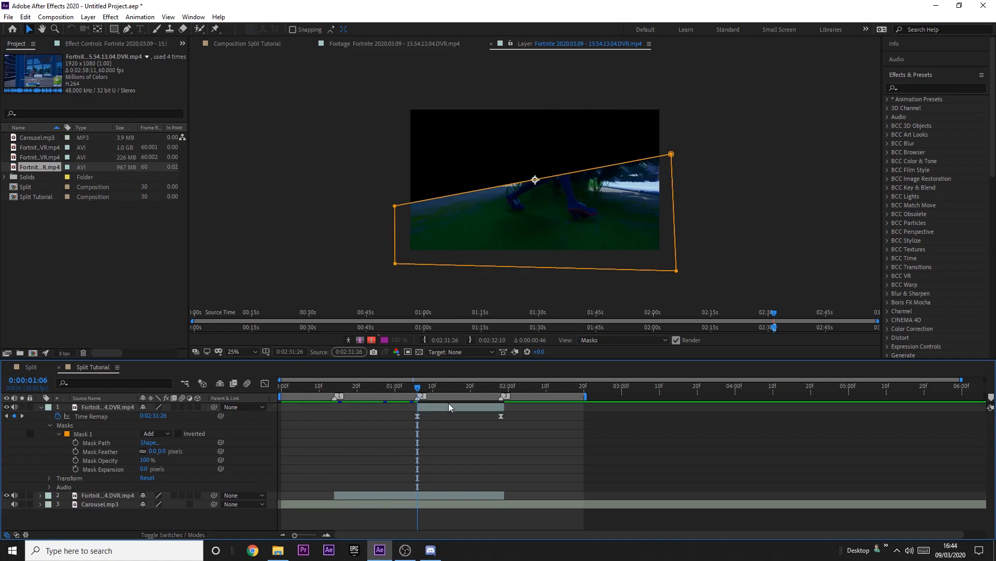
{"action": "key", "text": "shift+2"}
{"action": "key", "text": "space"}
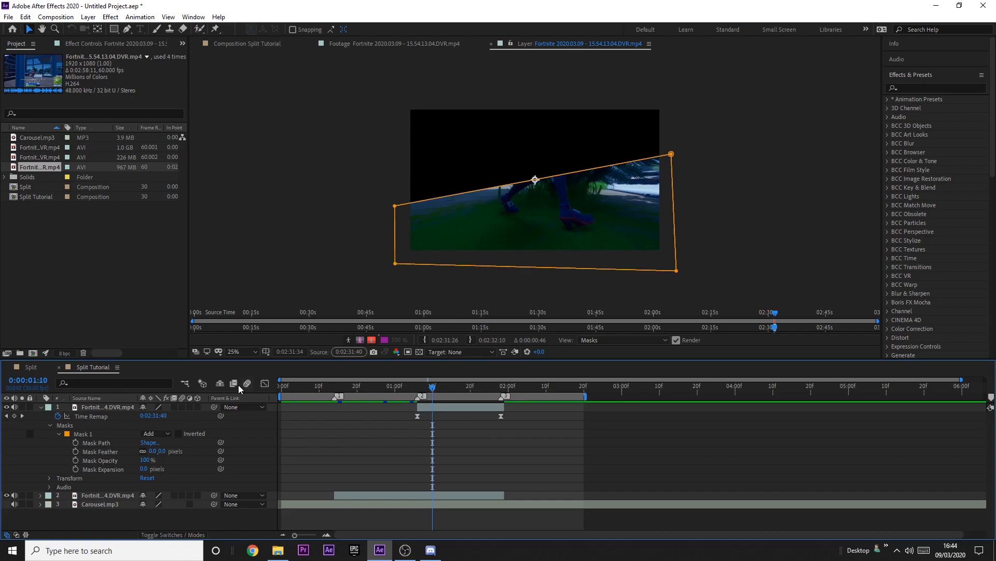
{"action": "left_click", "coordinate": [76, 443]}
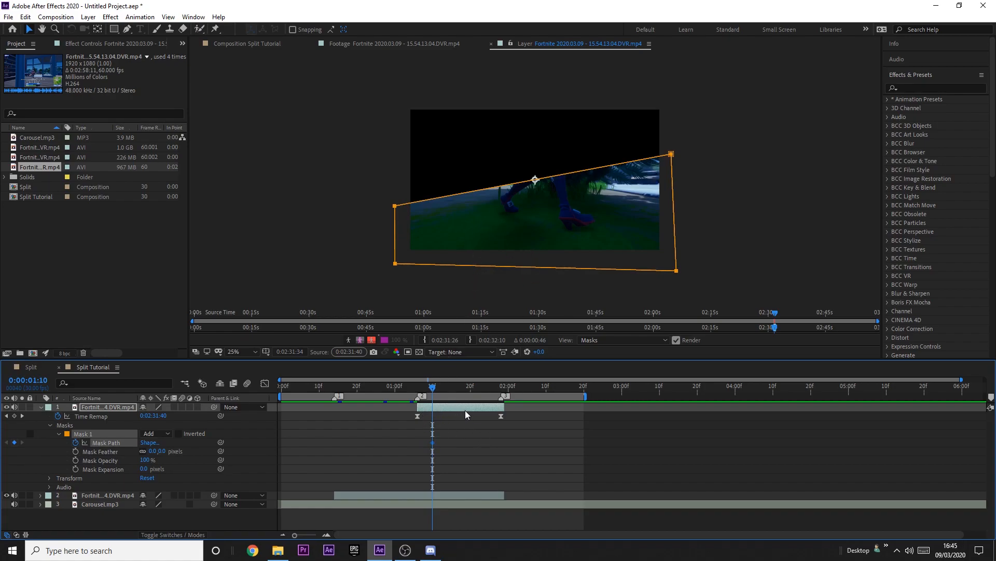
Add a Mask Path keyframe at 0:00:01:06 and move the whole mask straight down below the frame there.
{"action": "key", "text": "Page_Up"}
{"action": "key", "text": "Page_Up"}
{"action": "key", "text": "Page_Up"}
{"action": "key", "text": "Page_Up"}
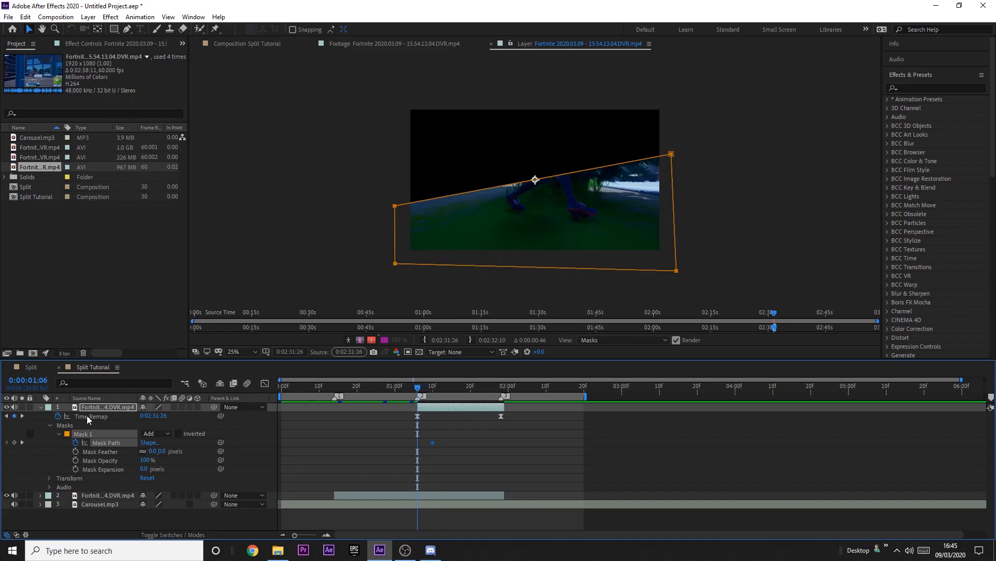
{"action": "left_click", "coordinate": [15, 442]}
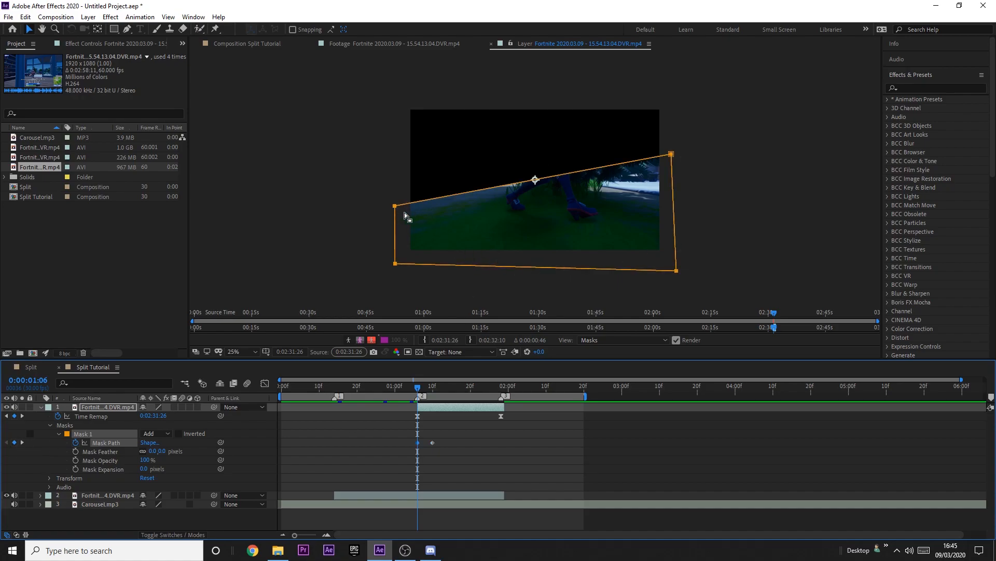
{"action": "left_click", "coordinate": [351, 212]}
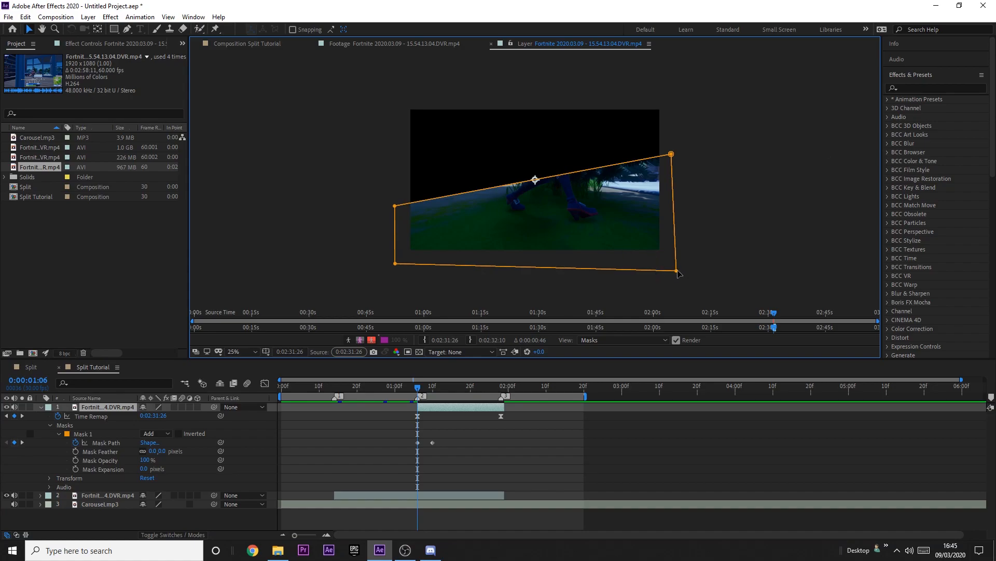
{"action": "left_click_drag", "start_coordinate": [344, 294], "coordinate": [797, 104]}
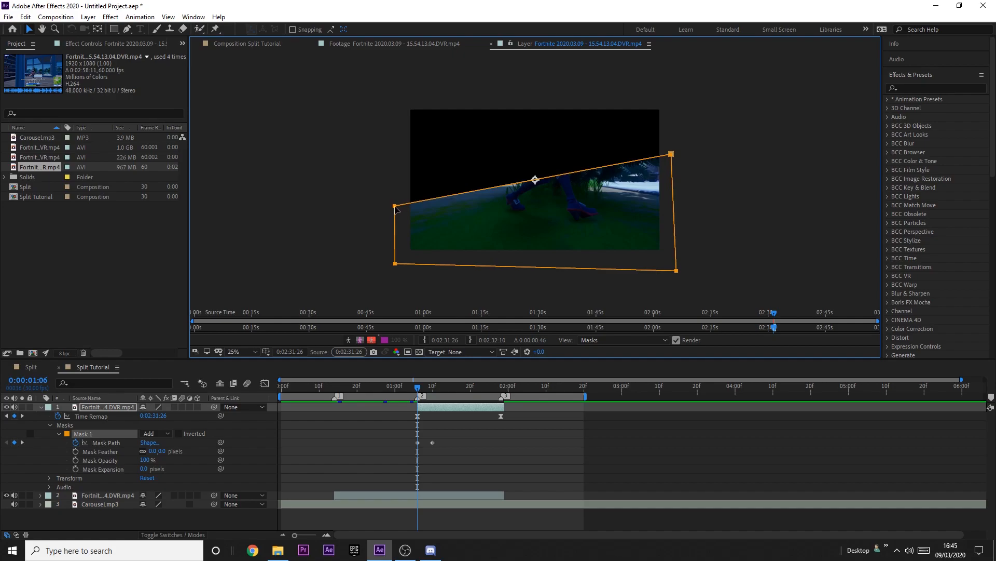
{"action": "left_click_drag", "start_coordinate": [395, 208], "coordinate": [399, 365]}
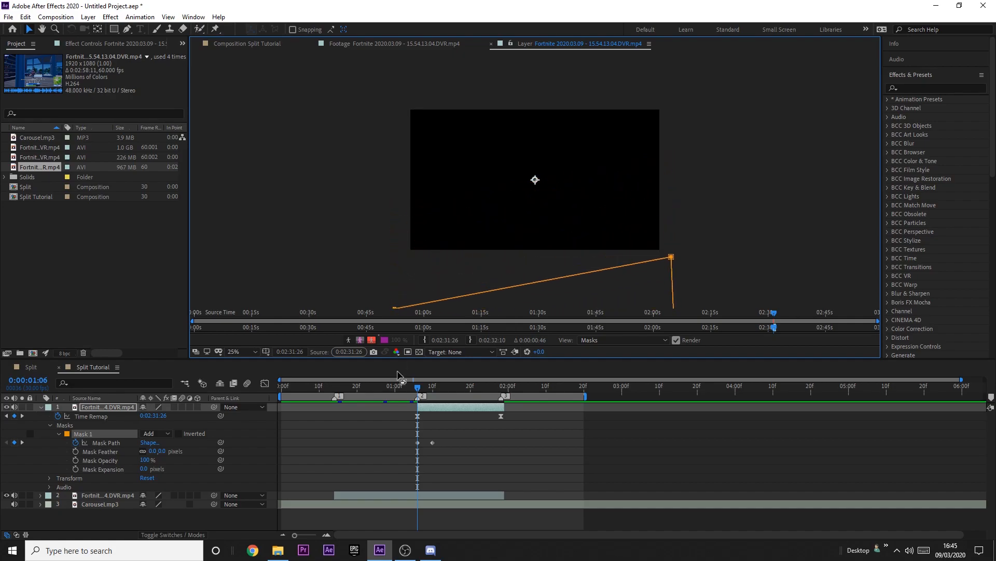
Preview the mask sliding in around marker 2 in the composition, then return to 0:00:01:06.
{"action": "left_click", "coordinate": [398, 386]}
{"action": "left_click", "coordinate": [404, 386]}
{"action": "key", "text": "space"}
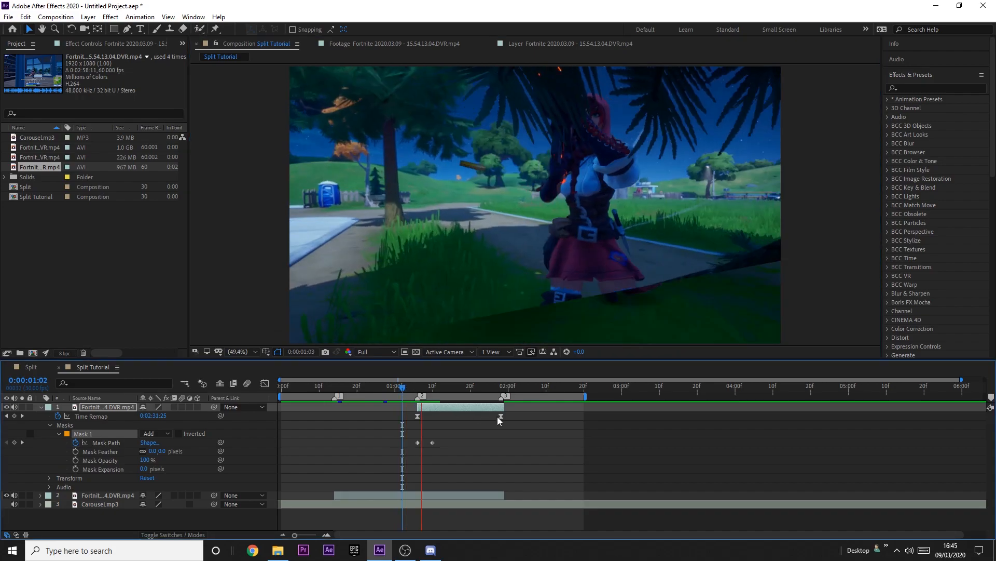
{"action": "left_click", "coordinate": [410, 390]}
{"action": "key", "text": "space"}
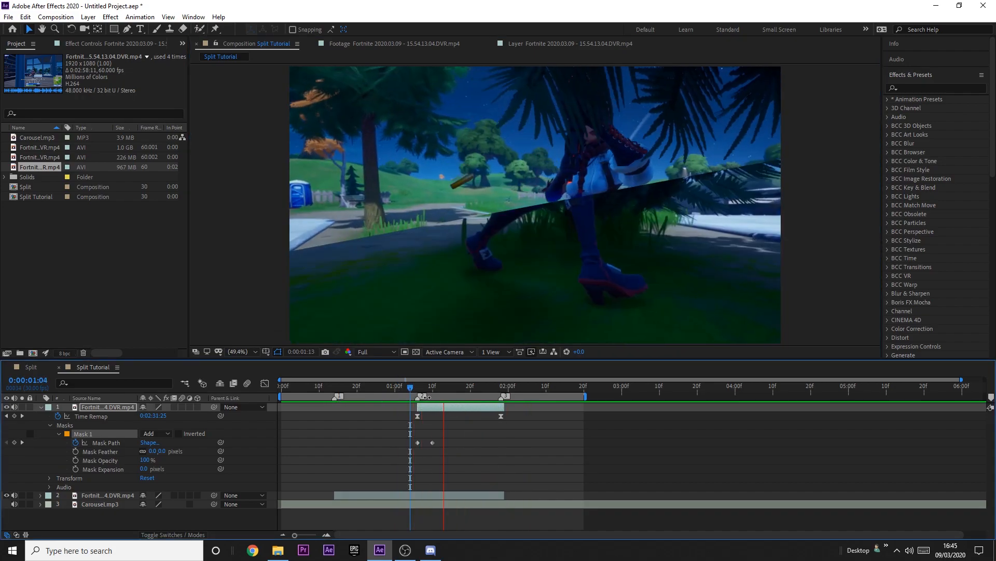
{"action": "left_click", "coordinate": [388, 389]}
{"action": "key", "text": "space"}
{"action": "left_click_drag", "start_coordinate": [409, 390], "coordinate": [416, 392]}
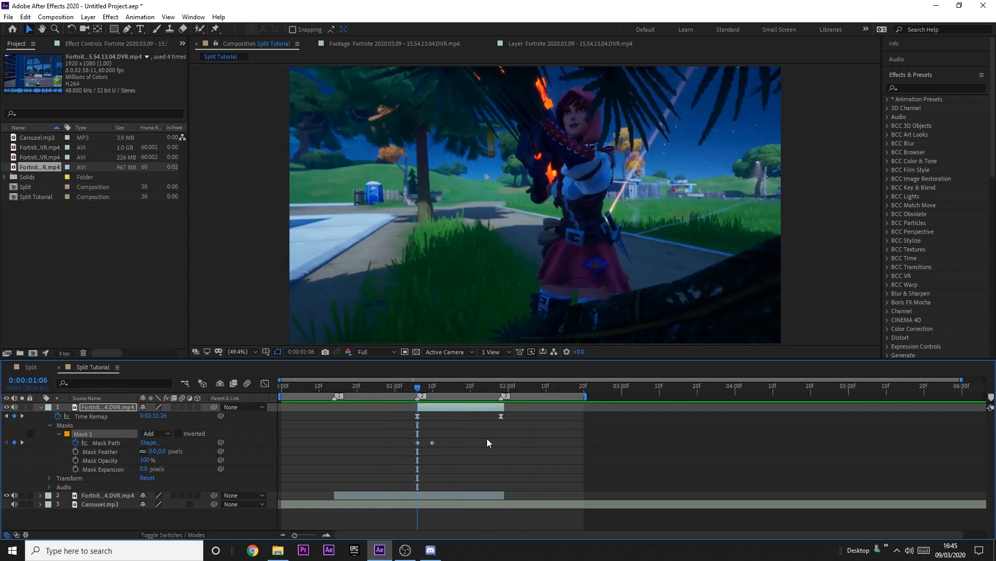
Easy-ease both Mask Path keyframes and display their curve in the graph editor.
{"action": "left_click", "coordinate": [439, 443]}
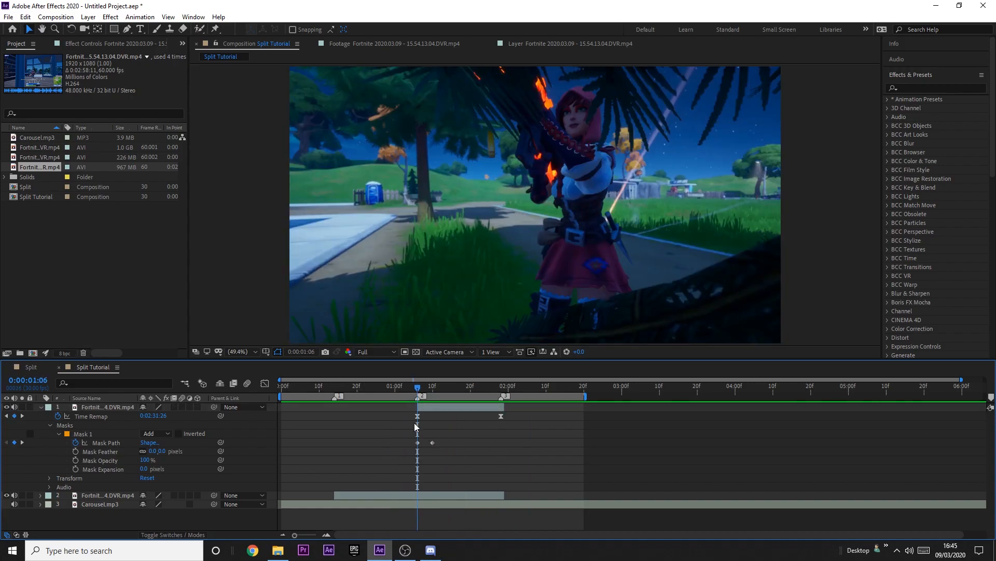
{"action": "left_click", "coordinate": [418, 442]}
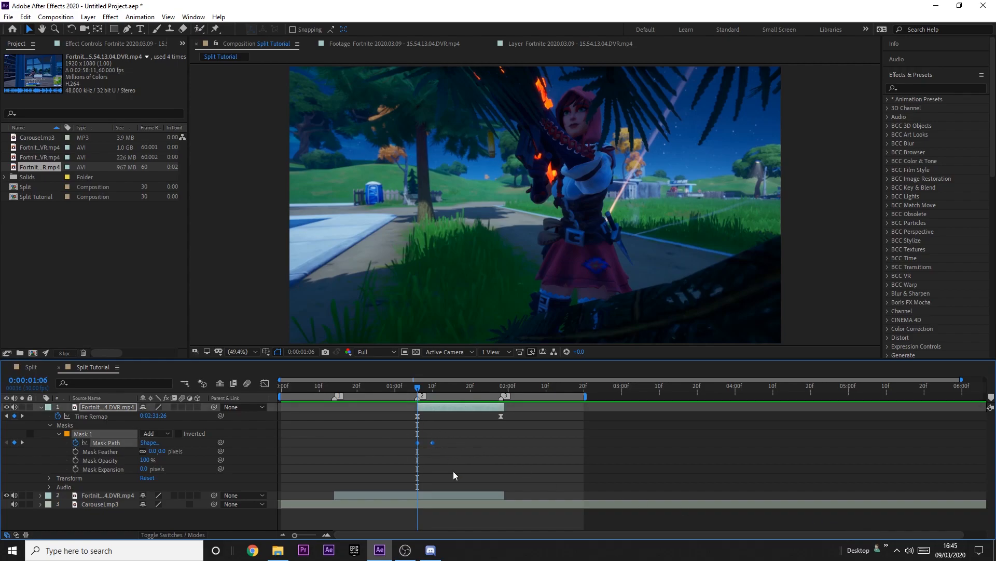
{"action": "key", "text": "F9"}
{"action": "left_click", "coordinate": [265, 383]}
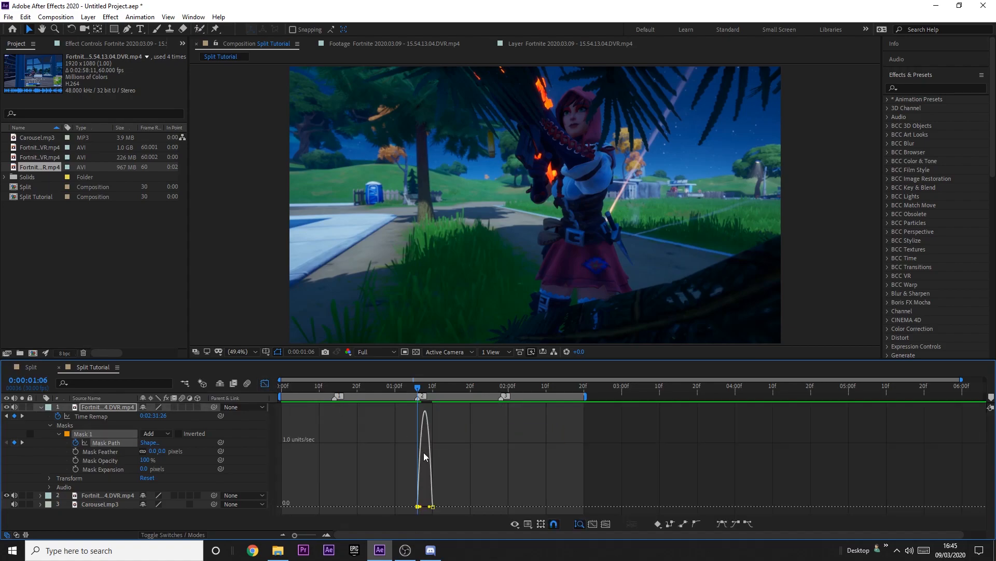
{"action": "left_click", "coordinate": [529, 523]}
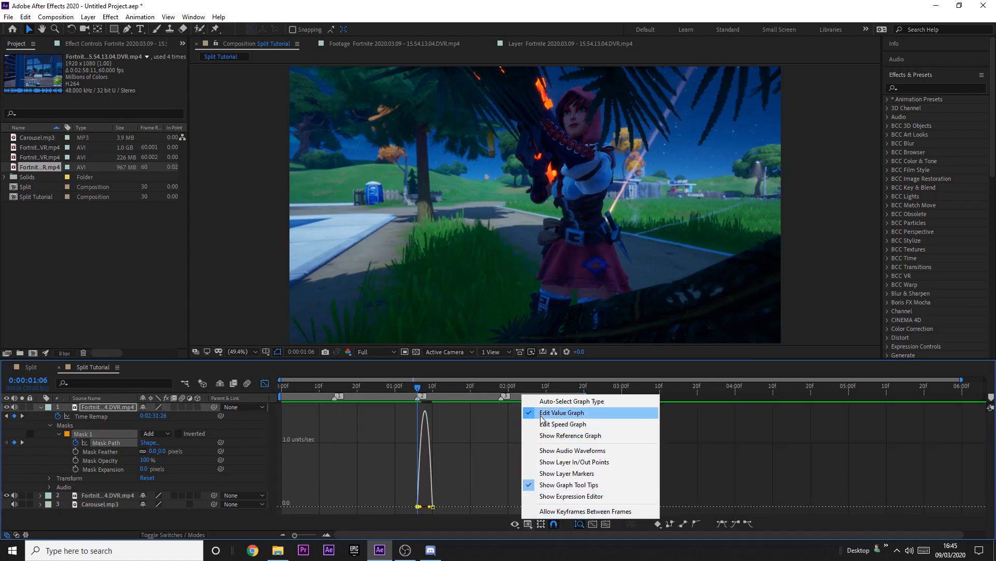
{"action": "left_click", "coordinate": [465, 439]}
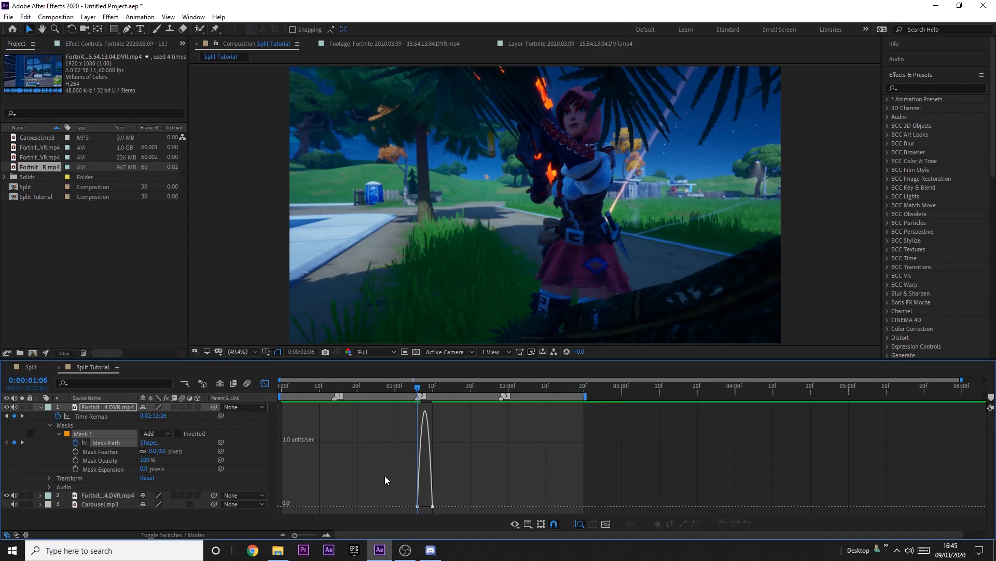
Reshape the Mask Path speed curve to peak sharply at 0:00:01:06 and taper toward 0:00:01:10, then close the graph editor.
{"action": "scroll", "coordinate": [408, 486], "scroll_direction": "up", "scroll_amount": 3}
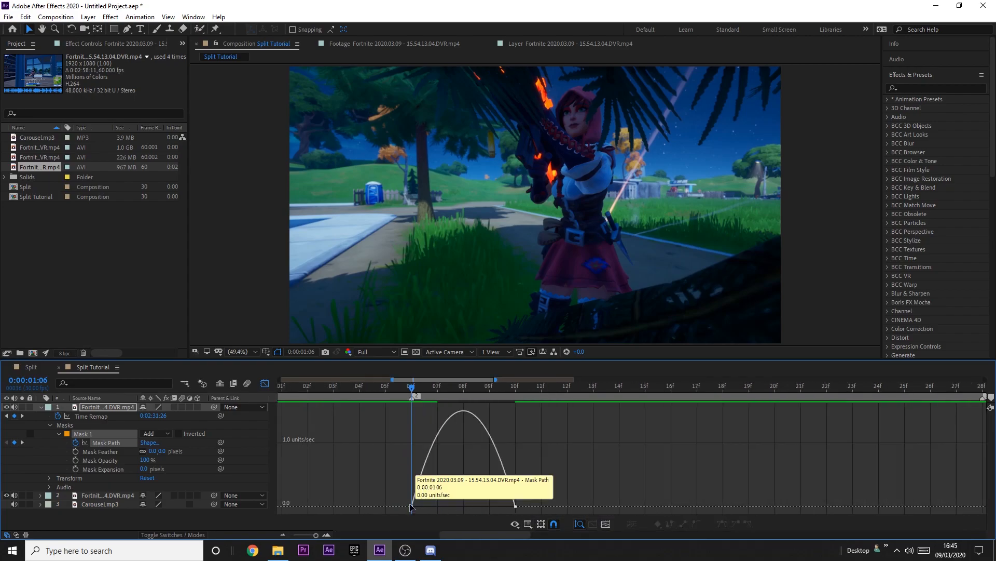
{"action": "left_click", "coordinate": [412, 506]}
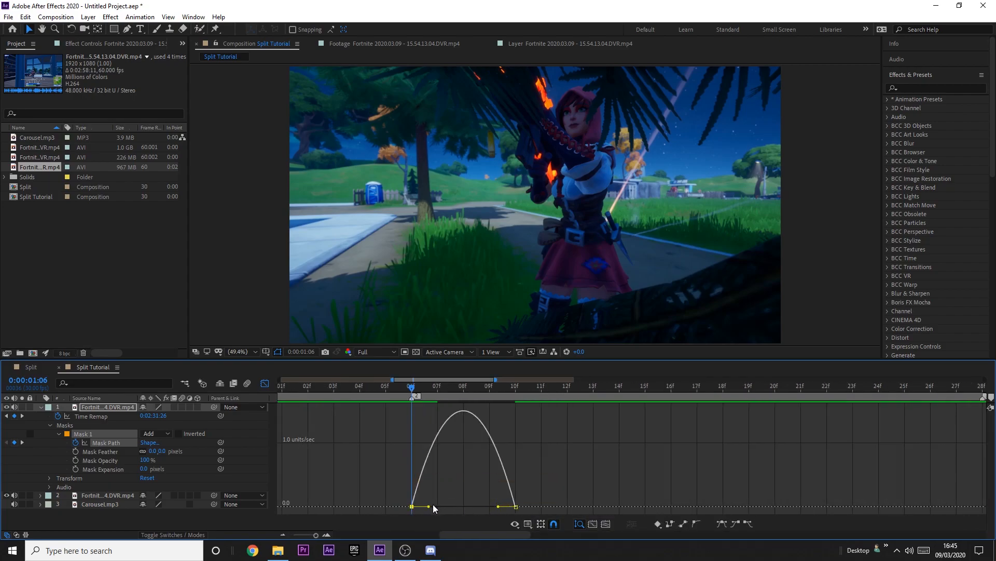
{"action": "left_click_drag", "start_coordinate": [429, 506], "coordinate": [413, 507]}
{"action": "left_click_drag", "start_coordinate": [498, 506], "coordinate": [437, 507]}
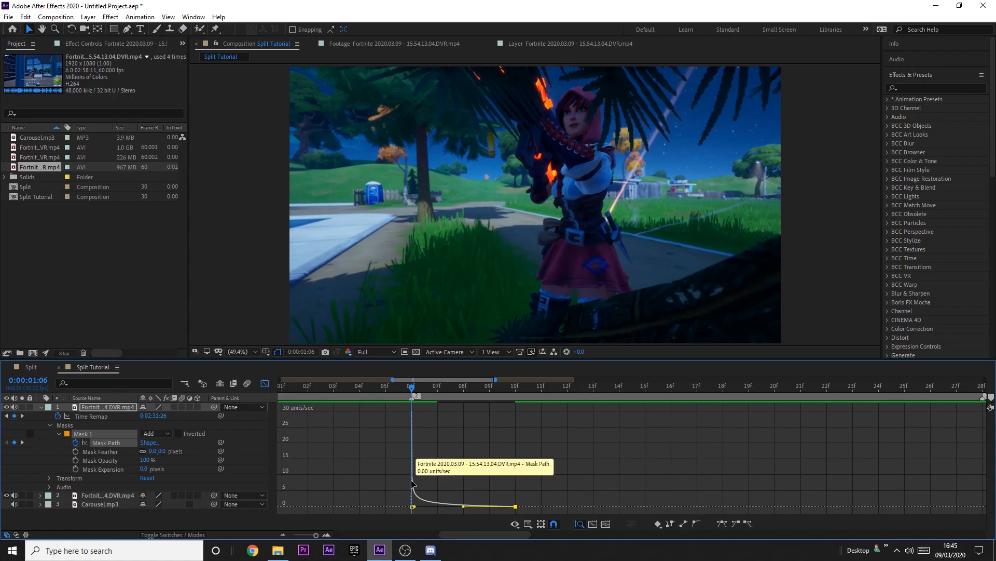
{"action": "left_click", "coordinate": [265, 384]}
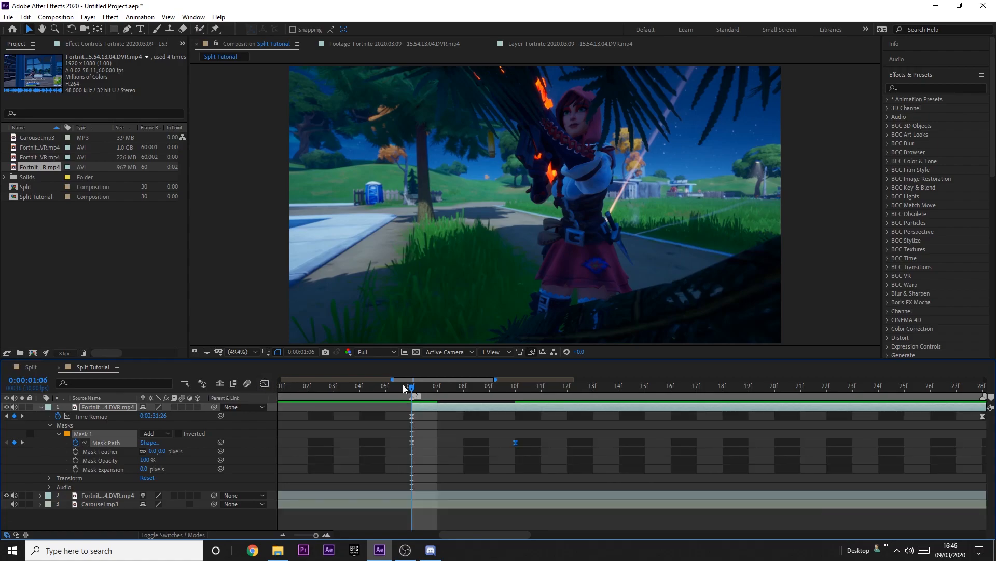
Play back the eased split animation from shortly before marker 2 to check its motion.
{"action": "key", "text": "semicolon"}
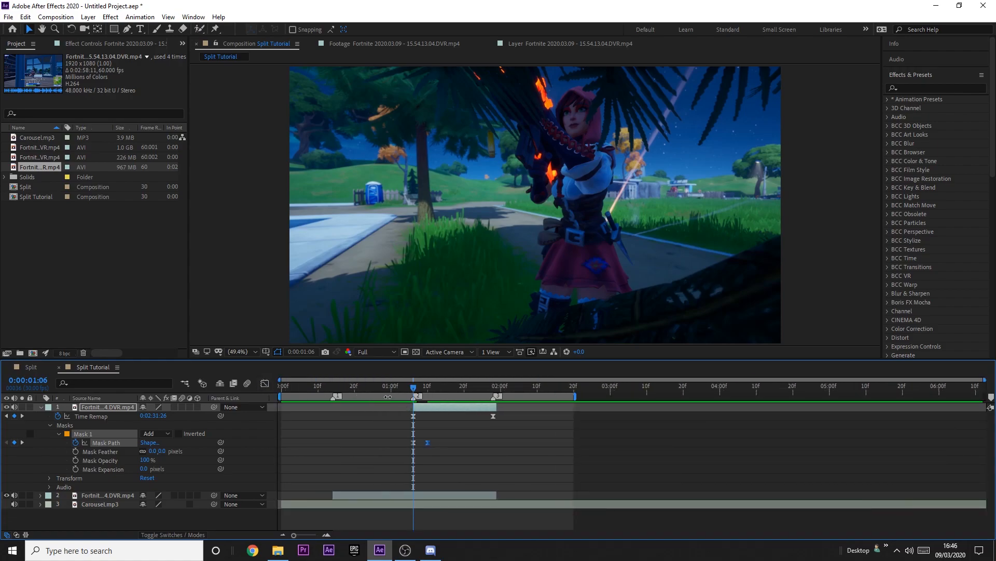
{"action": "left_click", "coordinate": [386, 392]}
{"action": "key", "text": "space"}
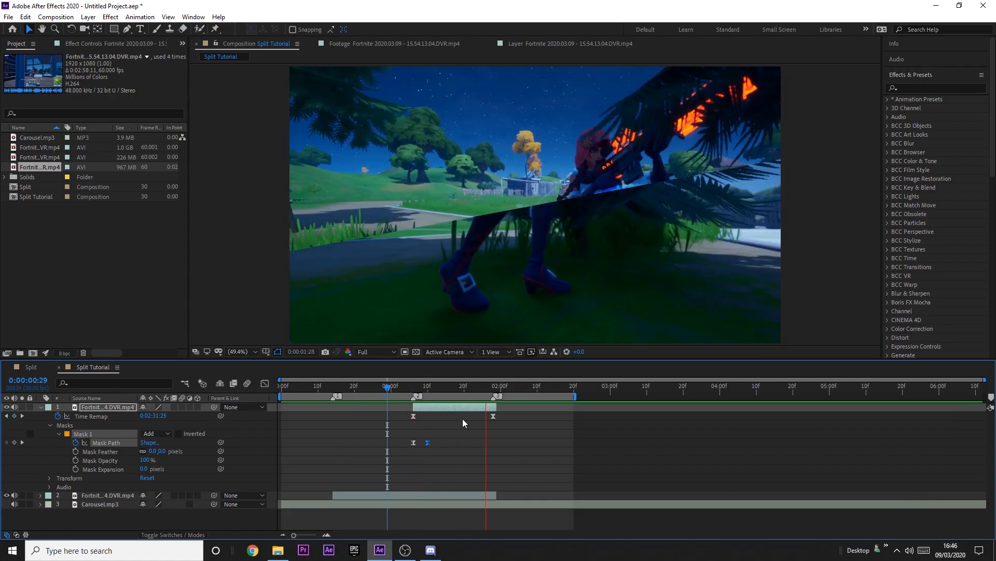
{"action": "left_click_drag", "start_coordinate": [389, 390], "coordinate": [377, 390]}
{"action": "key", "text": "space"}
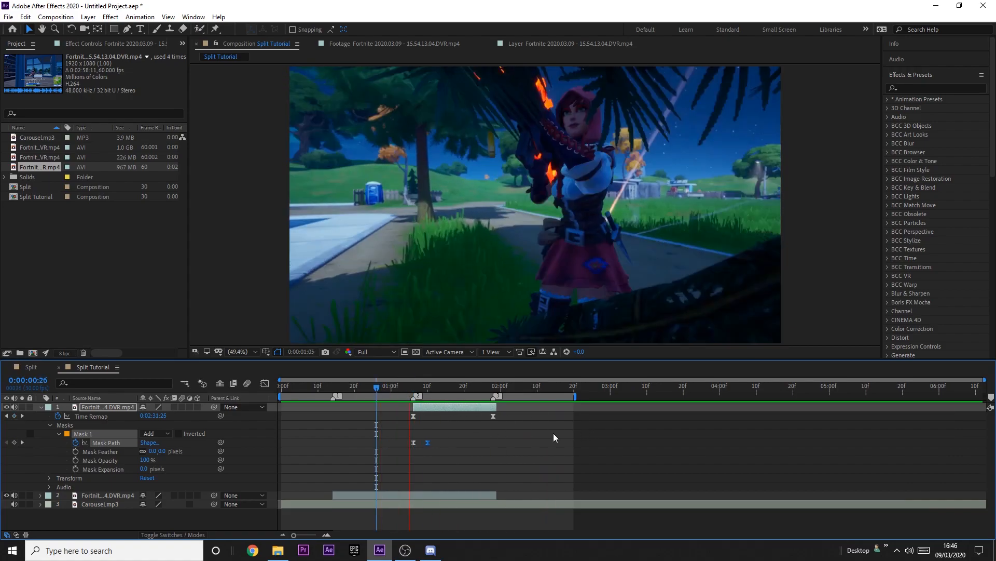
{"action": "left_click", "coordinate": [387, 392]}
{"action": "key", "text": "space"}
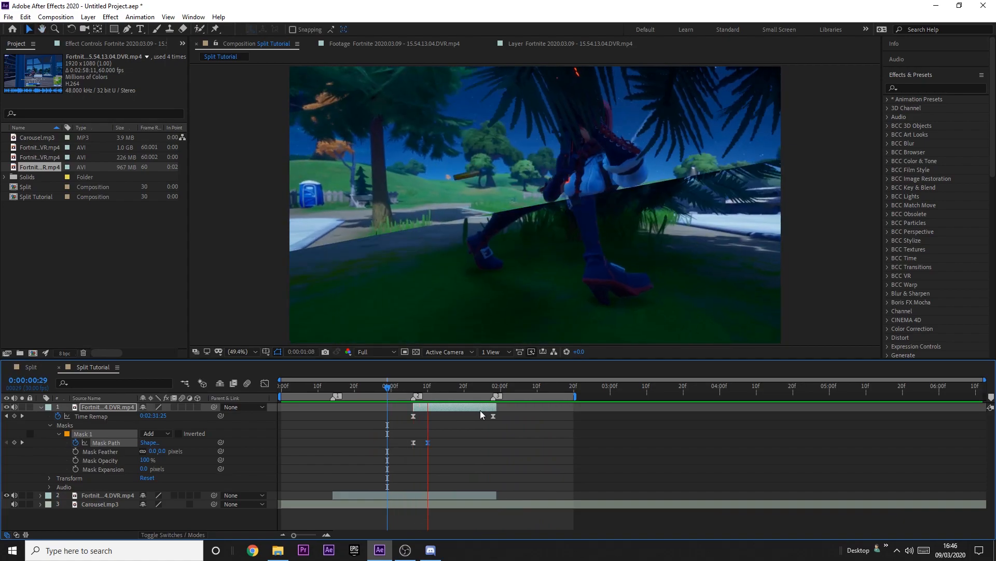
Stop the preview, collapse the upper clip's properties and place the playhead at marker 2, 0:00:01:06.
{"action": "key", "text": "space"}
{"action": "left_click", "coordinate": [401, 391]}
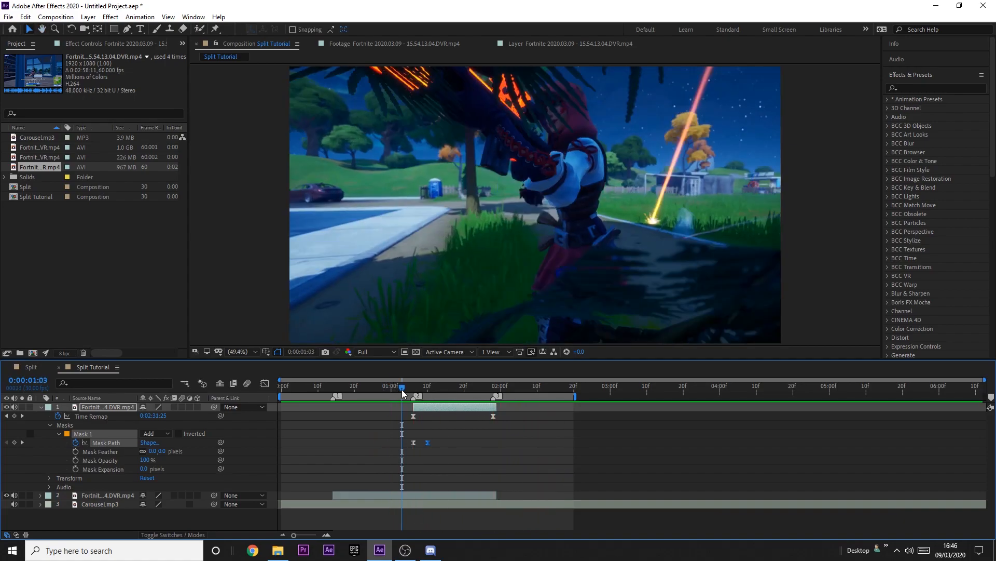
{"action": "key", "text": "equal"}
{"action": "key", "text": "equal"}
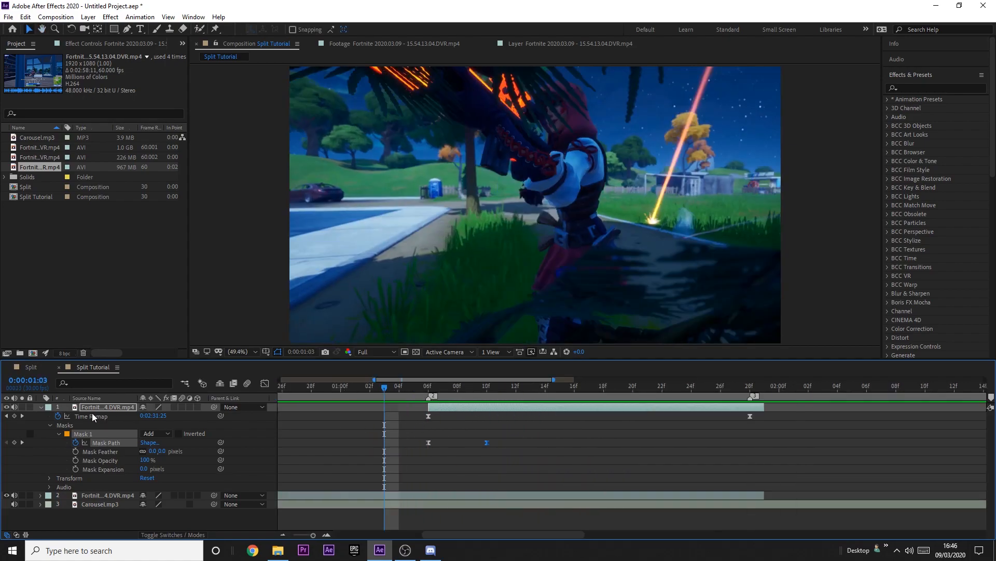
{"action": "left_click", "coordinate": [41, 407]}
{"action": "key", "text": "minus"}
{"action": "key", "text": "minus"}
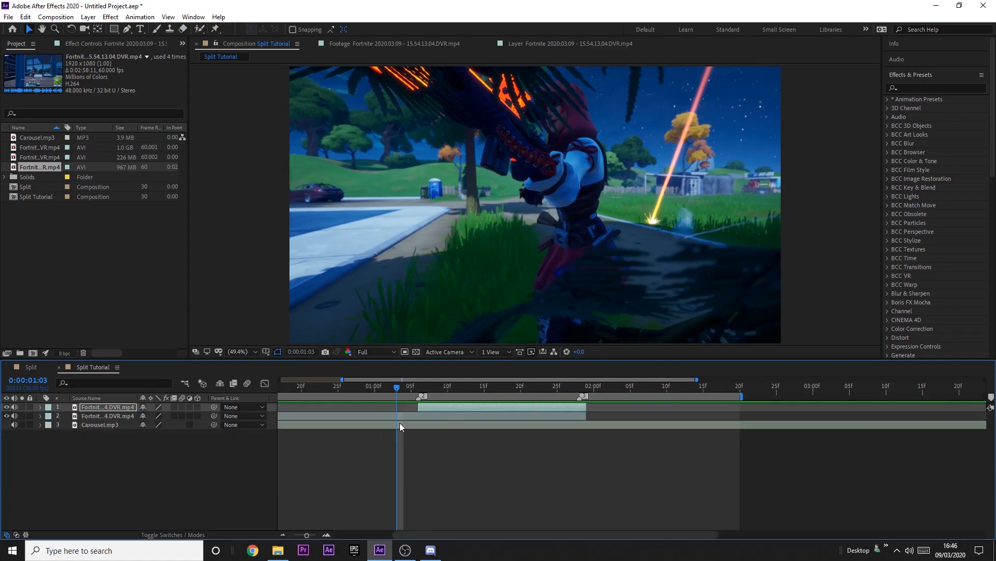
{"action": "left_click_drag", "start_coordinate": [395, 391], "coordinate": [408, 388]}
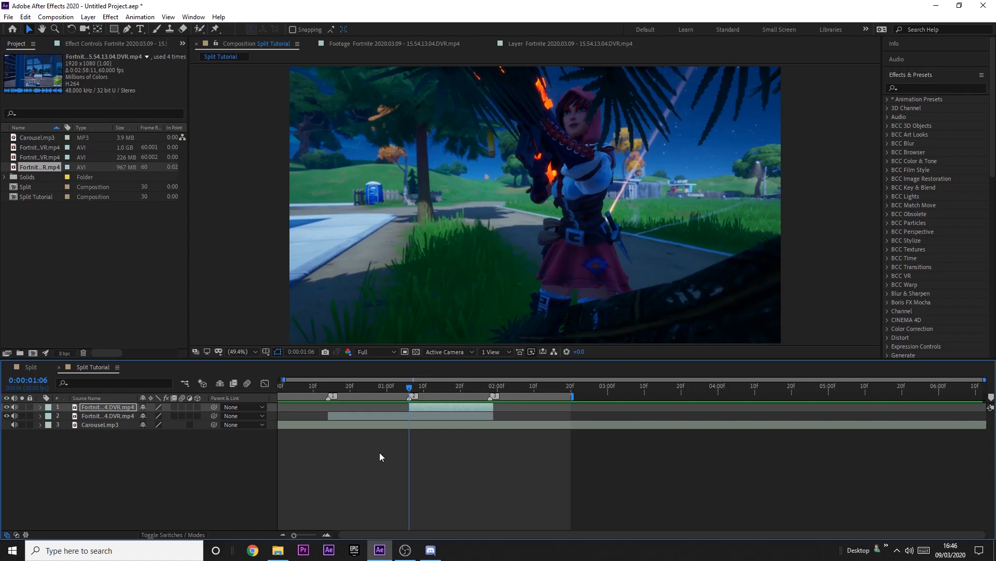
Search the effects library for s_shake and select the Sapphire S_Shake effect.
{"action": "left_click", "coordinate": [914, 89]}
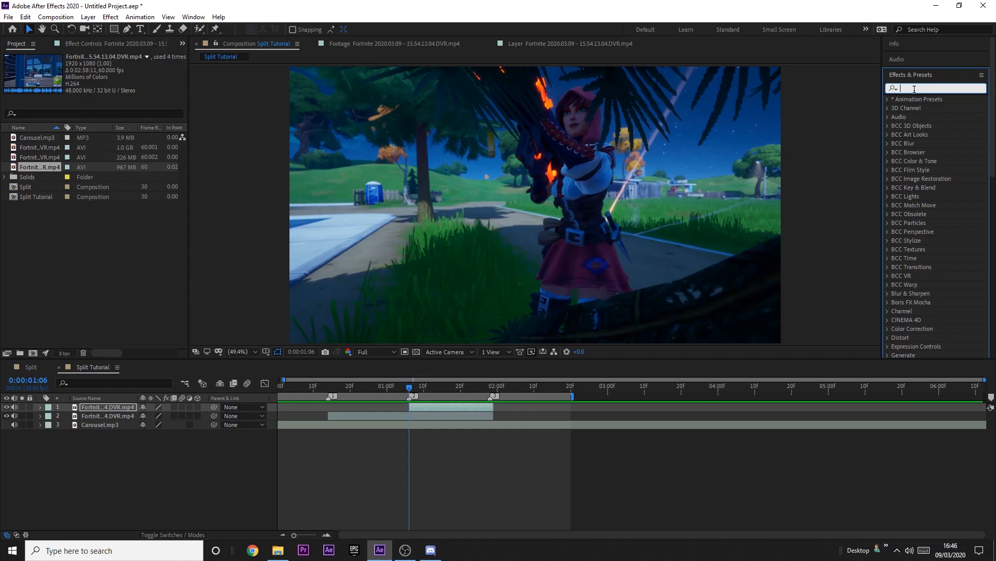
{"action": "type", "text": "s_"}
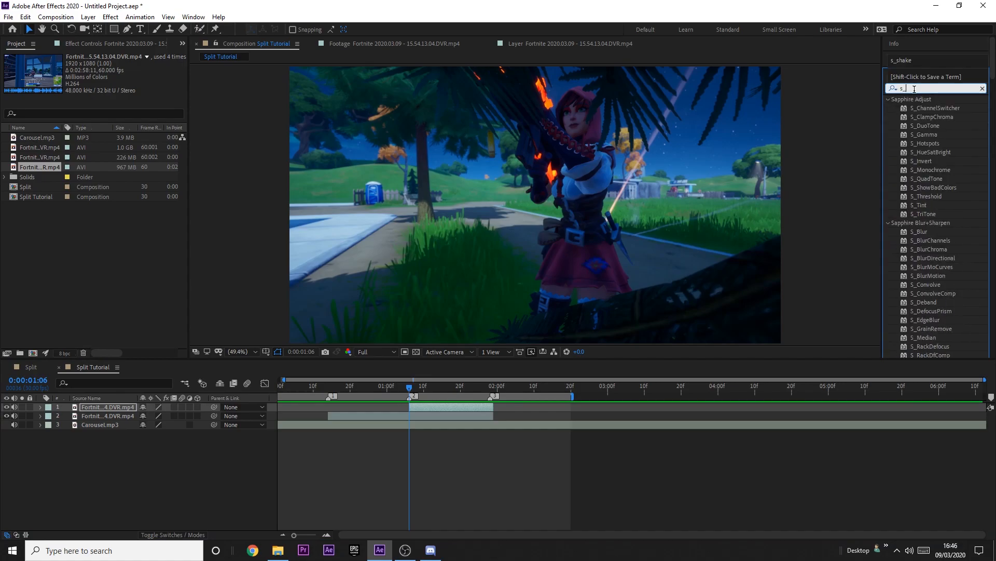
{"action": "type", "text": "shake"}
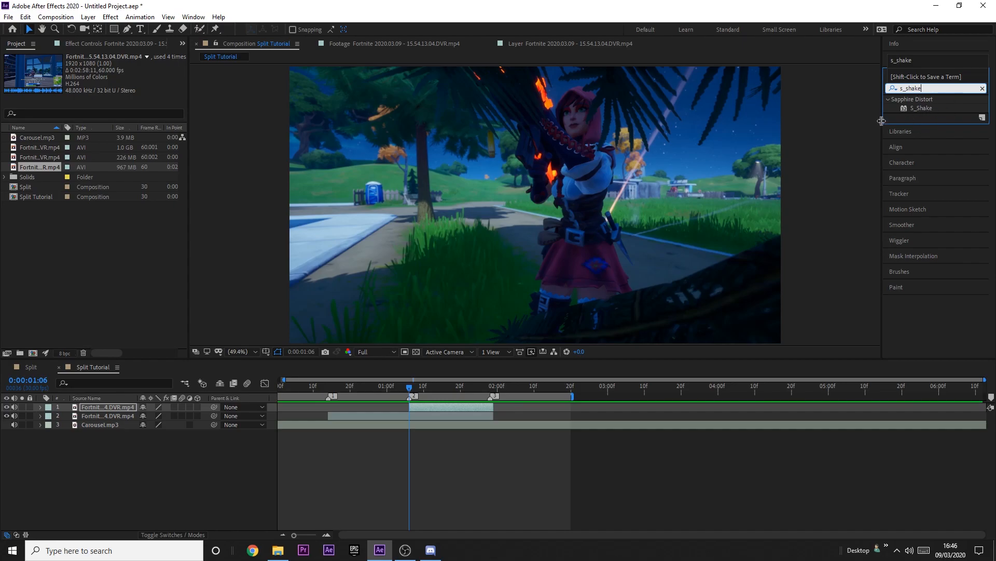
{"action": "mouse_move", "coordinate": [921, 108]}
{"action": "left_mouse_down"}
{"action": "mouse_move", "coordinate": [396, 390]}
{"action": "mouse_move", "coordinate": [390, 415]}
{"action": "mouse_move", "coordinate": [389, 403]}
{"action": "mouse_move", "coordinate": [970, 120]}
{"action": "mouse_move", "coordinate": [921, 110]}
{"action": "left_mouse_up"}
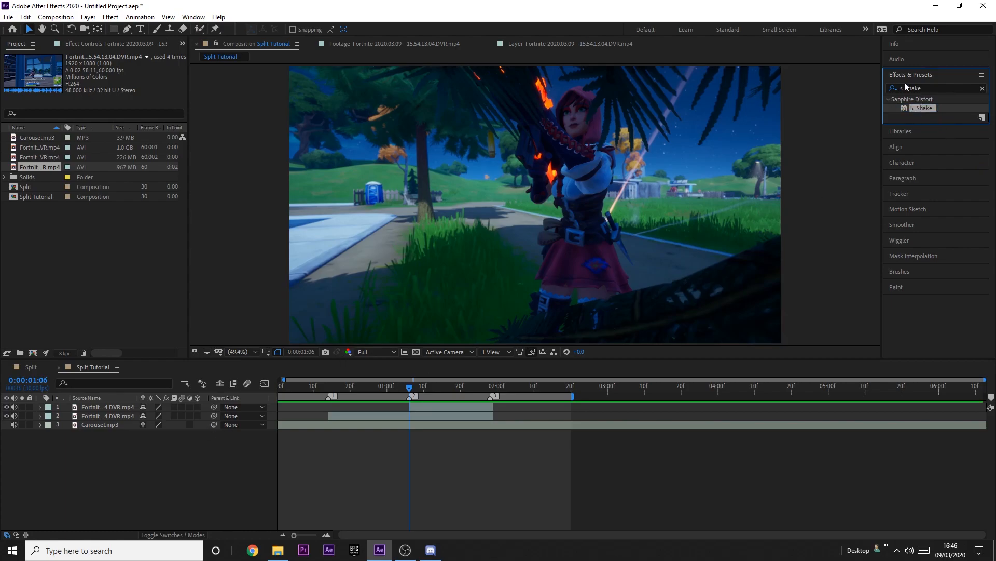
Create an adjustment layer above both clips and trim it to span marker 1 to marker 3.
{"action": "right_click", "coordinate": [161, 461]}
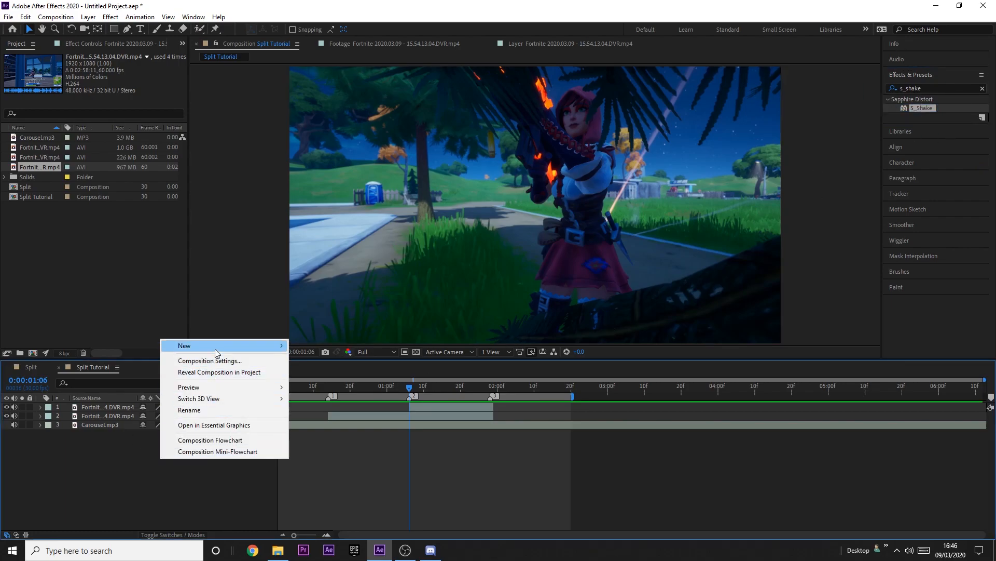
{"action": "left_click", "coordinate": [76, 479]}
{"action": "right_click", "coordinate": [154, 444]}
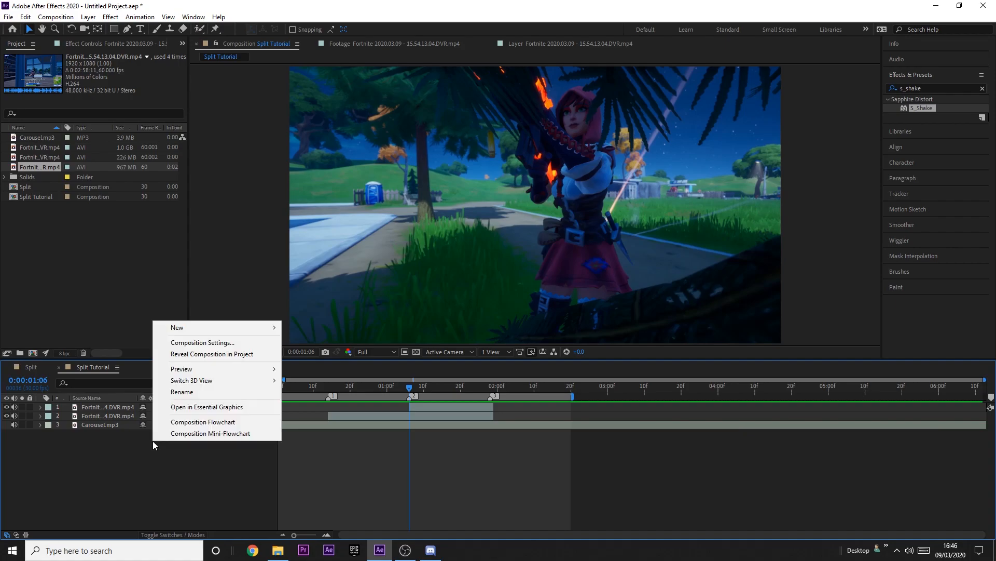
{"action": "mouse_move", "coordinate": [243, 327]}
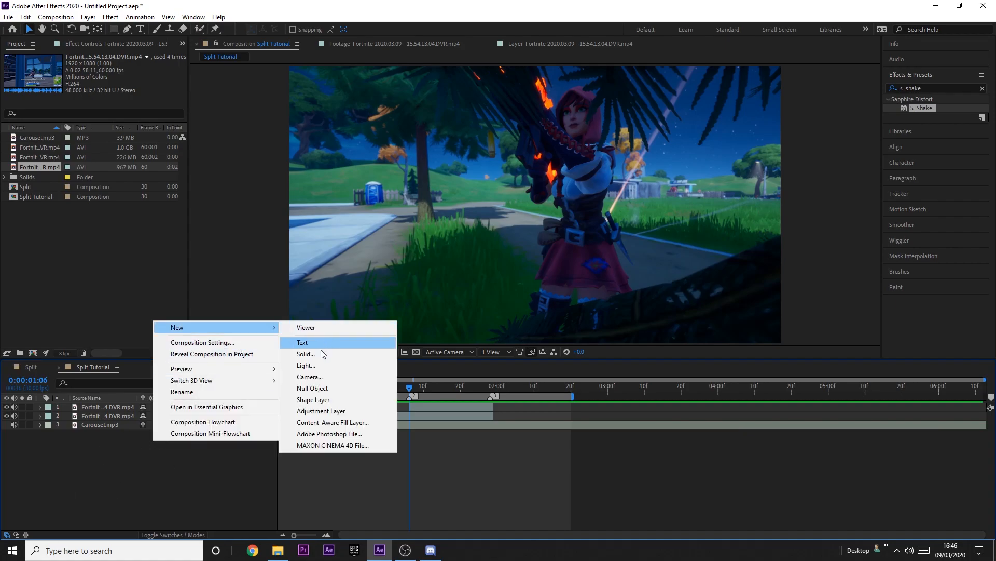
{"action": "left_click", "coordinate": [323, 410]}
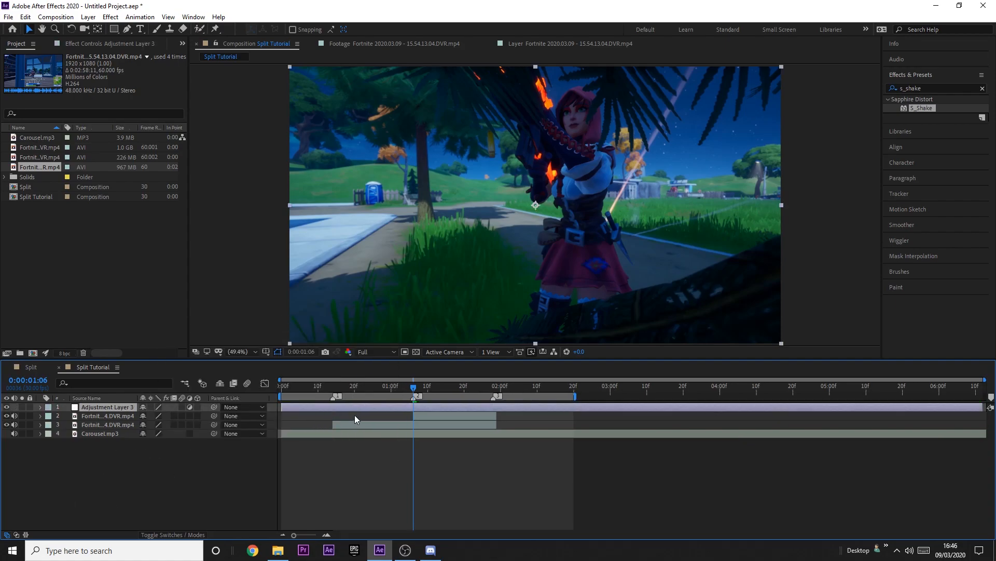
{"action": "left_click_drag", "start_coordinate": [281, 407], "coordinate": [486, 406]}
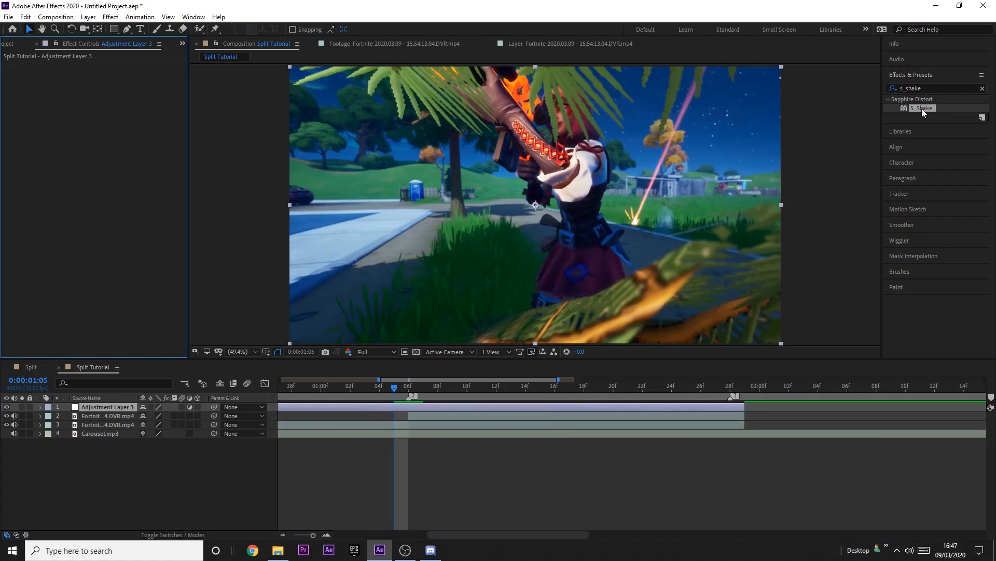
Apply S_Shake to the adjustment layer and keyframe its Amplitude at 0 at 0:00:01:05.
{"action": "left_click_drag", "start_coordinate": [922, 108], "coordinate": [395, 393]}
{"action": "left_click", "coordinate": [23, 92]}
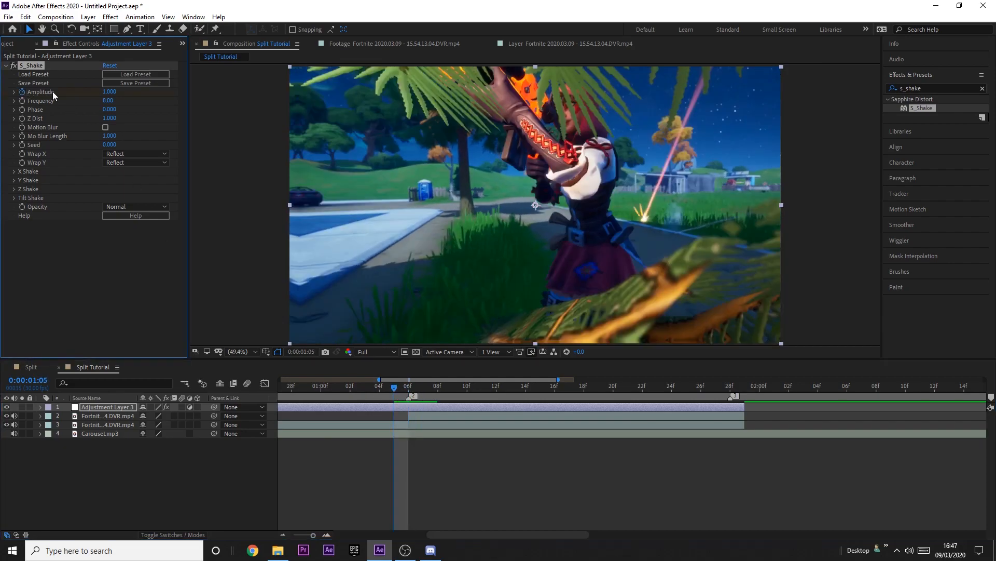
{"action": "left_click_drag", "start_coordinate": [109, 92], "coordinate": [8, 92]}
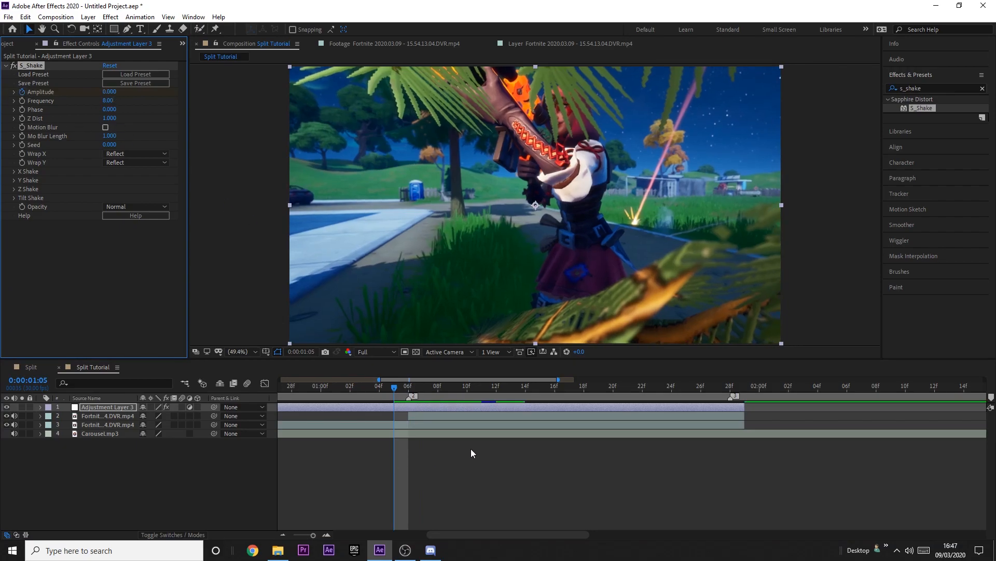
Keyframe the S_Shake Amplitude at 0.8 at 0:00:01:06 and at 0 at 0:00:01:15.
{"action": "key", "text": "Page_Down"}
{"action": "left_click", "coordinate": [109, 92]}
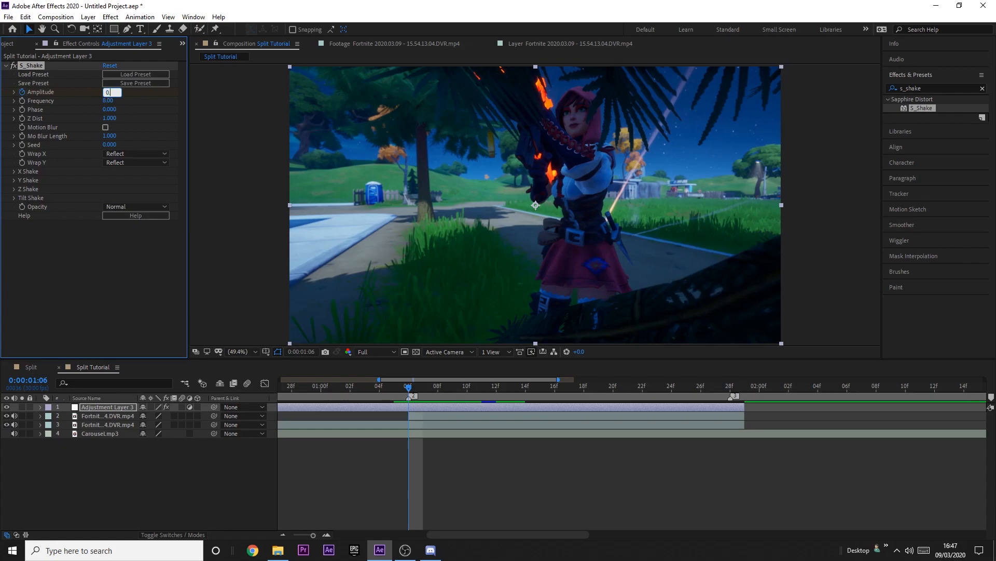
{"action": "key", "text": "Return"}
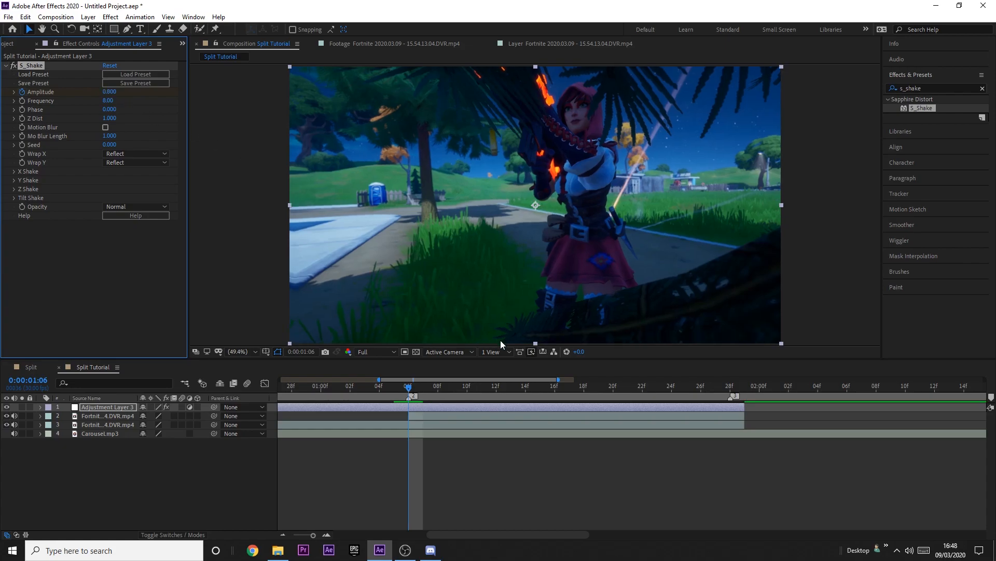
{"action": "key", "text": "space"}
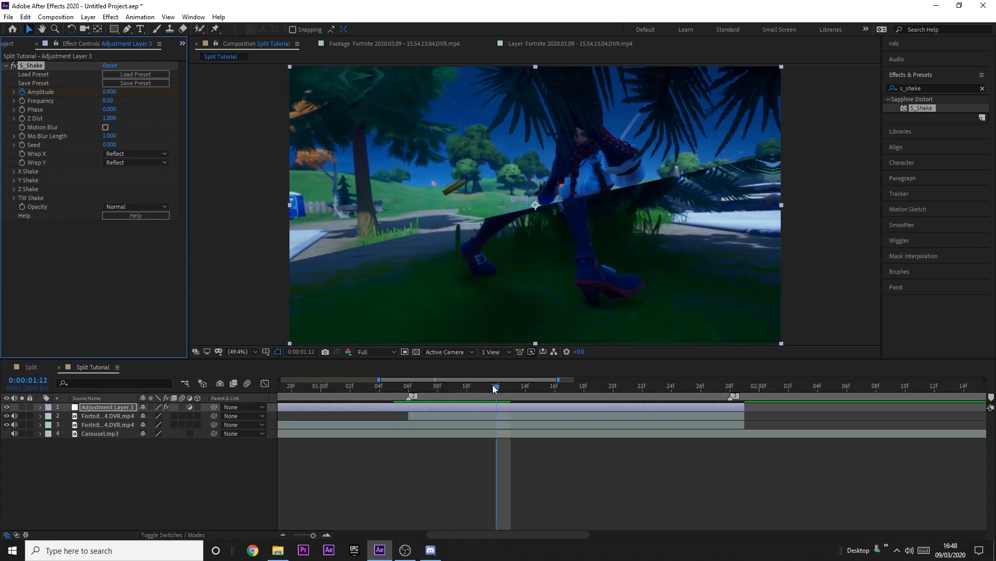
{"action": "left_click", "coordinate": [109, 92]}
{"action": "type", "text": "0"}
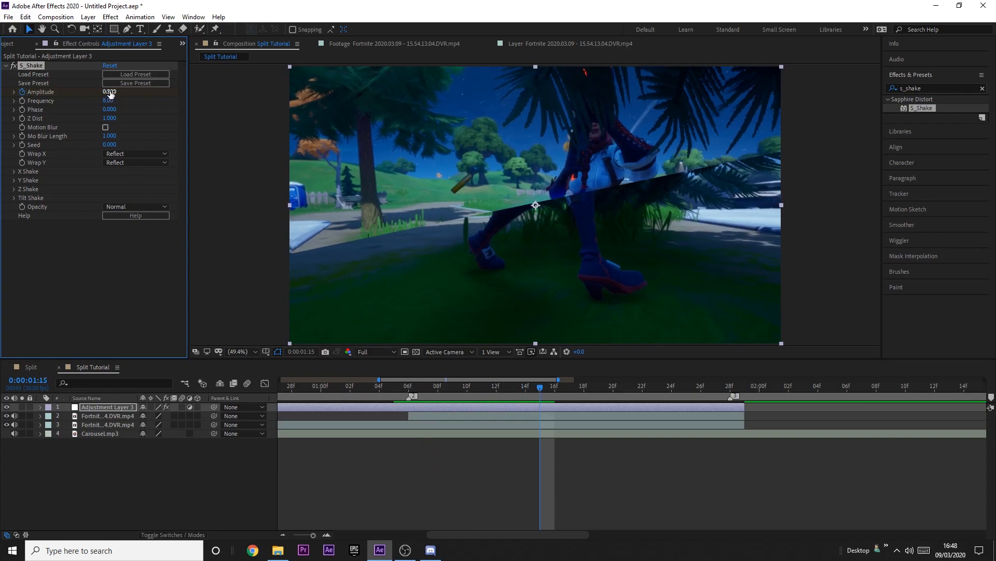
{"action": "key", "text": "Return"}
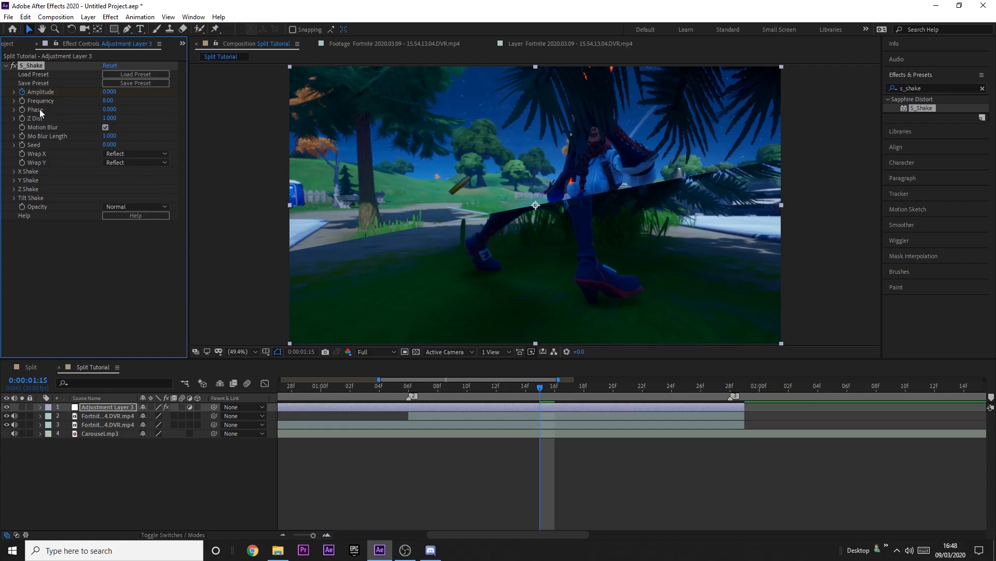
Enable Motion Blur on S_Shake and set its Mo Blur Length to 2.
{"action": "left_click", "coordinate": [110, 136]}
{"action": "type", "text": "2"}
{"action": "key", "text": "Return"}
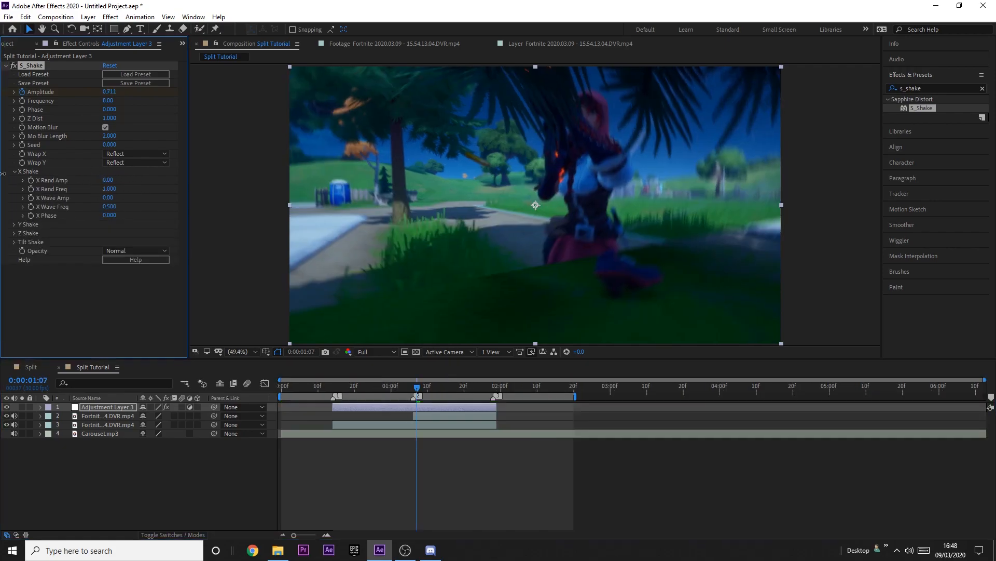
Set the Y Rand Amp of S_Shake to 80 and collapse the X Shake and Y Shake groups.
{"action": "left_click", "coordinate": [14, 172]}
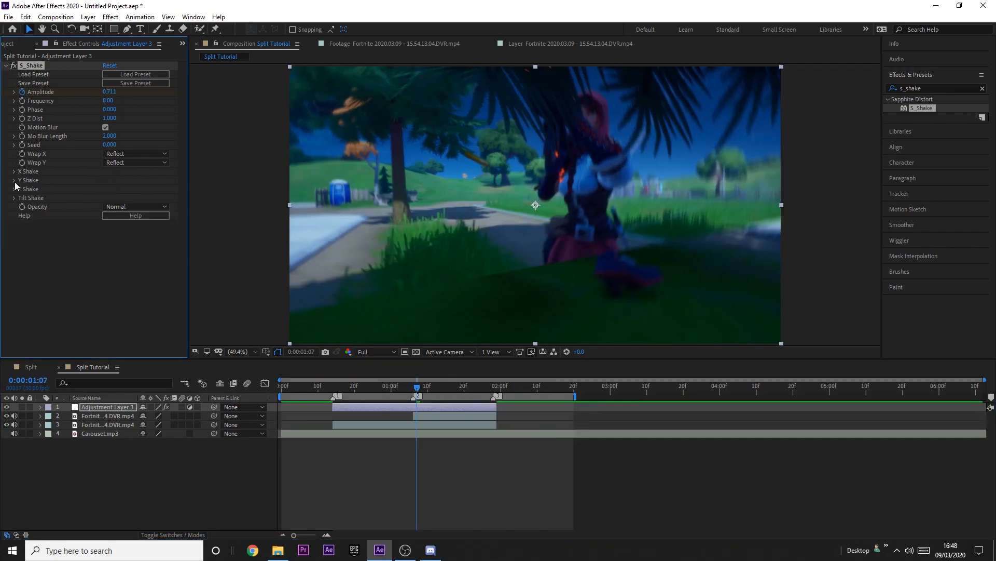
{"action": "left_click", "coordinate": [15, 180]}
{"action": "left_click", "coordinate": [109, 189]}
{"action": "type", "text": "80"}
{"action": "key", "text": "Return"}
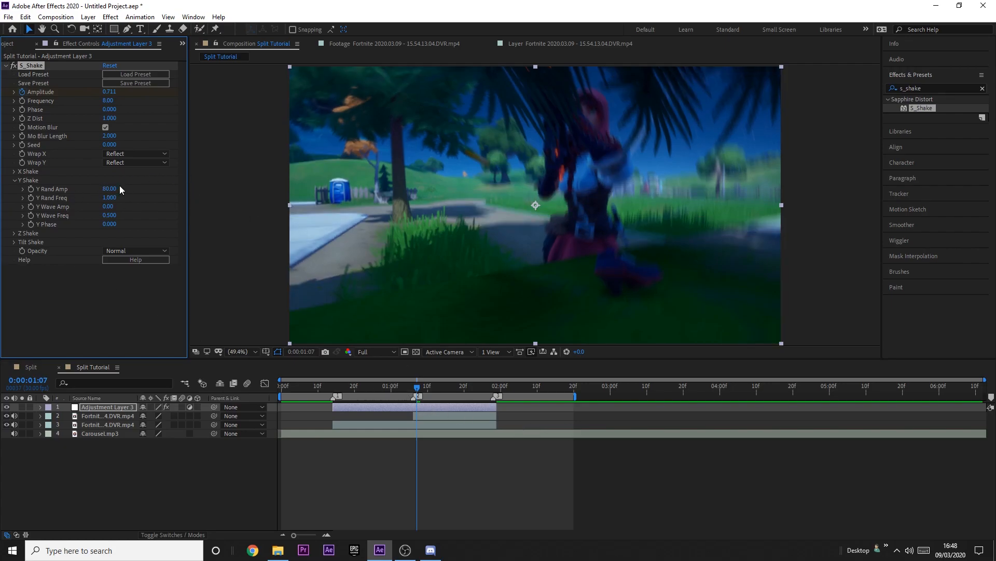
{"action": "left_click", "coordinate": [14, 180]}
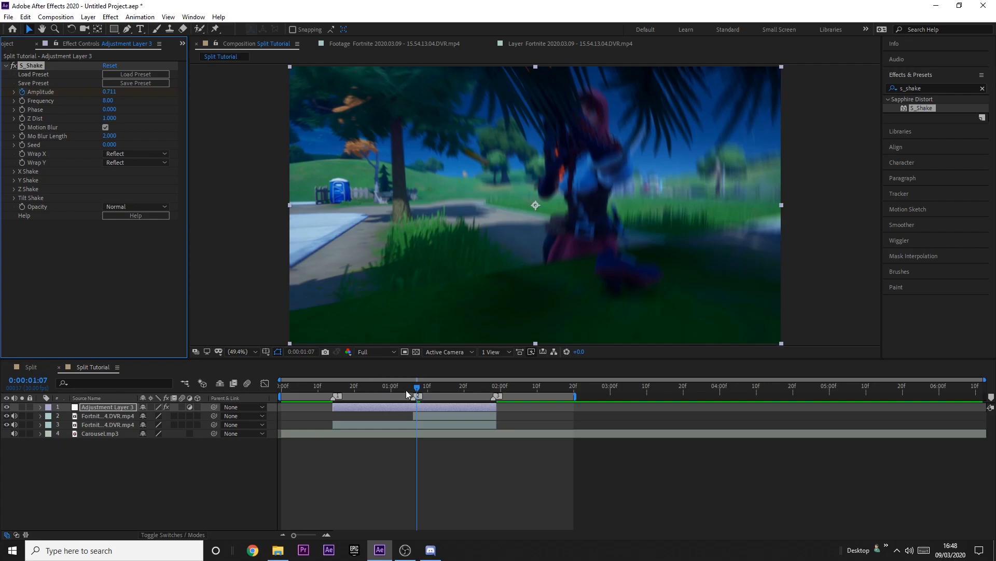
Play back the split transition from 0:00:00:10 and scrub around marker 2 to check the added shake.
{"action": "left_click", "coordinate": [318, 387]}
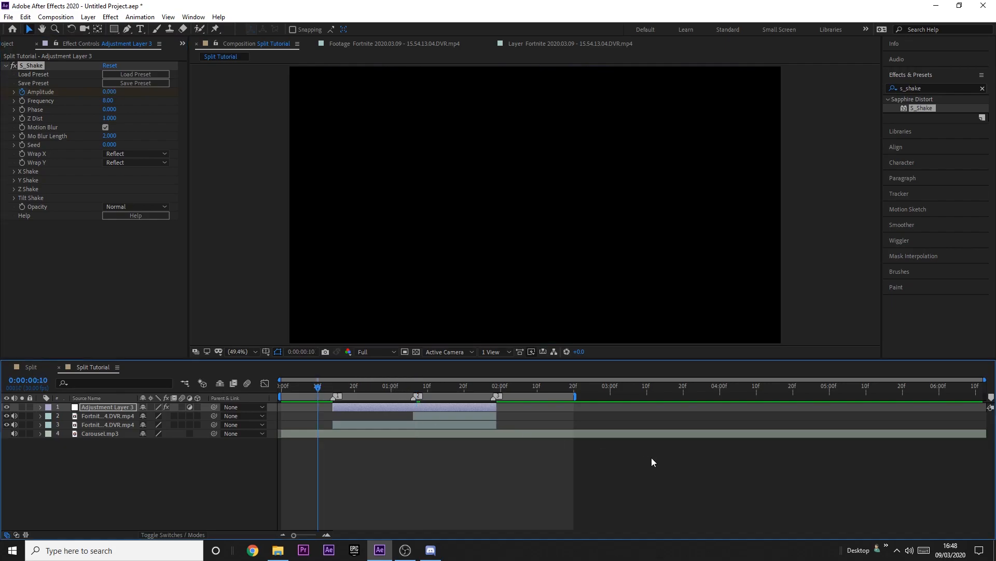
{"action": "key", "text": "space"}
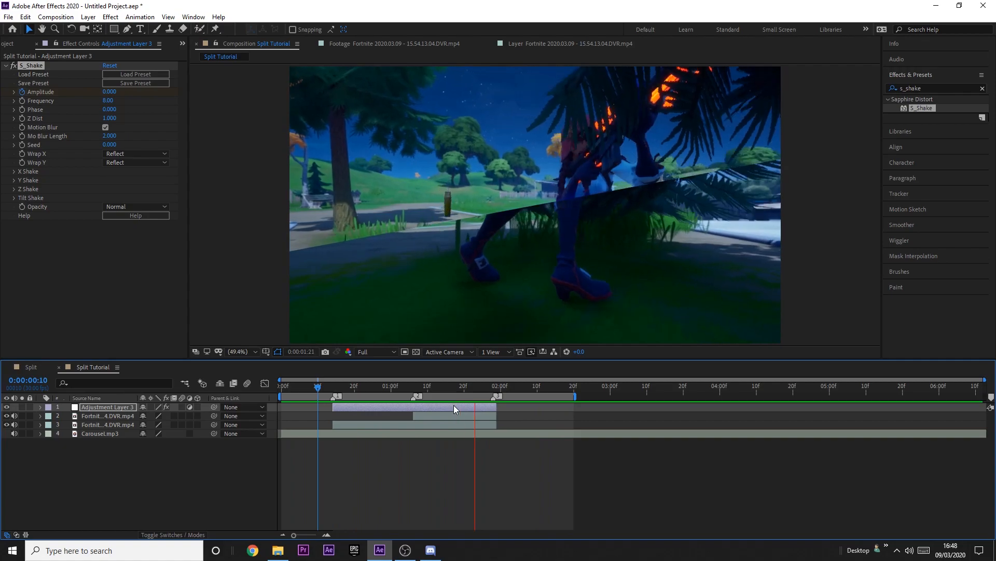
{"action": "left_click", "coordinate": [408, 386]}
{"action": "key", "text": "space"}
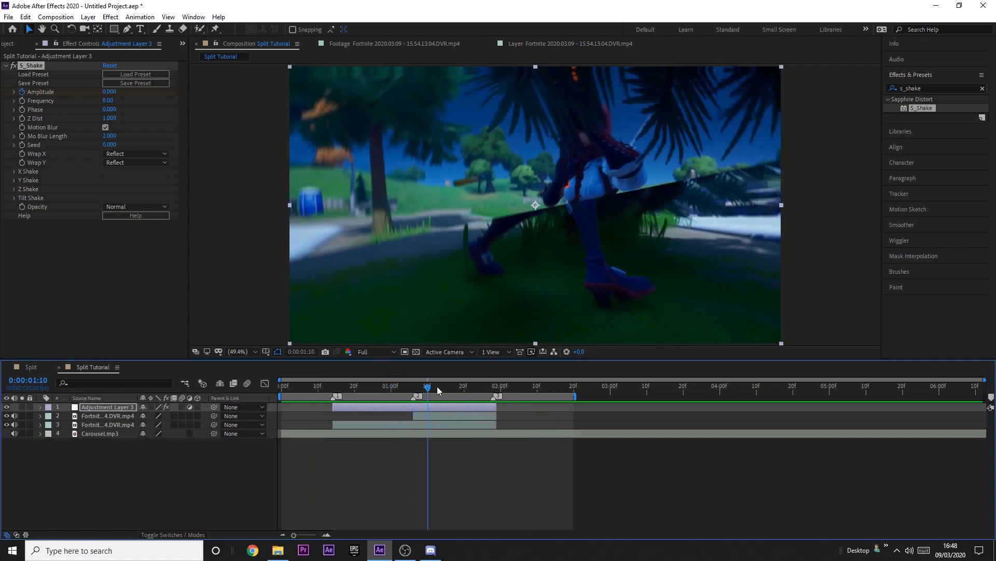
{"action": "left_click", "coordinate": [329, 387]}
{"action": "left_click_drag", "start_coordinate": [329, 388], "coordinate": [397, 388]}
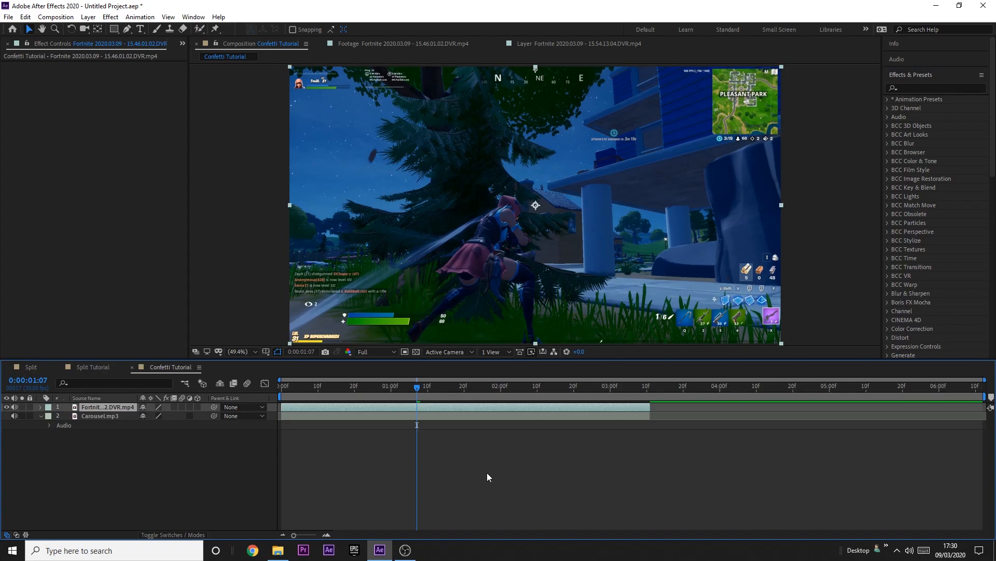
In the Confetti Tutorial composition, move to the elimination at 0:00:02:01 and apply S_FilmDamage to the Fortnite clip.
{"action": "left_click_drag", "start_coordinate": [418, 388], "coordinate": [505, 388]}
{"action": "left_click", "coordinate": [923, 85]}
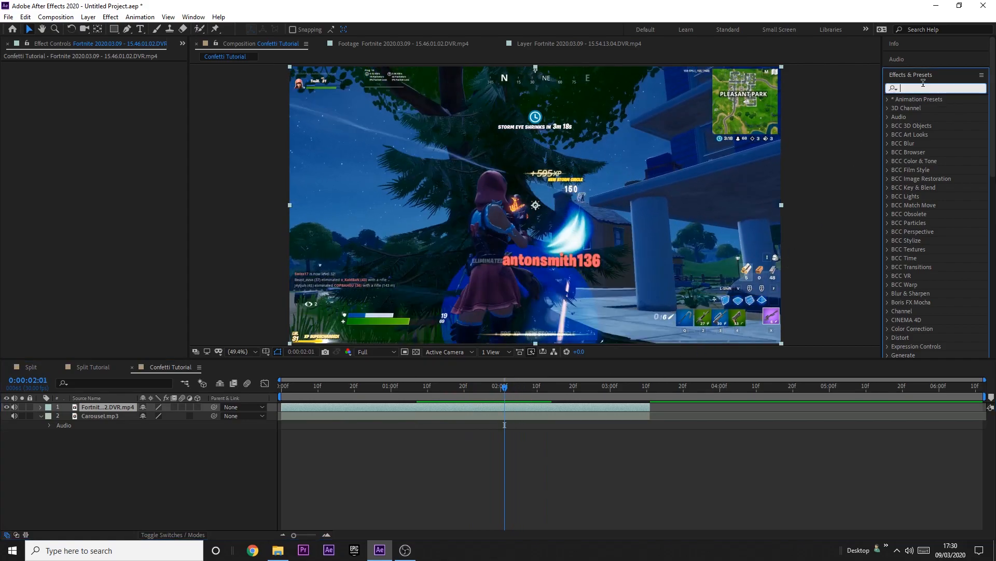
{"action": "type", "text": "filmd"}
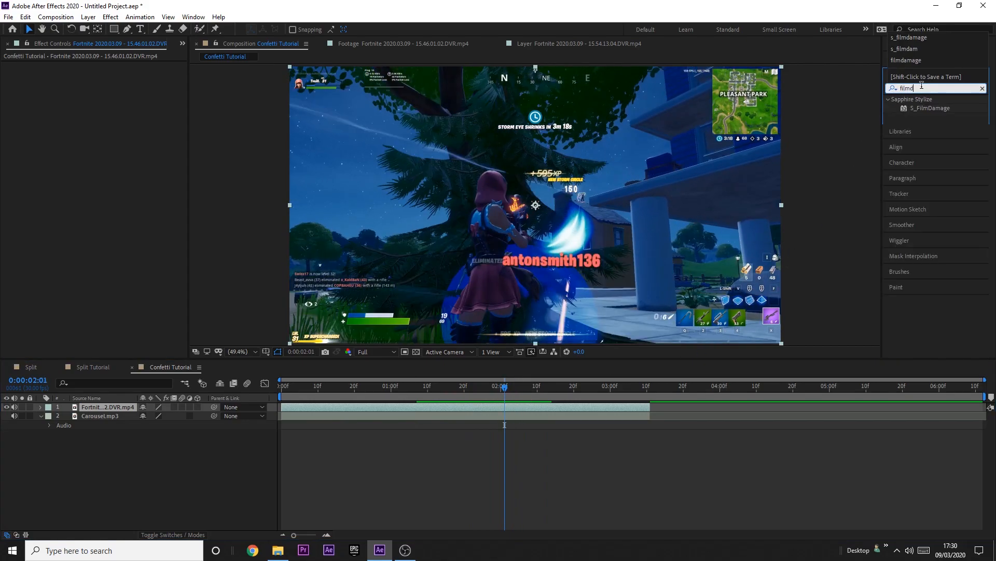
{"action": "type", "text": "amage"}
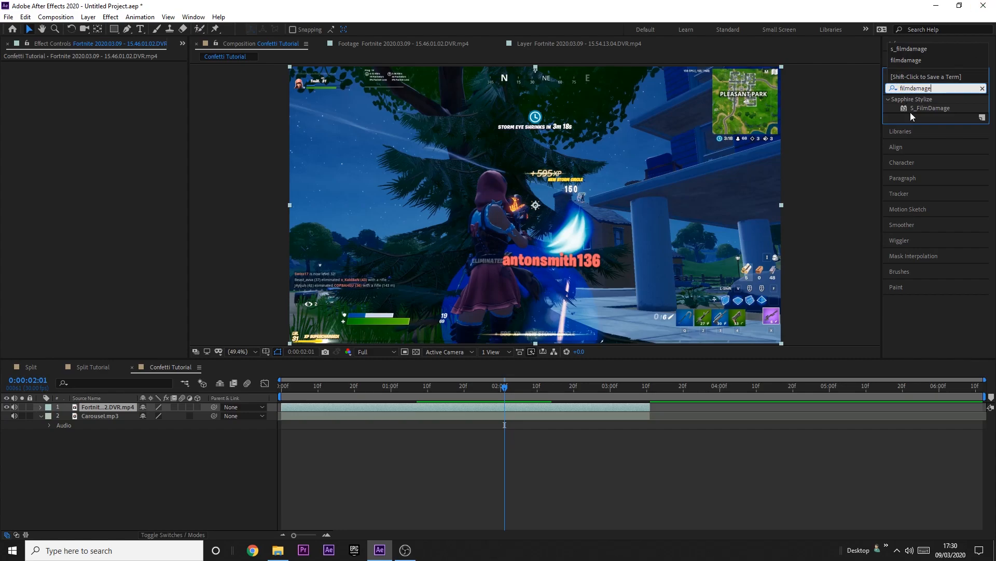
{"action": "left_click_drag", "start_coordinate": [916, 110], "coordinate": [456, 404]}
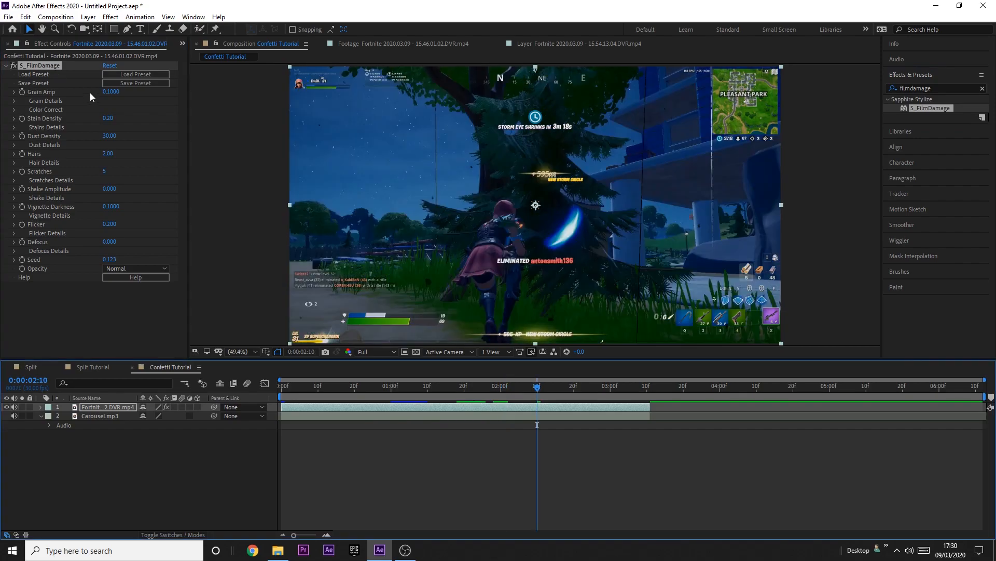
Set S_FilmDamage's Grain Amp, Stain Density, Hairs, Scratches, Vignette Darkness and Flicker to 0, and Seed to 0.240.
{"action": "left_click_drag", "start_coordinate": [111, 92], "coordinate": [29, 98]}
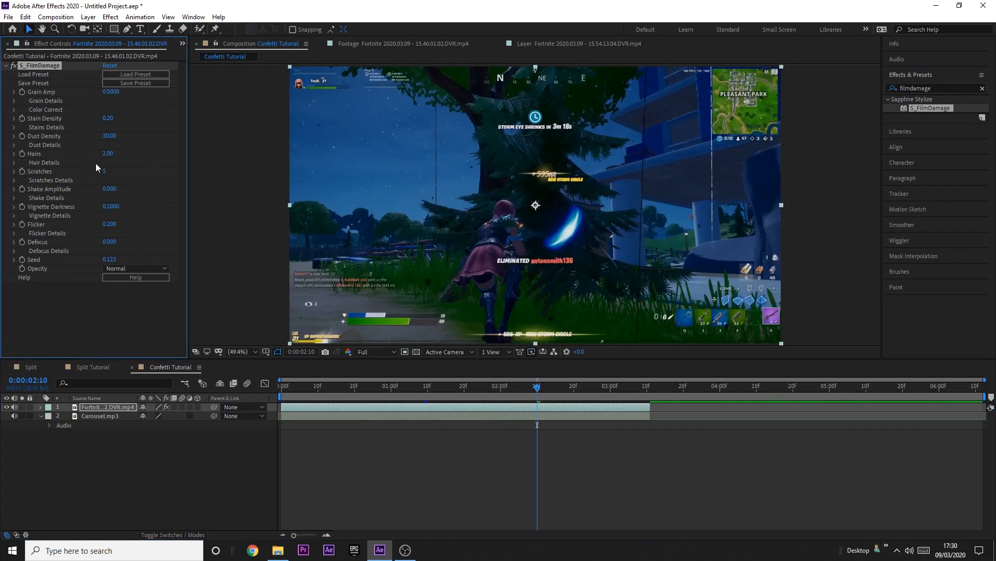
{"action": "left_click_drag", "start_coordinate": [108, 120], "coordinate": [28, 178]}
{"action": "left_click_drag", "start_coordinate": [105, 172], "coordinate": [37, 175]}
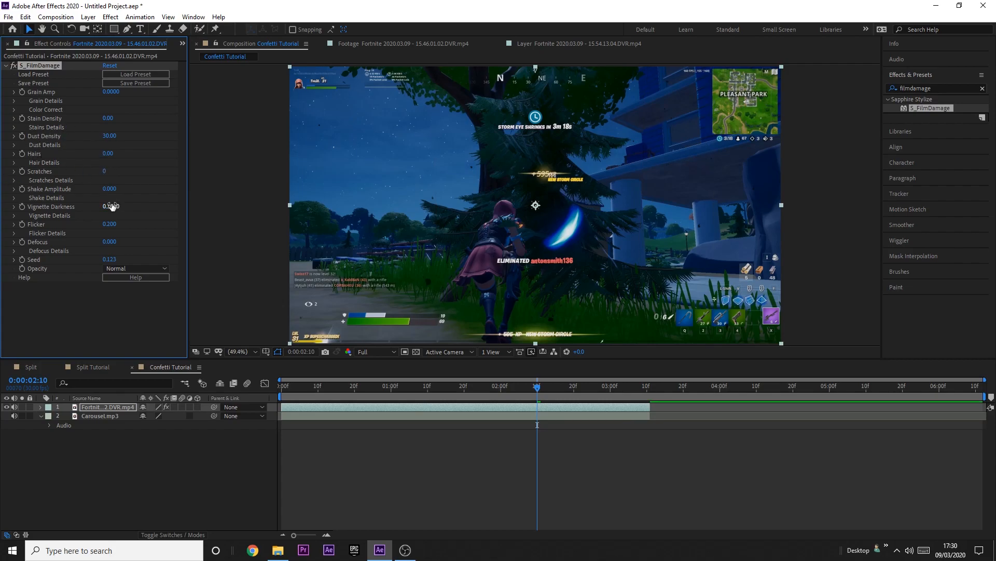
{"action": "left_click_drag", "start_coordinate": [112, 206], "coordinate": [36, 208]}
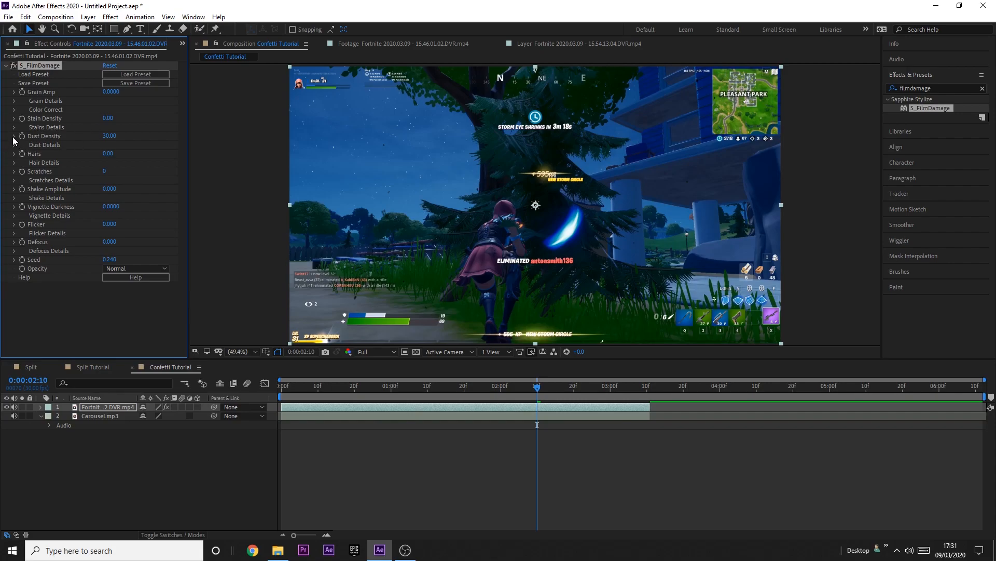
Open S_FilmDamage's Dust Details and set both Dust Color1 and Dust Color2 to white (FFFFFF).
{"action": "left_click", "coordinate": [14, 137]}
{"action": "left_click", "coordinate": [15, 136]}
{"action": "left_click", "coordinate": [15, 136]}
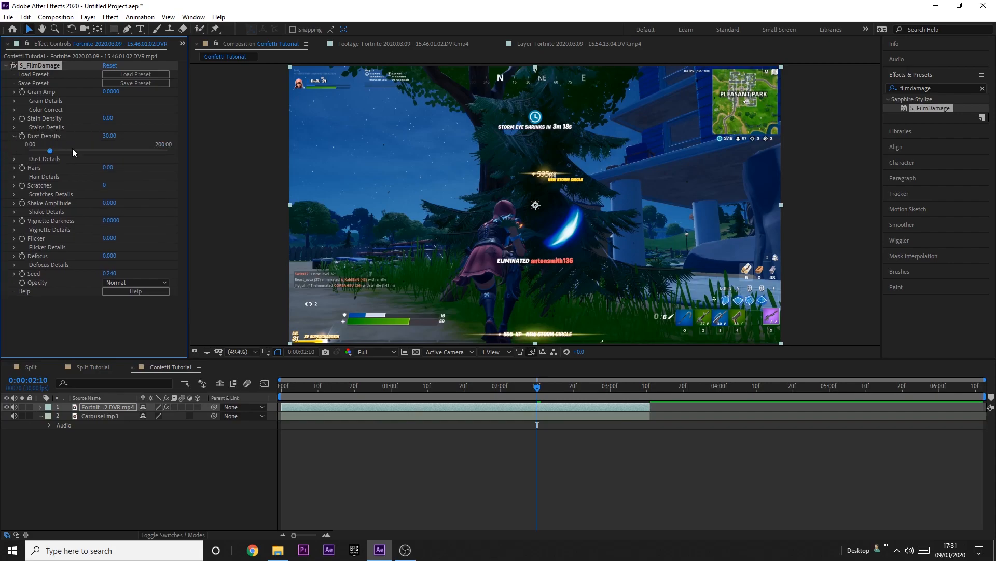
{"action": "left_click", "coordinate": [14, 137]}
{"action": "left_click", "coordinate": [15, 146]}
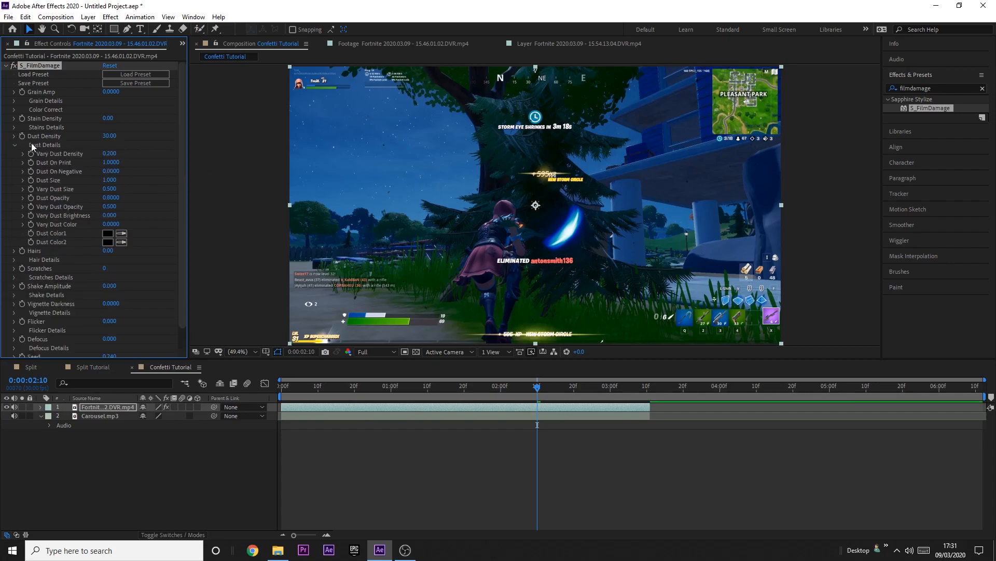
{"action": "left_click", "coordinate": [107, 234]}
{"action": "left_click", "coordinate": [375, 211]}
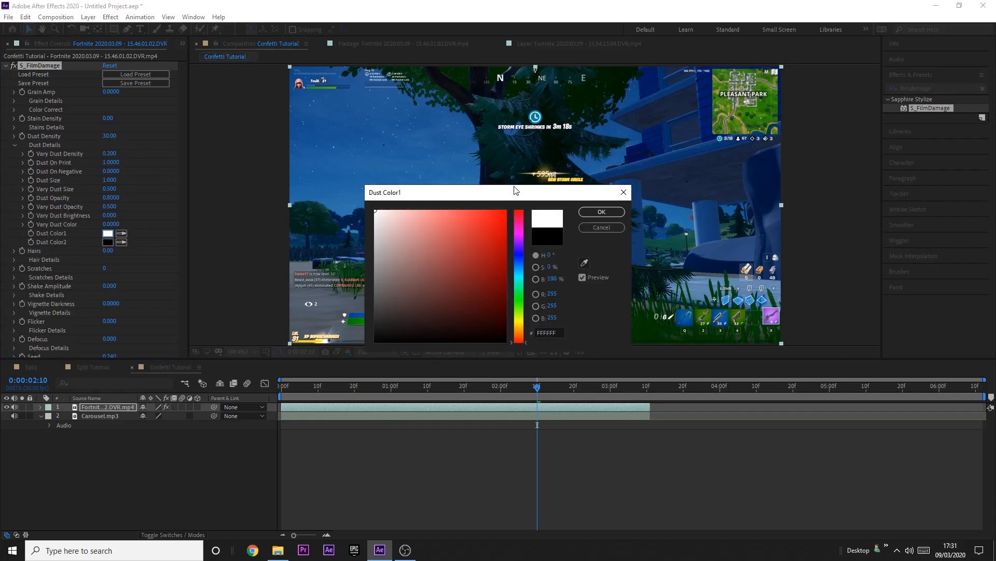
{"action": "left_click", "coordinate": [599, 214]}
{"action": "left_click", "coordinate": [107, 243]}
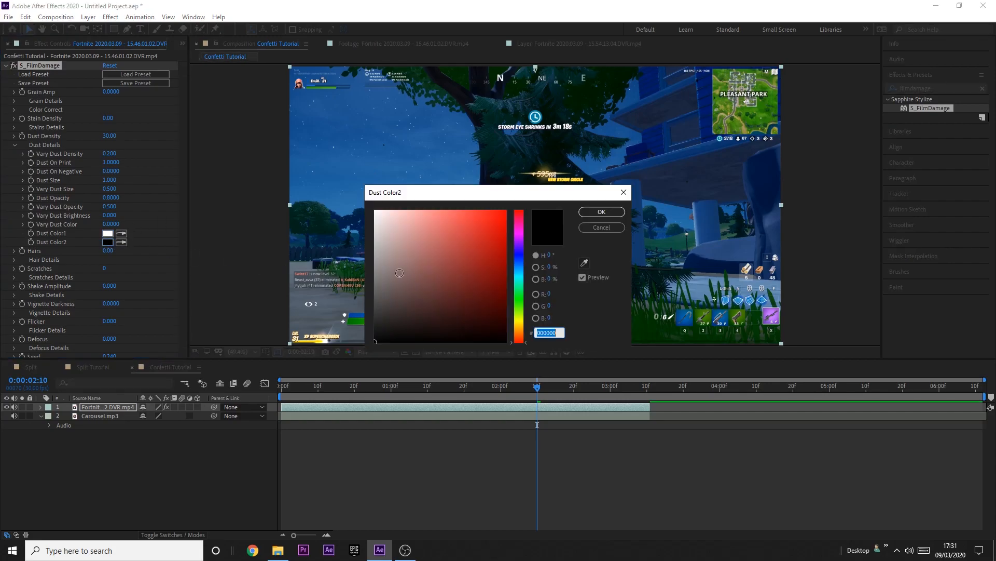
{"action": "left_click", "coordinate": [375, 211]}
{"action": "left_click", "coordinate": [604, 214]}
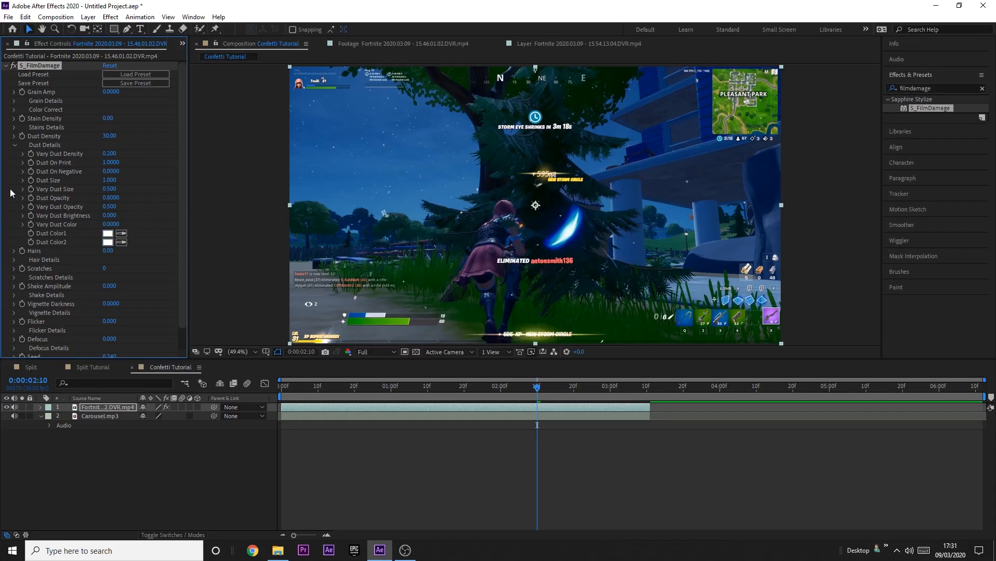
Set Vary Dust Color to 4, Vary Dust Brightness to 0.820, Dust Opacity to 0.8400 and Vary Dust Size to 0.640, checking other frames.
{"action": "left_click_drag", "start_coordinate": [111, 223], "coordinate": [185, 226]}
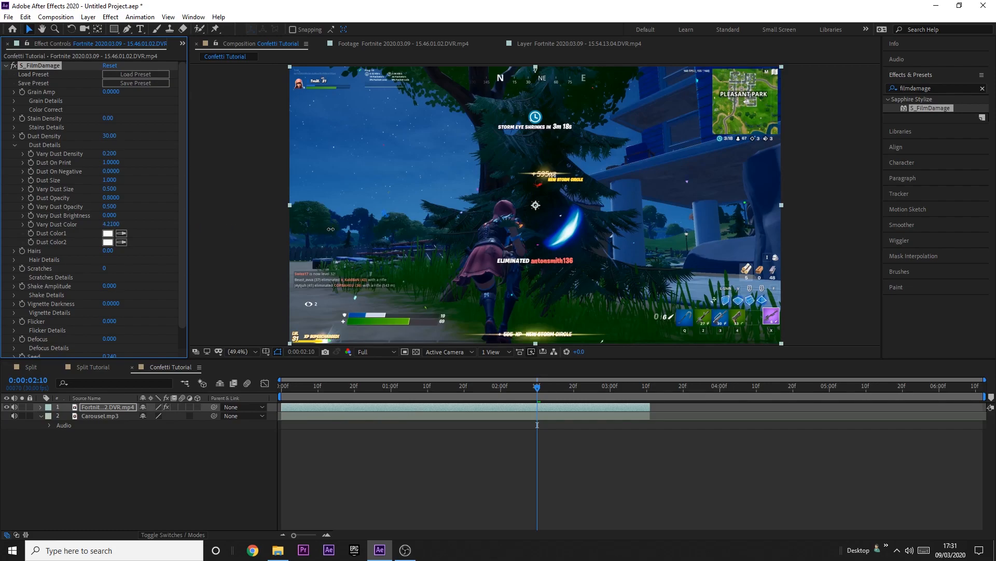
{"action": "left_click_drag", "start_coordinate": [319, 229], "coordinate": [52, 182]}
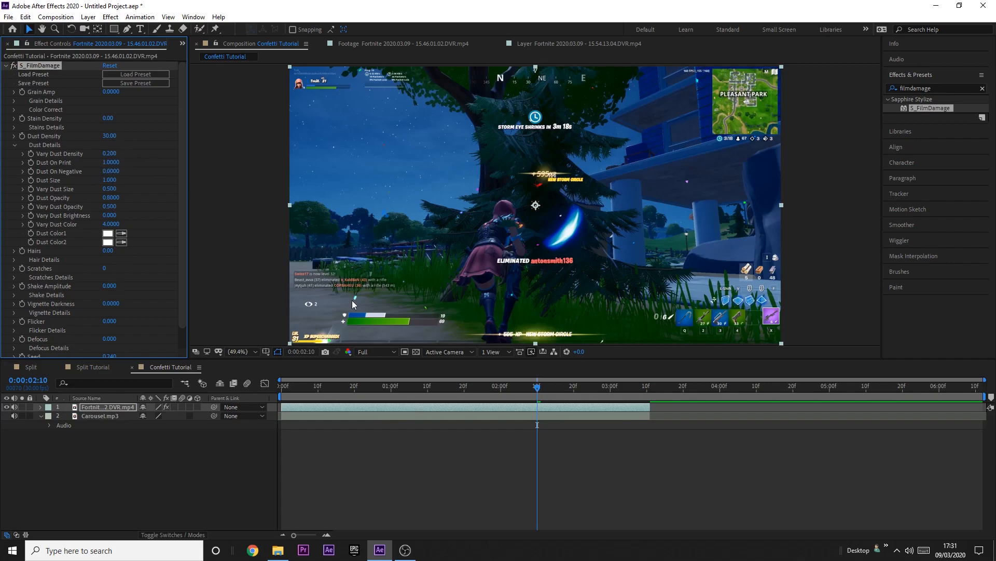
{"action": "left_click_drag", "start_coordinate": [529, 393], "coordinate": [512, 379]}
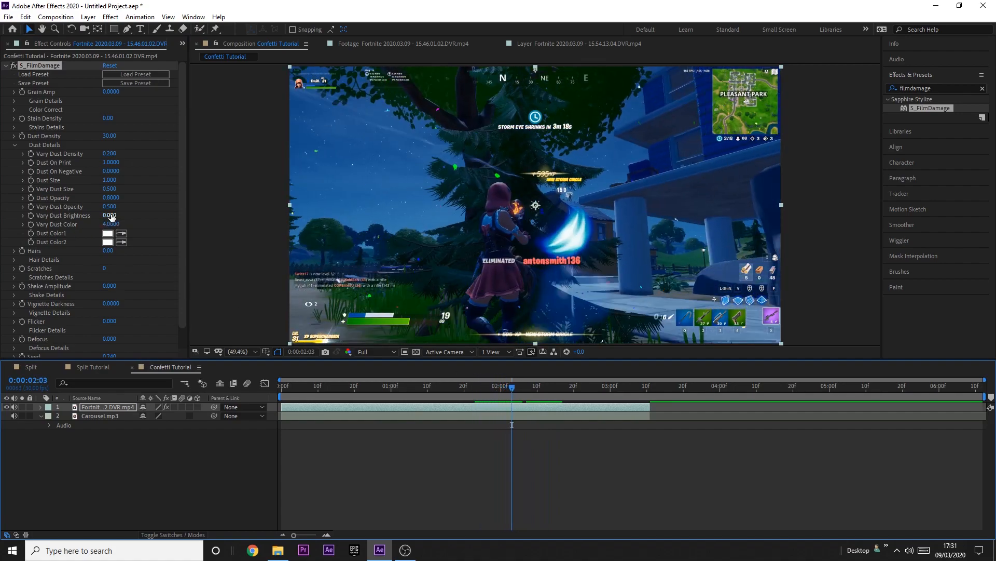
{"action": "mouse_move", "coordinate": [109, 189]}
{"action": "left_mouse_down"}
{"action": "mouse_move", "coordinate": [146, 191]}
{"action": "mouse_move", "coordinate": [150, 212]}
{"action": "mouse_move", "coordinate": [116, 203]}
{"action": "left_mouse_up"}
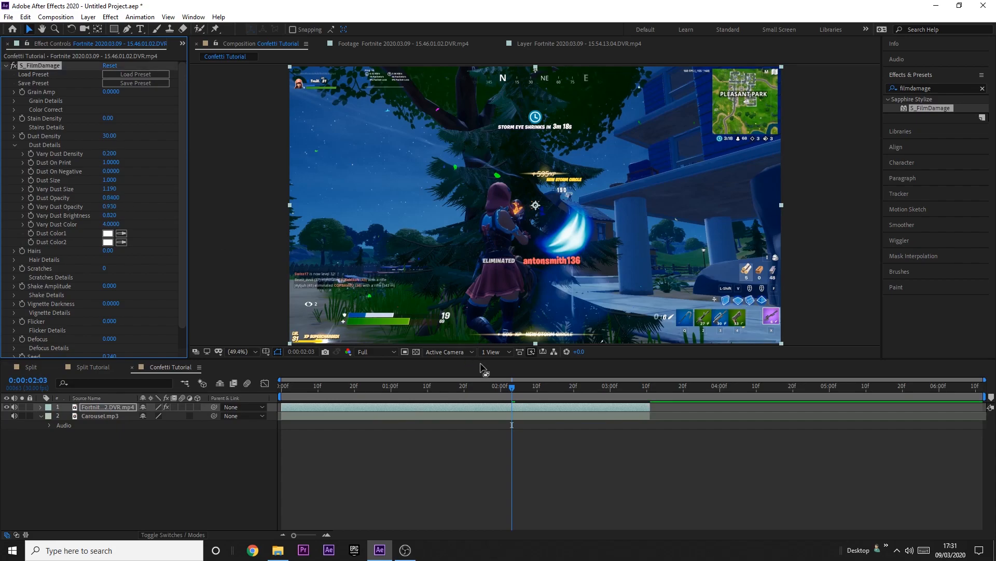
{"action": "left_click_drag", "start_coordinate": [506, 388], "coordinate": [431, 359]}
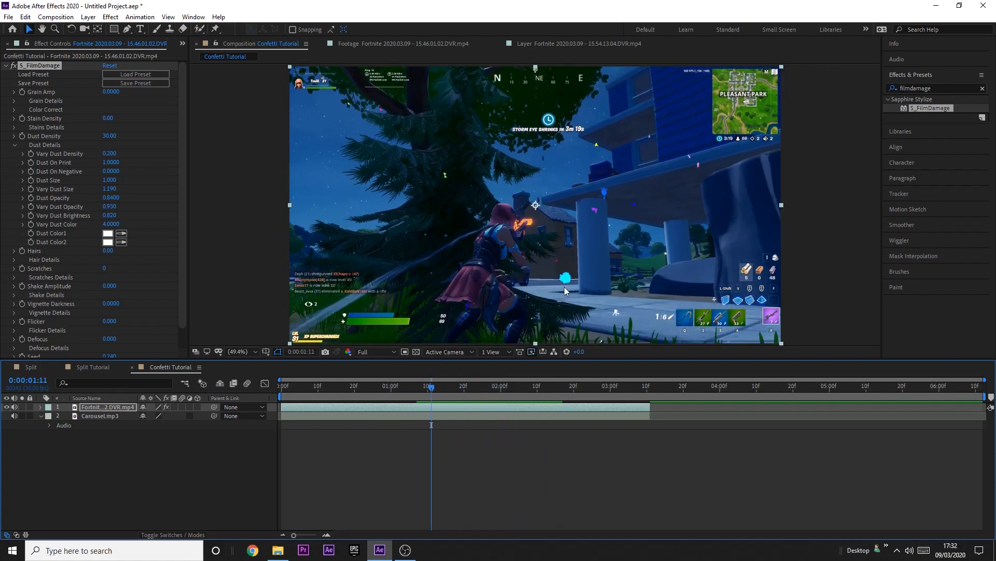
{"action": "left_click_drag", "start_coordinate": [113, 188], "coordinate": [86, 188]}
Find the shot frame at 0:00:01:19, enable keyframing for Dust Density and set it to 0 there.
{"action": "left_click_drag", "start_coordinate": [420, 376], "coordinate": [464, 378]}
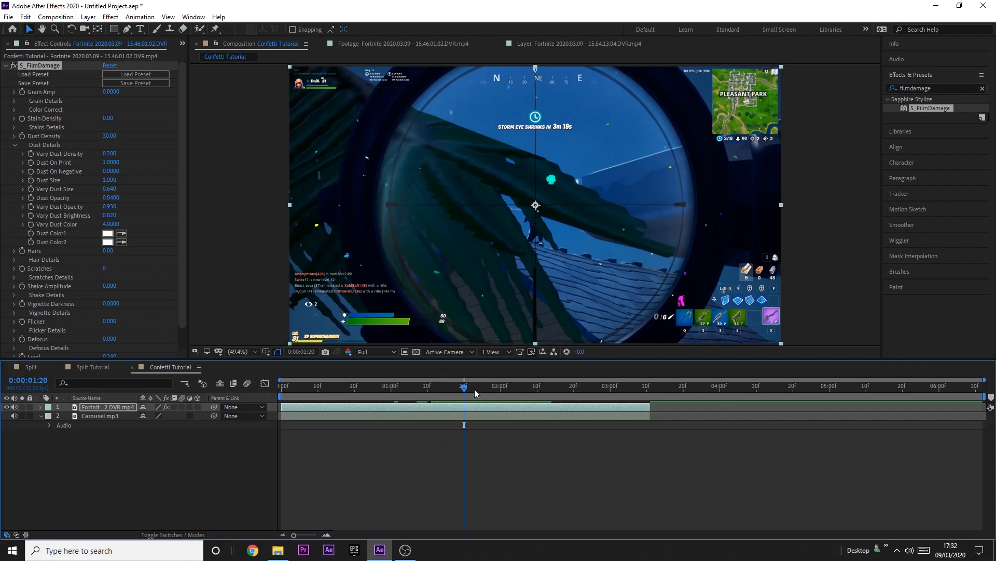
{"action": "key", "text": "Page_Up"}
{"action": "key", "text": "Page_Down"}
{"action": "key", "text": "Page_Down"}
{"action": "key", "text": "Page_Up"}
{"action": "key", "text": "Page_Up"}
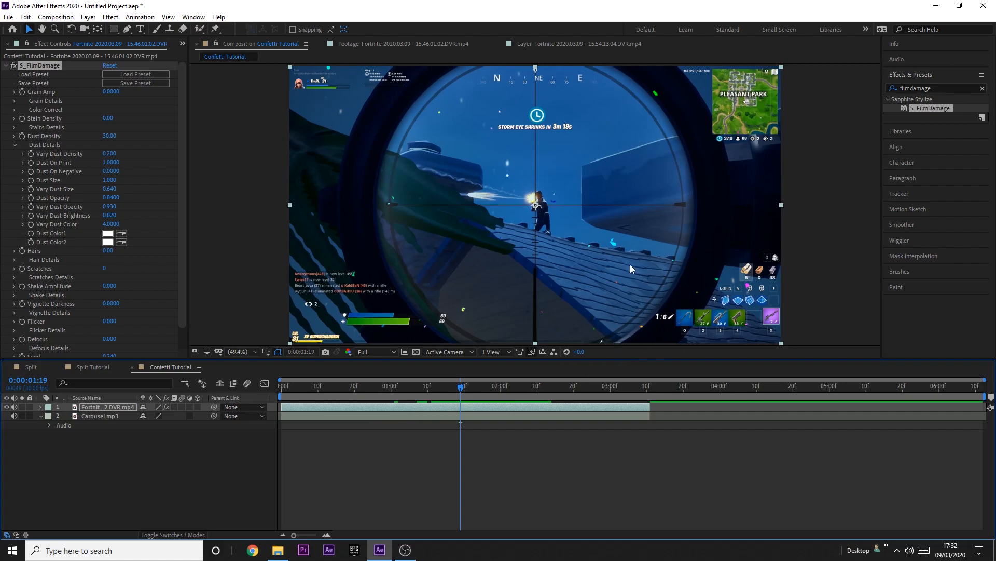
{"action": "key", "text": "Page_Down"}
{"action": "key", "text": "Page_Up"}
{"action": "key", "text": "Page_Down"}
{"action": "key", "text": "Page_Up"}
{"action": "left_click", "coordinate": [23, 135]}
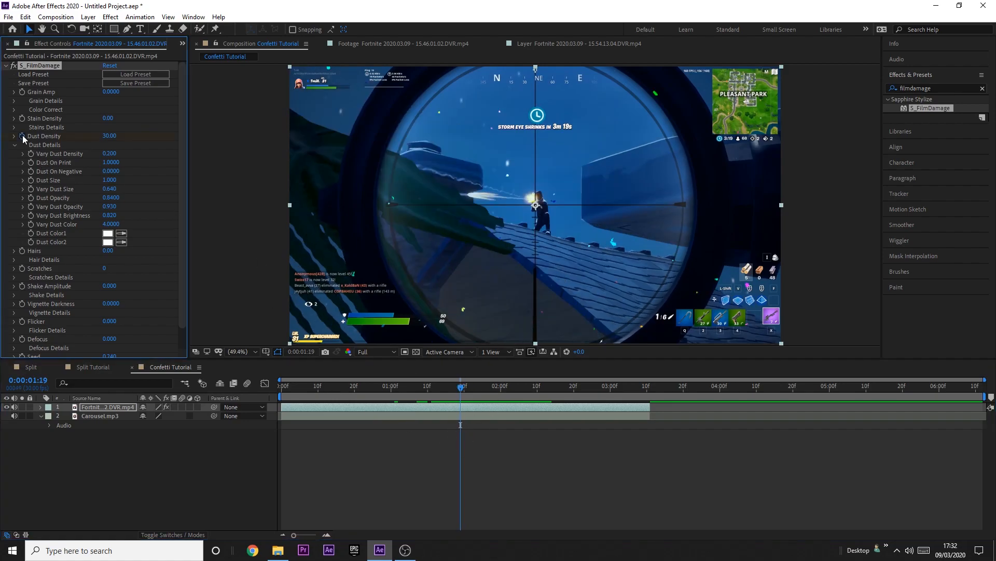
{"action": "left_click_drag", "start_coordinate": [108, 136], "coordinate": [58, 137]}
Reveal the Fortnite clip's keyframes and set Dust Density to 30 at 0:00:01:20.
{"action": "left_click", "coordinate": [105, 407]}
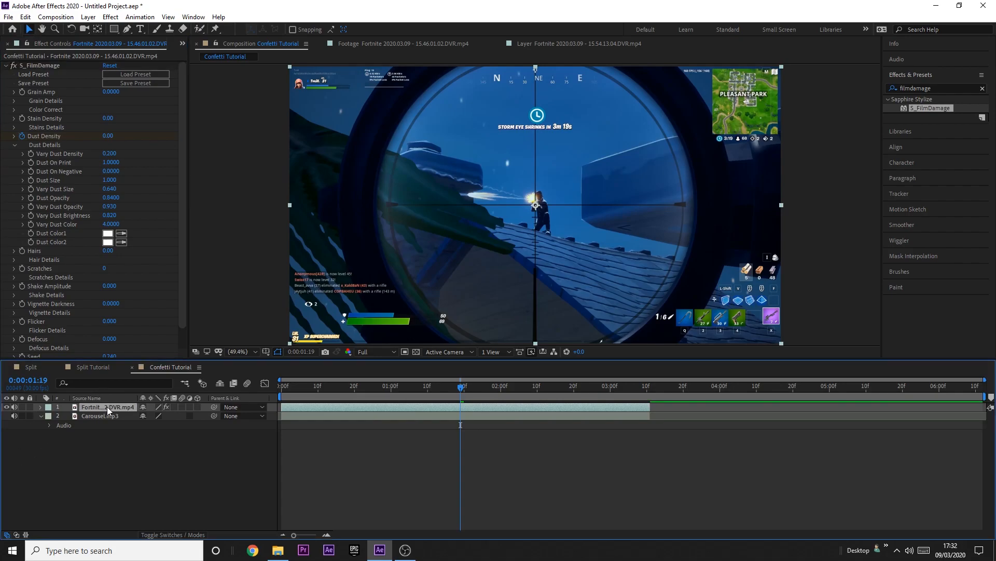
{"action": "key", "text": "u"}
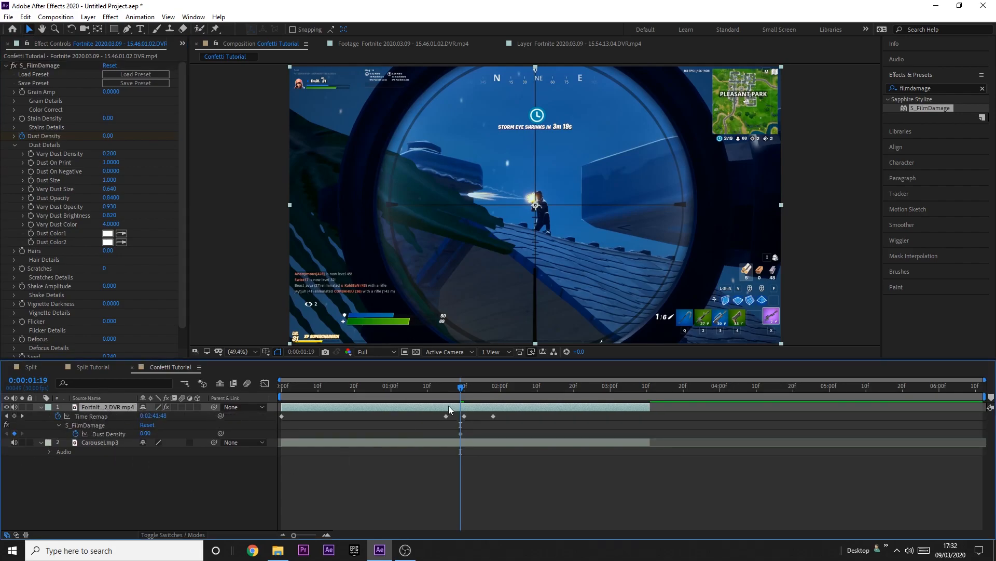
{"action": "key", "text": "Page_Down"}
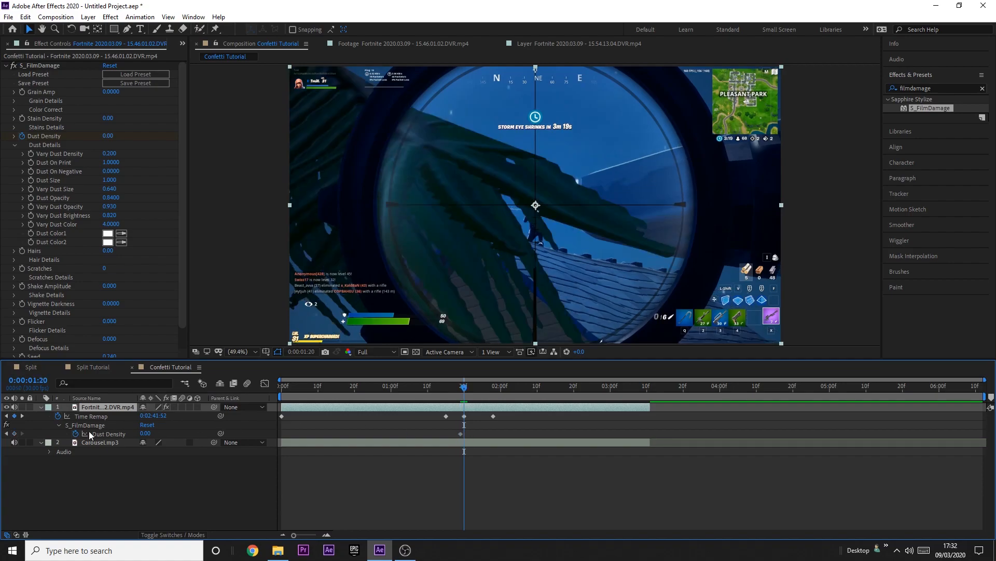
{"action": "mouse_move", "coordinate": [145, 433]}
{"action": "left_mouse_down"}
{"action": "mouse_move", "coordinate": [169, 433]}
{"action": "mouse_move", "coordinate": [156, 433]}
{"action": "left_mouse_up"}
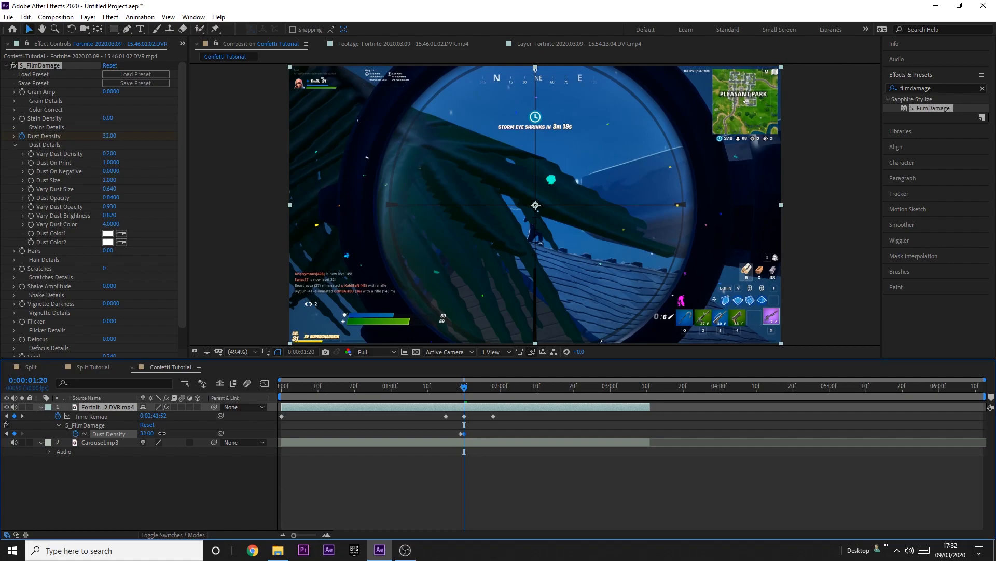
{"action": "left_click_drag", "start_coordinate": [161, 432], "coordinate": [161, 433]}
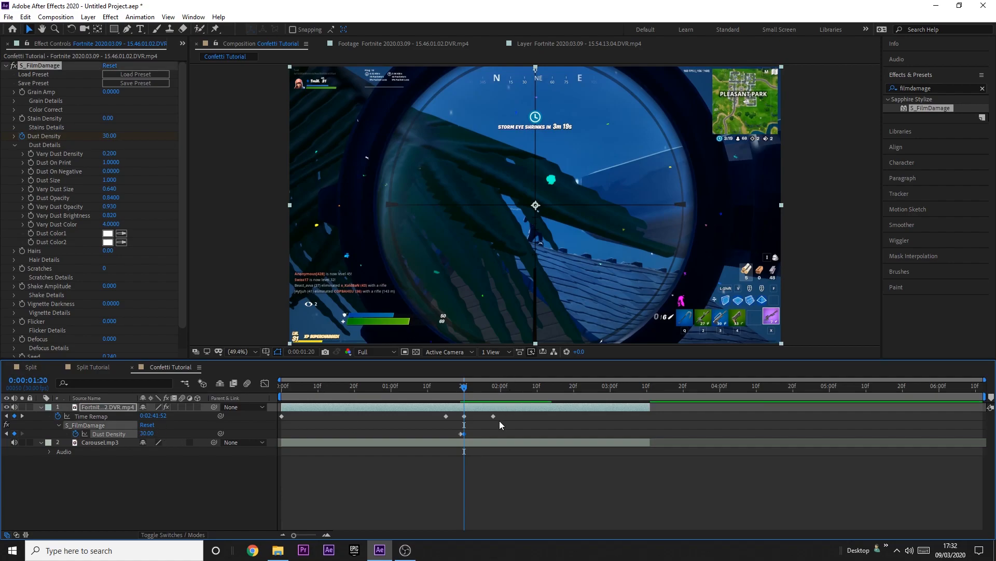
Play the clip, advance to 0:00:02:10 and keyframe Dust Density at 10.
{"action": "key", "text": "space"}
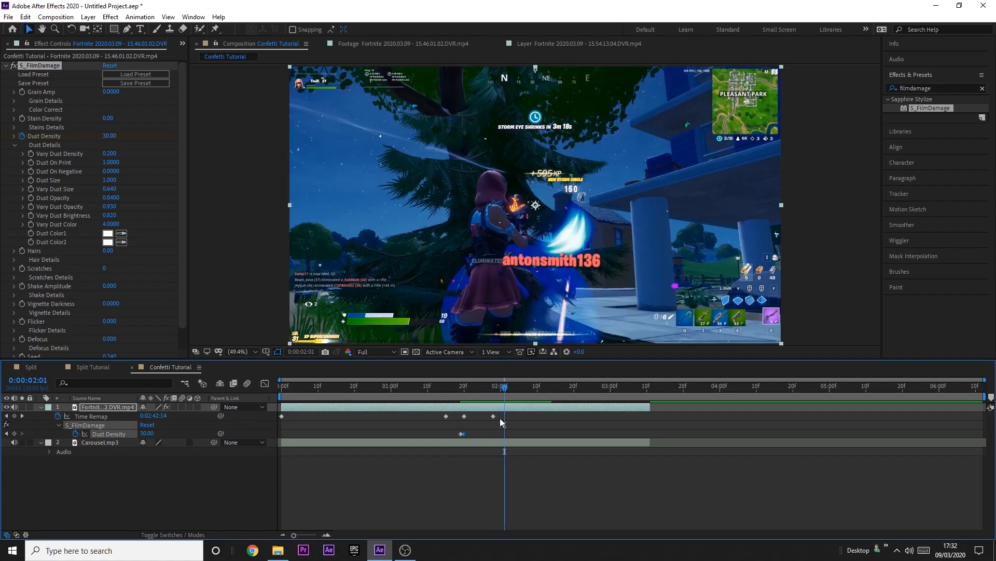
{"action": "key", "text": "Page_Down"}
{"action": "key", "text": "Page_Down"}
{"action": "key", "text": "Page_Down"}
{"action": "key", "text": "Page_Down"}
{"action": "key", "text": "Page_Down"}
{"action": "key", "text": "Page_Down"}
{"action": "key", "text": "Page_Down"}
{"action": "key", "text": "Page_Down"}
{"action": "key", "text": "Page_Down"}
{"action": "left_click_drag", "start_coordinate": [146, 434], "coordinate": [142, 436]}
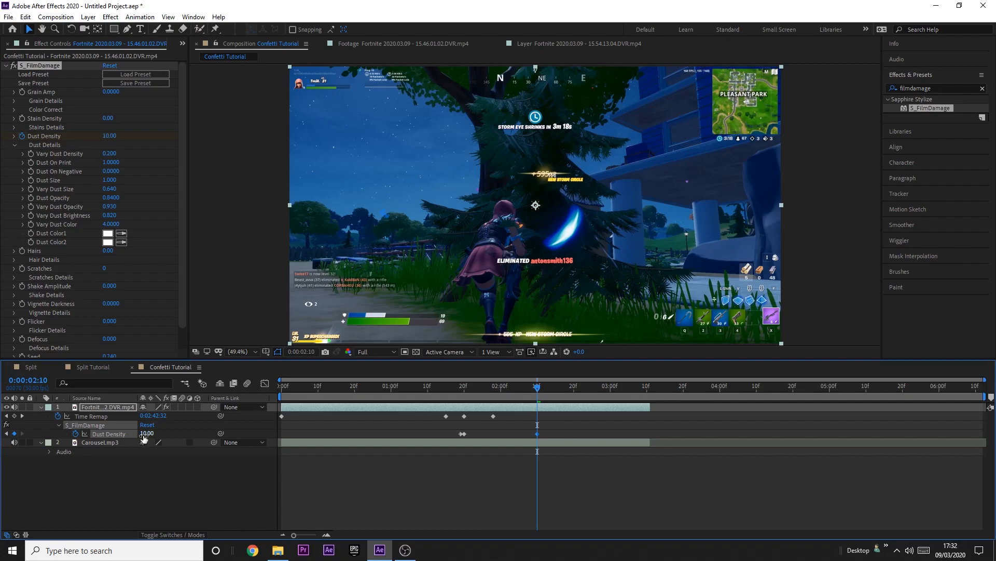
Go through the frames from 0:00:02:10 to the clip's end at 0:00:03:10 to examine the remaining confetti.
{"action": "key", "text": "Page_Down"}
{"action": "key", "text": "Page_Down"}
{"action": "key", "text": "Page_Down"}
{"action": "key", "text": "Page_Down"}
{"action": "key", "text": "Page_Down"}
{"action": "key", "text": "Page_Down"}
{"action": "key", "text": "Page_Down"}
{"action": "key", "text": "Page_Down"}
{"action": "key", "text": "Page_Down"}
{"action": "key", "text": "Page_Down"}
{"action": "key", "text": "Page_Down"}
{"action": "key", "text": "Page_Down"}
{"action": "key", "text": "Page_Down"}
{"action": "key", "text": "Page_Down"}
{"action": "key", "text": "Page_Down"}
{"action": "key", "text": "Page_Down"}
{"action": "key", "text": "Page_Down"}
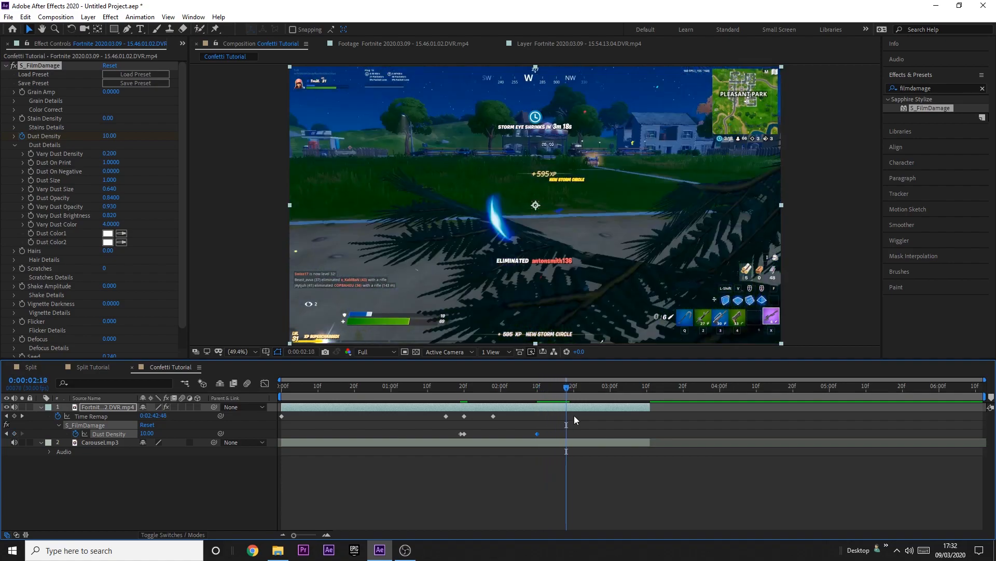
{"action": "key", "text": "Page_Down"}
{"action": "key", "text": "Page_Down"}
{"action": "key", "text": "Page_Down"}
{"action": "key", "text": "Page_Down"}
{"action": "key", "text": "Page_Down"}
{"action": "key", "text": "Page_Down"}
{"action": "key", "text": "Page_Down"}
{"action": "key", "text": "Page_Down"}
{"action": "key", "text": "Page_Down"}
{"action": "key", "text": "Page_Down"}
{"action": "key", "text": "Page_Down"}
{"action": "key", "text": "Page_Down"}
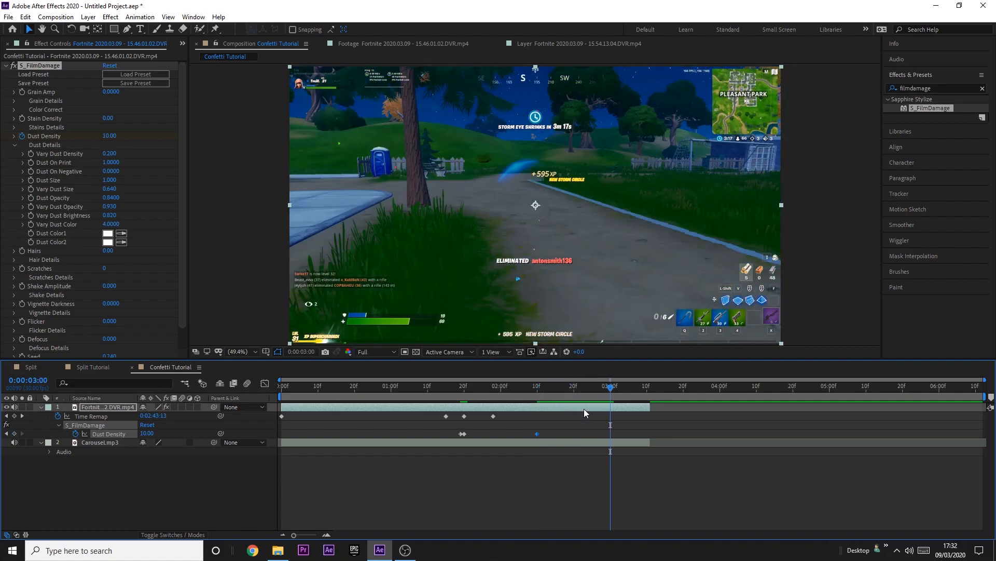
{"action": "key", "text": "Page_Down"}
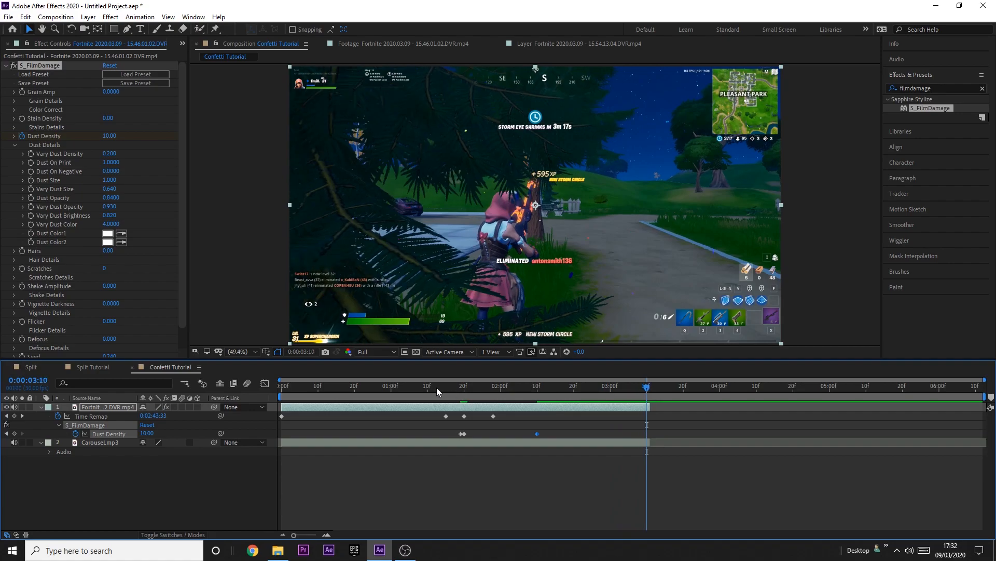
Preview the confetti from 0:00:00:23 and set the Dust Density keyframe at 0:00:01:20 to 40.
{"action": "left_click_drag", "start_coordinate": [431, 392], "coordinate": [378, 394]}
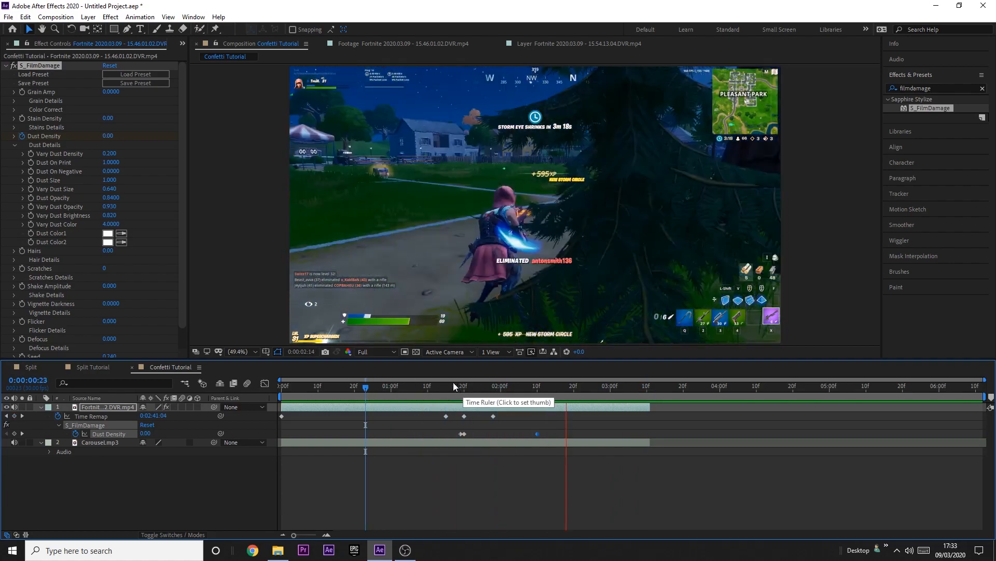
{"action": "left_click_drag", "start_coordinate": [430, 395], "coordinate": [463, 394]}
Search the effects for "glow" and apply S_Glow to the Fortnite clip.
{"action": "left_click", "coordinate": [979, 96]}
{"action": "left_click", "coordinate": [982, 89]}
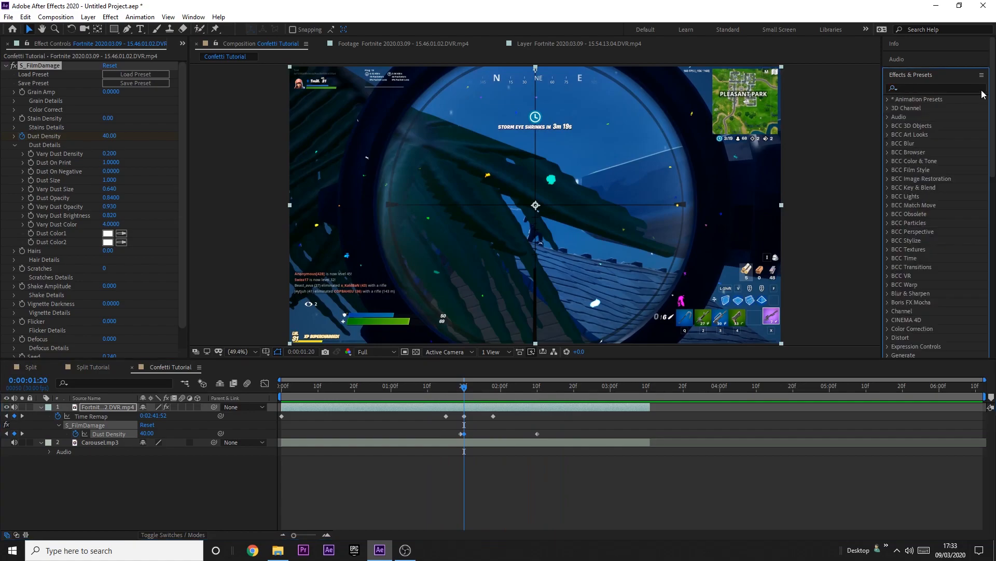
{"action": "left_click", "coordinate": [940, 90]}
{"action": "type", "text": "glow"}
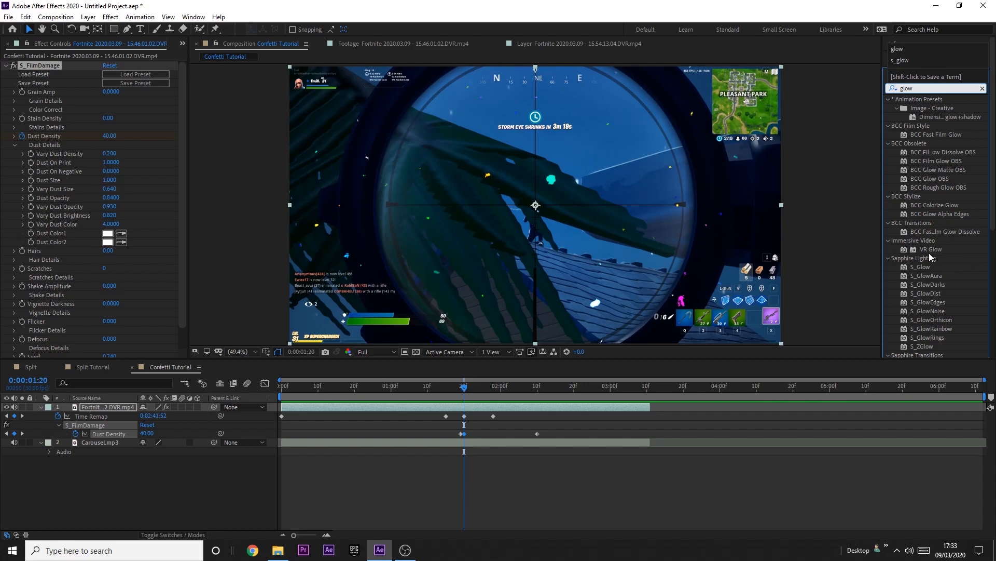
{"action": "scroll", "coordinate": [932, 289], "scroll_direction": "down", "scroll_amount": 3}
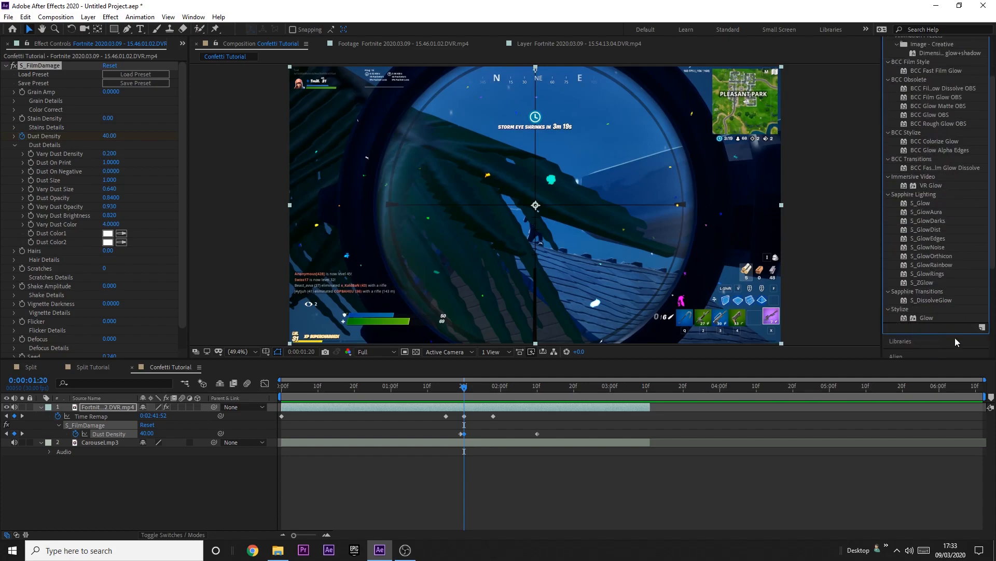
{"action": "left_click", "coordinate": [932, 315]}
{"action": "left_click_drag", "start_coordinate": [922, 203], "coordinate": [462, 404]}
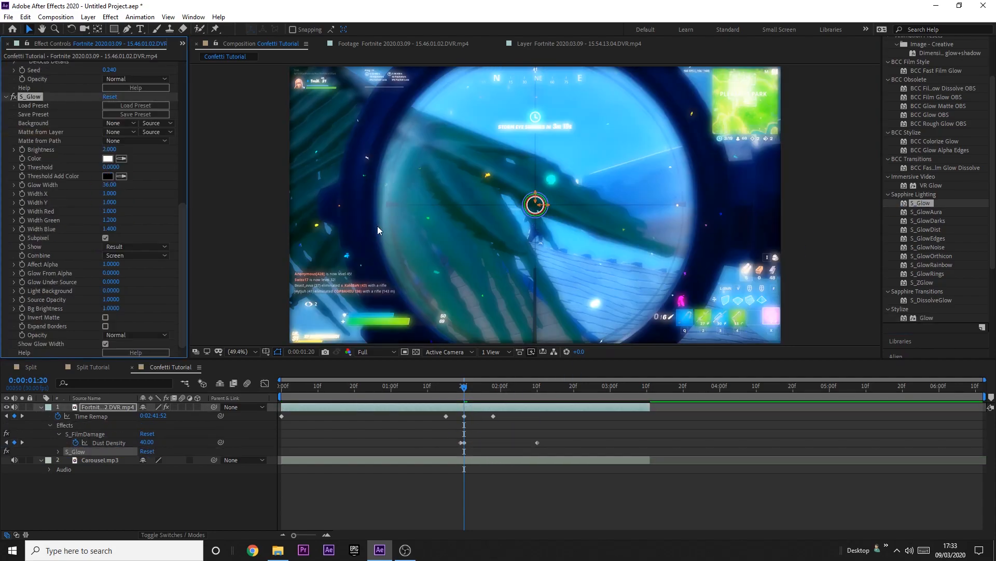
Set S_Glow's Brightness to 0 and keyframe that value at 0:00:01:20 and 0:00:01:19.
{"action": "left_click_drag", "start_coordinate": [109, 150], "coordinate": [1, 160]}
{"action": "left_click", "coordinate": [40, 407]}
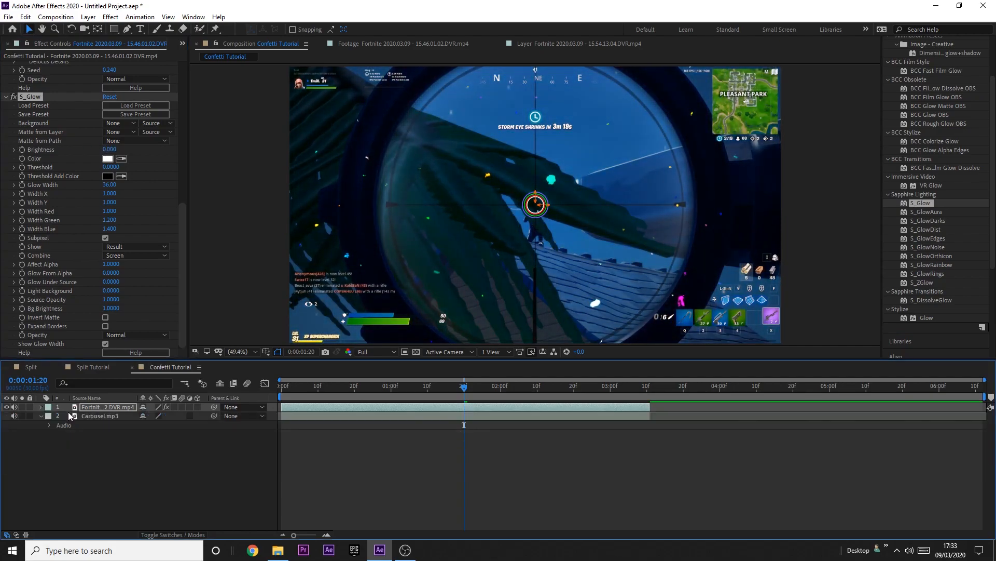
{"action": "left_click", "coordinate": [22, 149]}
{"action": "left_click", "coordinate": [103, 406]}
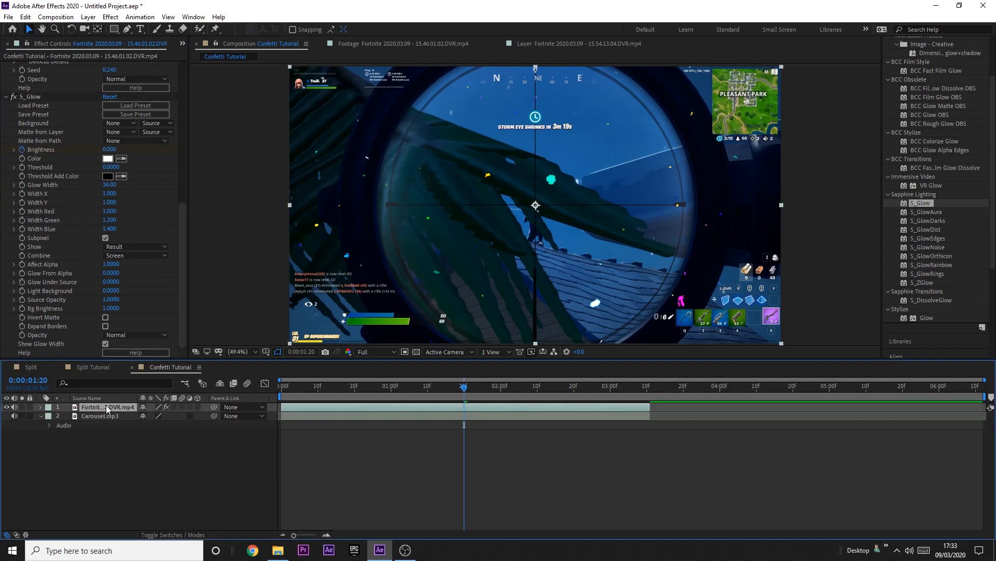
{"action": "key", "text": "u"}
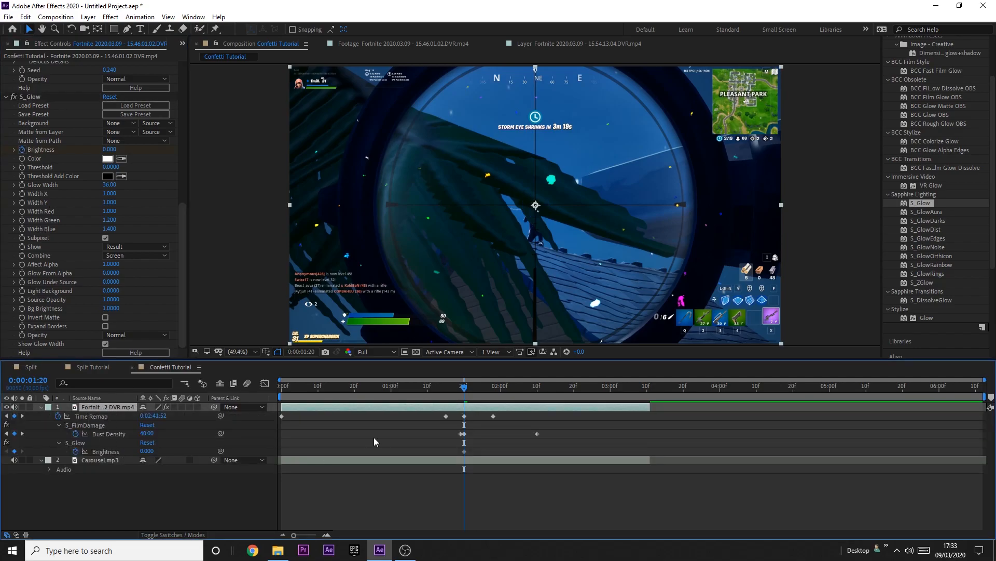
{"action": "key", "text": "Page_Up"}
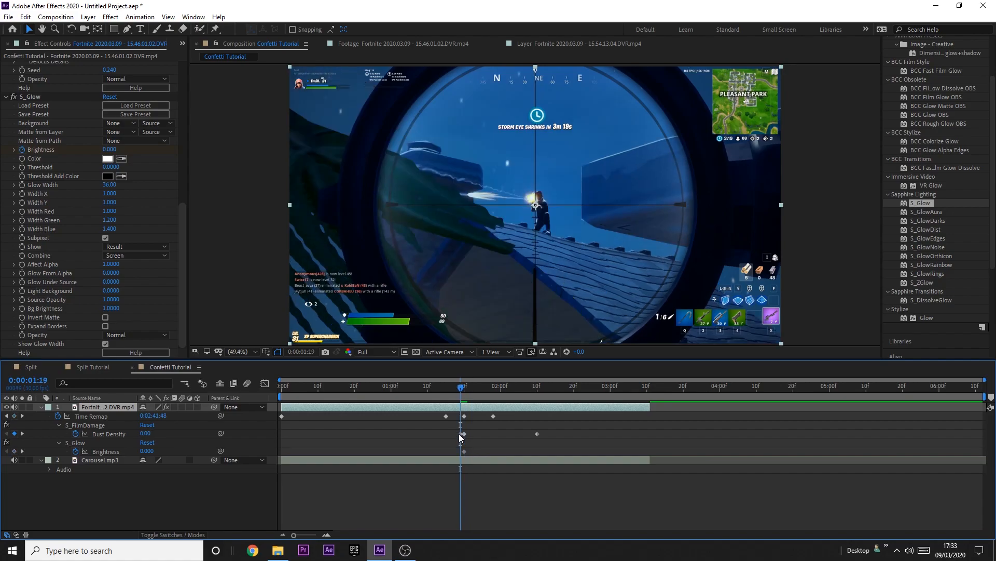
{"action": "left_click", "coordinate": [14, 451]}
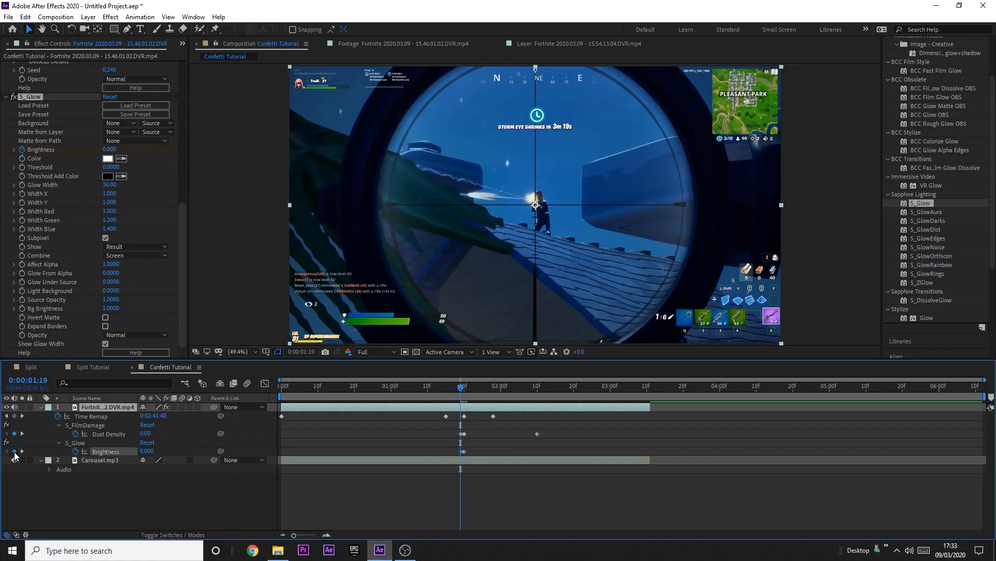
Set the S_Glow Brightness keyframe at 0:00:01:20 to 0.590.
{"action": "key", "text": "Page_Down"}
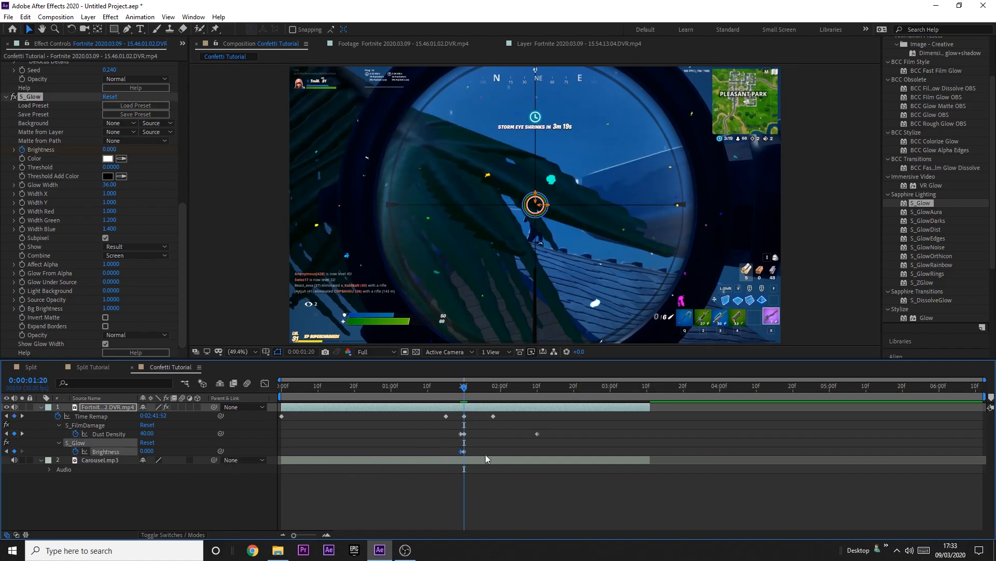
{"action": "left_click_drag", "start_coordinate": [146, 449], "coordinate": [184, 450]}
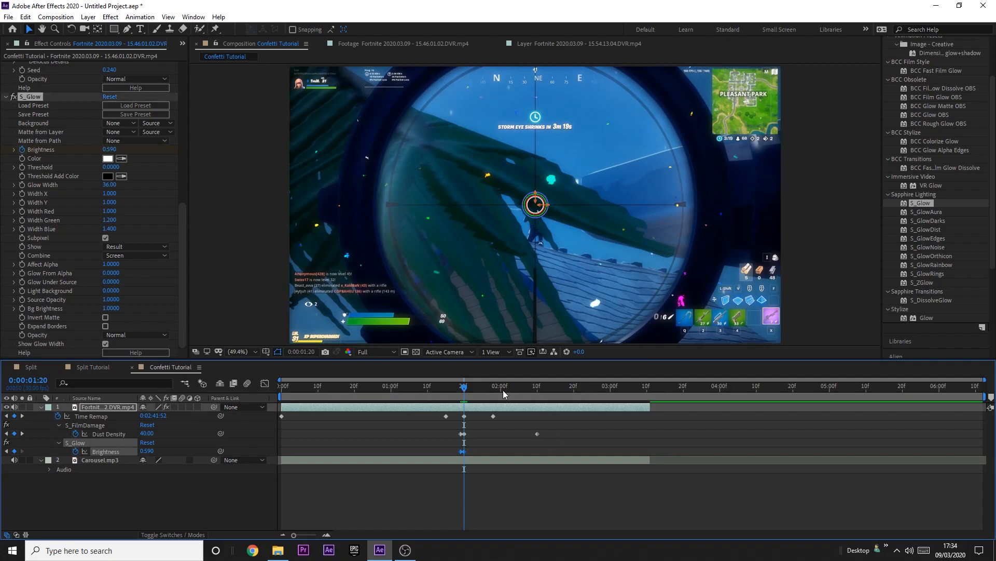
Keyframe a lower S_Glow Brightness at 0:00:02:01 and preview the glow's fade-out.
{"action": "left_click_drag", "start_coordinate": [467, 388], "coordinate": [487, 390]}
{"action": "left_click_drag", "start_coordinate": [148, 450], "coordinate": [133, 454]}
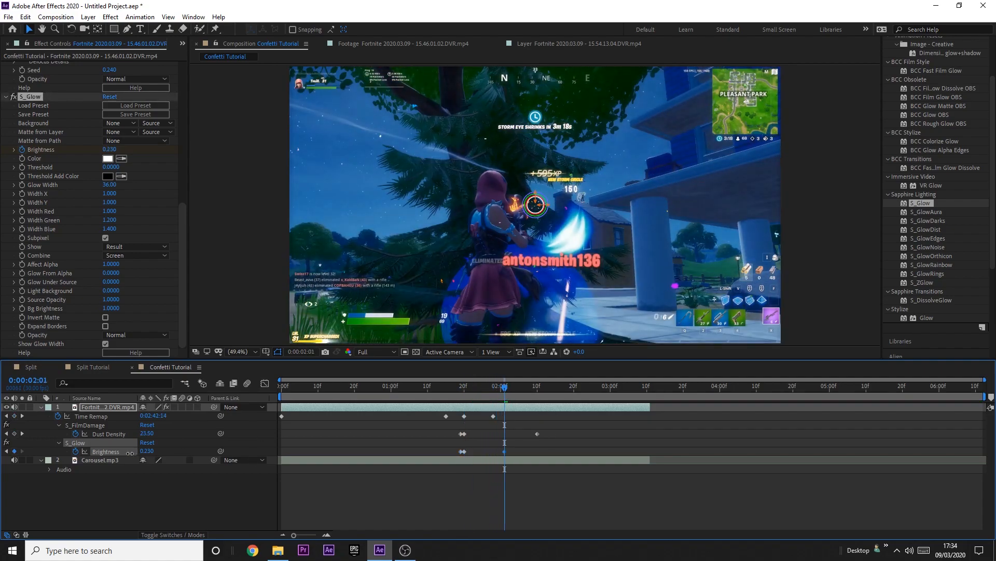
{"action": "left_click_drag", "start_coordinate": [507, 396], "coordinate": [431, 396]}
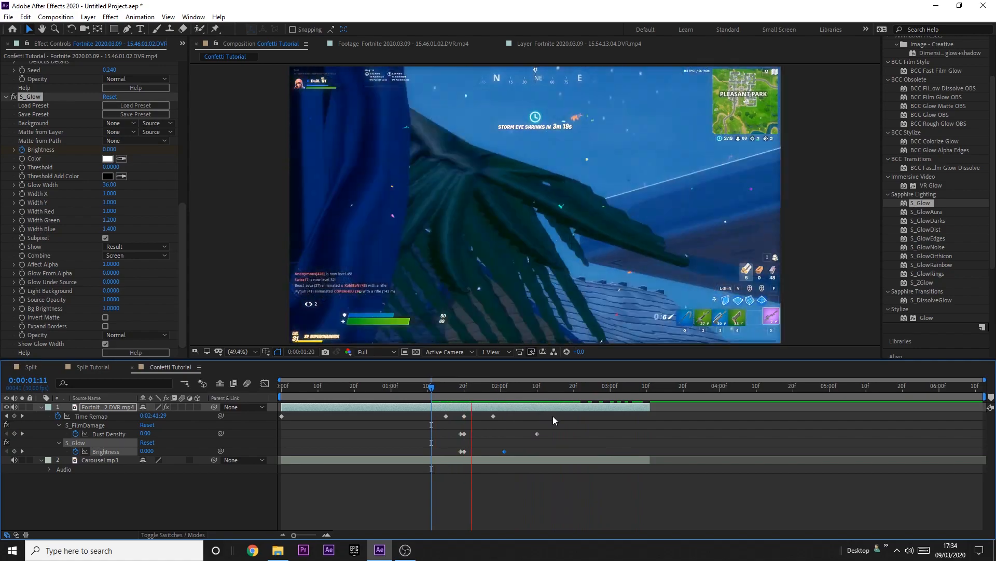
{"action": "left_click", "coordinate": [386, 390]}
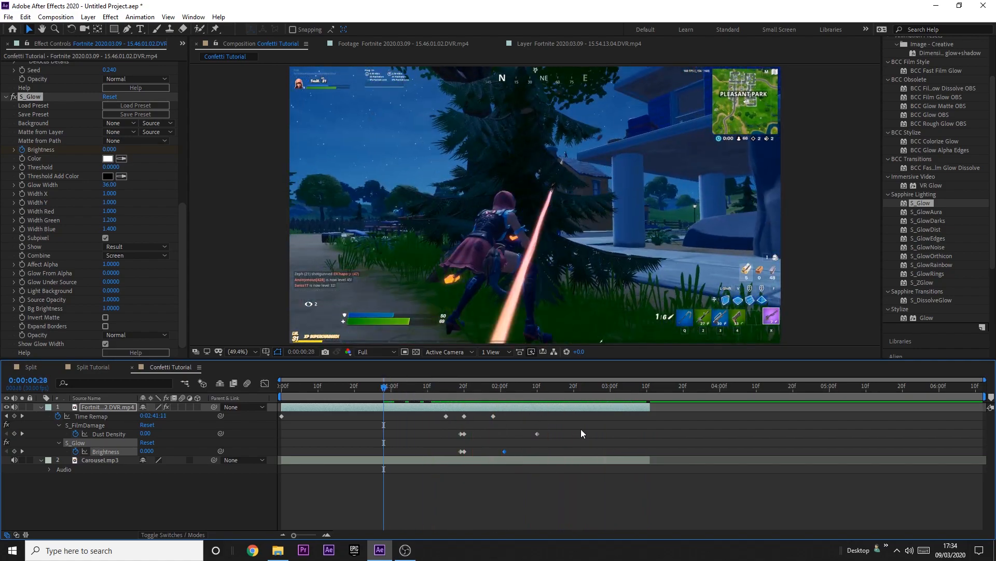
{"action": "key", "text": "space"}
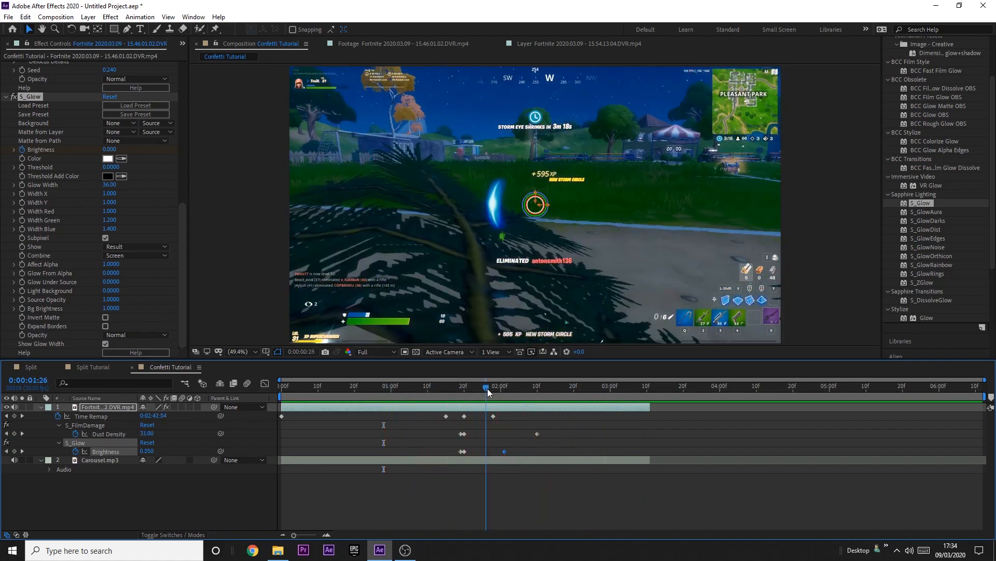
Move the last S_Glow Brightness keyframe in line with the last Dust Density keyframe and preview the slower fade.
{"action": "left_click_drag", "start_coordinate": [505, 451], "coordinate": [537, 451]}
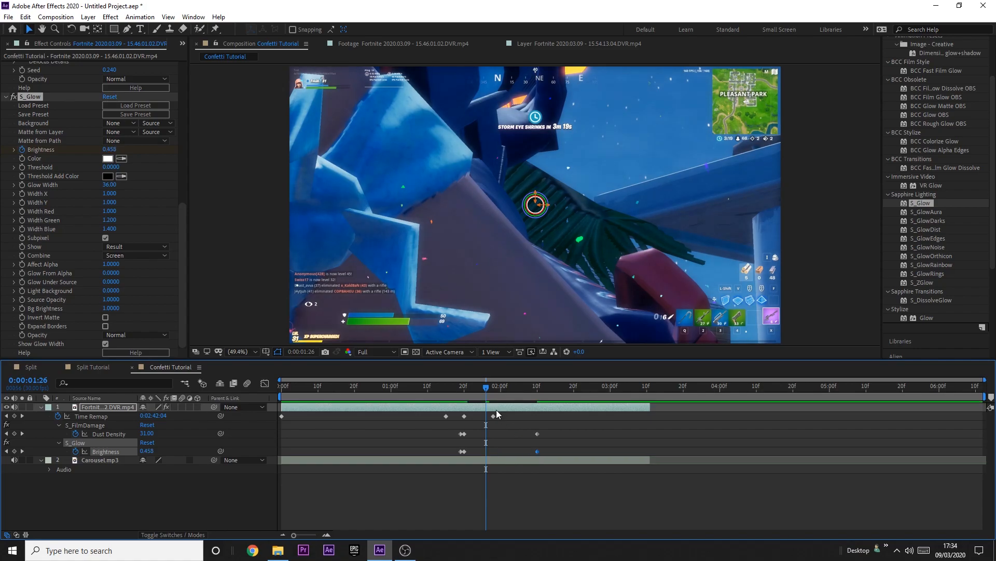
{"action": "left_click", "coordinate": [414, 385]}
{"action": "key", "text": "space"}
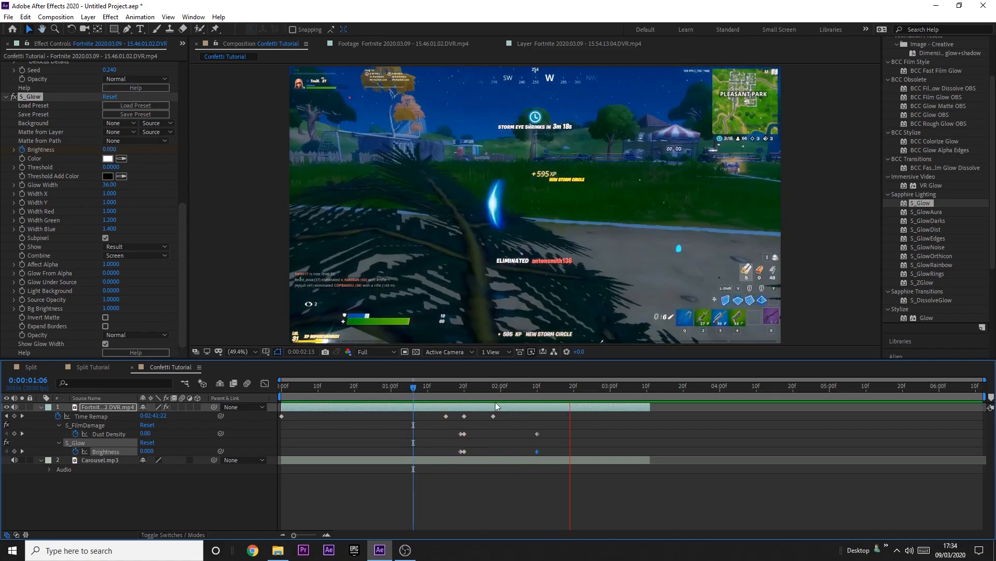
Keyframe the Fortnite clip's Scale at 0:00:01:20 and set it to 110%.
{"action": "left_click_drag", "start_coordinate": [444, 389], "coordinate": [465, 396]}
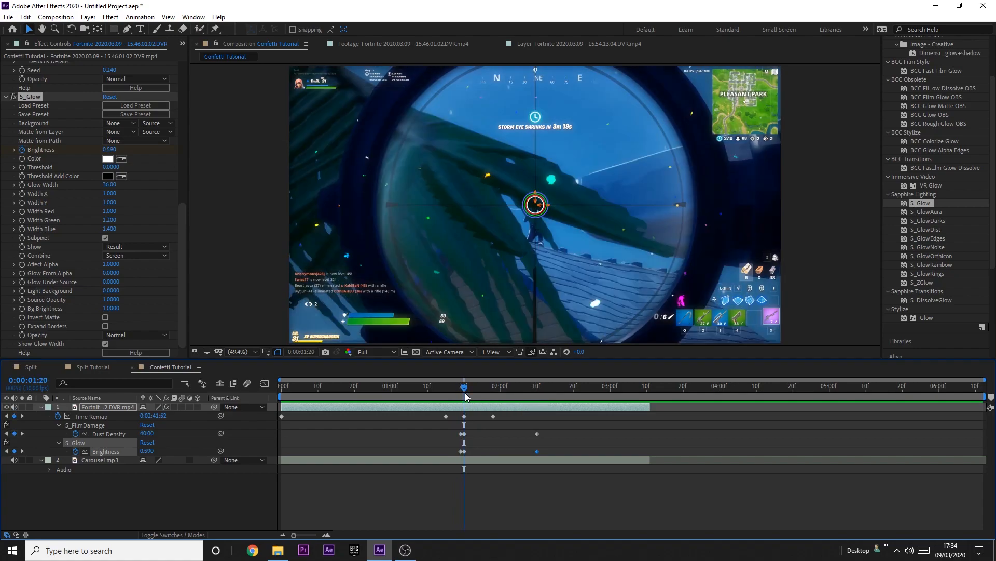
{"action": "key", "text": "Page_Up"}
{"action": "key", "text": "Page_Down"}
{"action": "key", "text": "Page_Up"}
{"action": "key", "text": "Page_Down"}
{"action": "left_click", "coordinate": [41, 407]}
{"action": "left_click", "coordinate": [90, 409]}
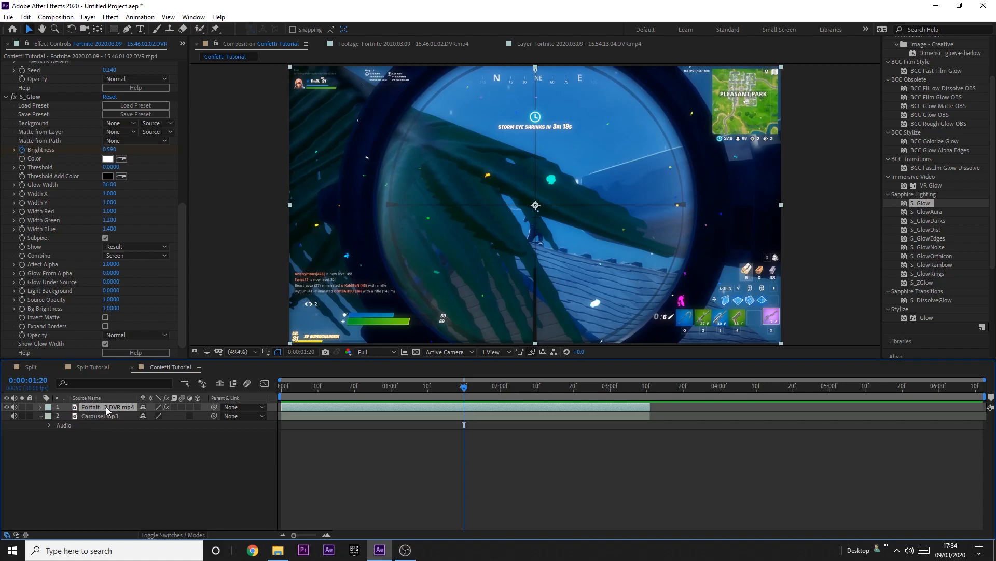
{"action": "key", "text": "s"}
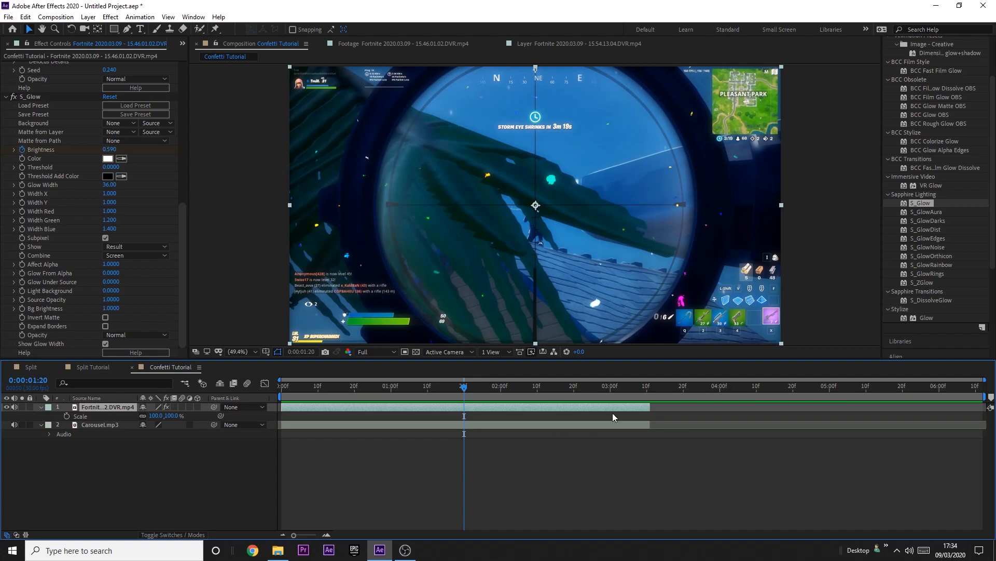
{"action": "key", "text": "Page_Up"}
{"action": "key", "text": "Page_Down"}
{"action": "left_click", "coordinate": [68, 415]}
{"action": "left_click", "coordinate": [155, 415]}
{"action": "key", "text": "Return"}
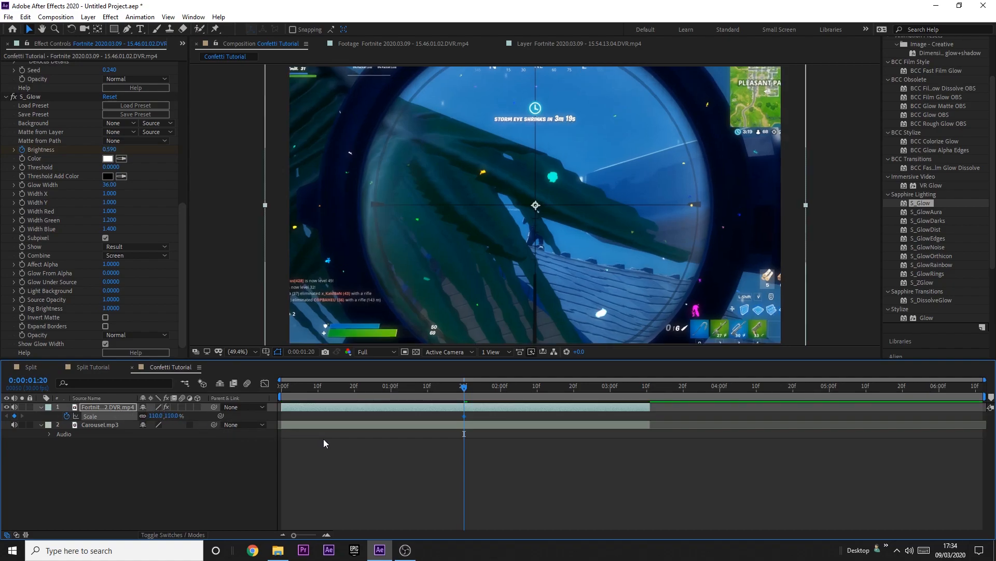
Add a Scale keyframe of 100% to the Fortnite clip four frames earlier, at 0:00:01:16.
{"action": "key", "text": "Page_Up"}
{"action": "key", "text": "Page_Up"}
{"action": "key", "text": "Page_Up"}
{"action": "key", "text": "Page_Up"}
{"action": "left_click", "coordinate": [155, 416]}
{"action": "type", "text": "100"}
{"action": "key", "text": "Return"}
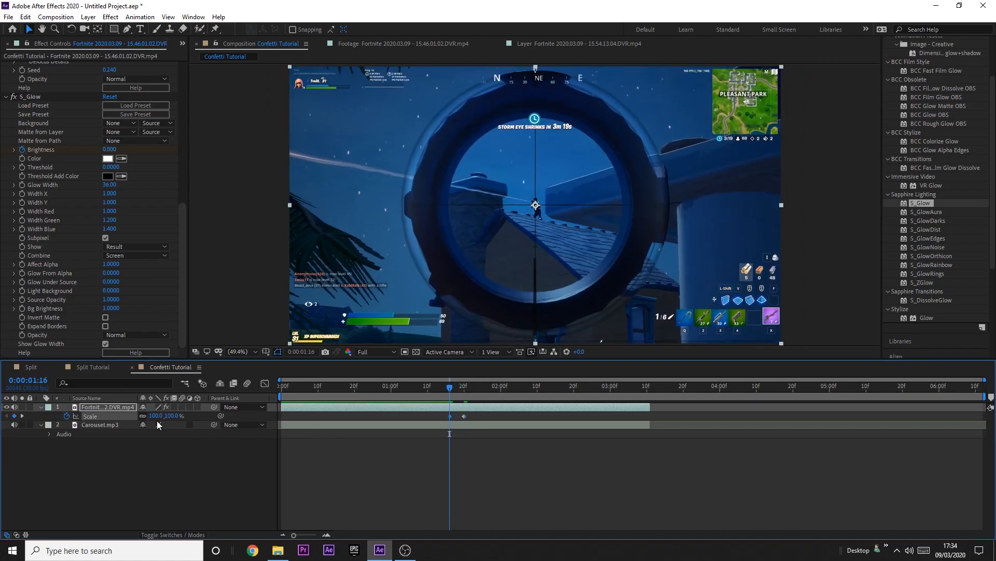
Add a Scale keyframe of 100% at the end of the Fortnite clip, at 0:00:03:11.
{"action": "left_click_drag", "start_coordinate": [446, 390], "coordinate": [648, 398]}
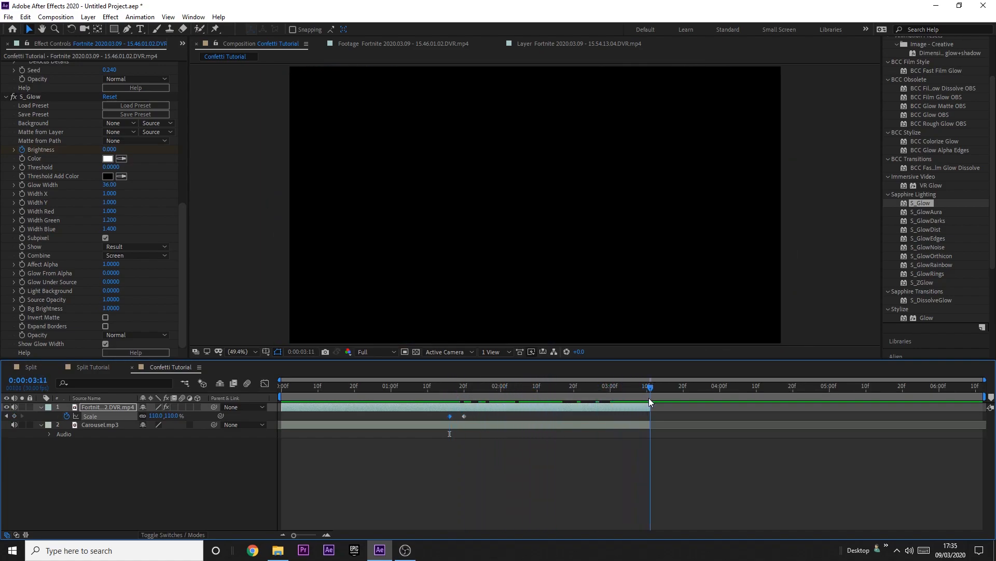
{"action": "left_click", "coordinate": [154, 416]}
{"action": "type", "text": "100"}
{"action": "key", "text": "Return"}
{"action": "left_click_drag", "start_coordinate": [485, 386], "coordinate": [373, 381]}
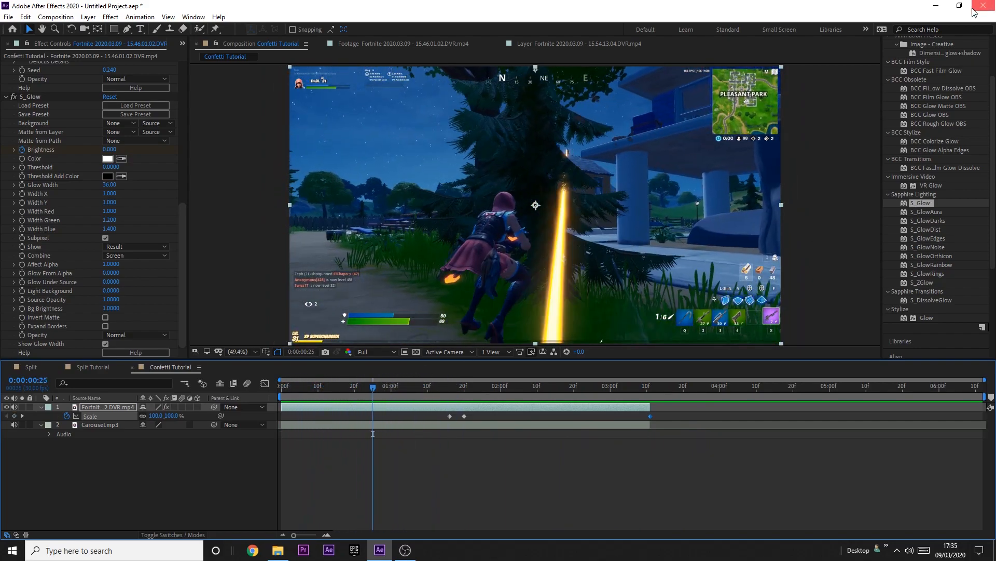
Search the effects for "monochrome" and apply S_Monochrome to the Fortnite clip.
{"action": "scroll", "coordinate": [923, 124], "scroll_direction": "up", "scroll_amount": 3}
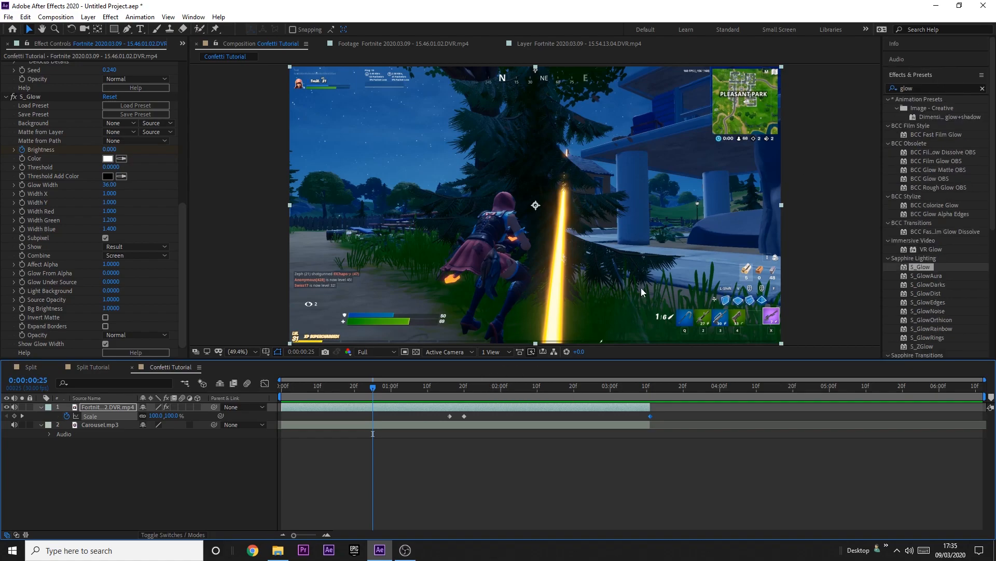
{"action": "left_click", "coordinate": [983, 88]}
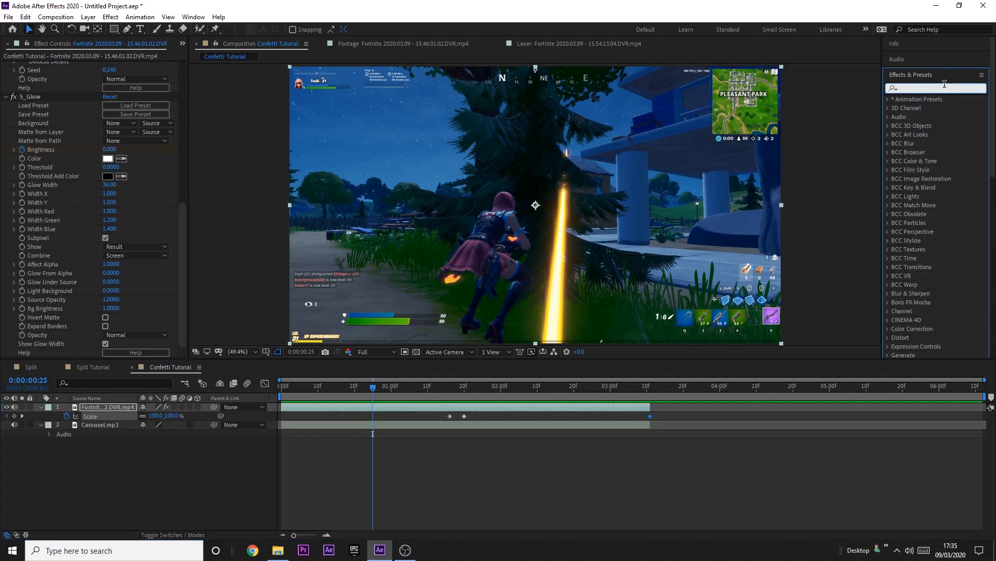
{"action": "left_click", "coordinate": [945, 87]}
{"action": "type", "text": "monochrome"}
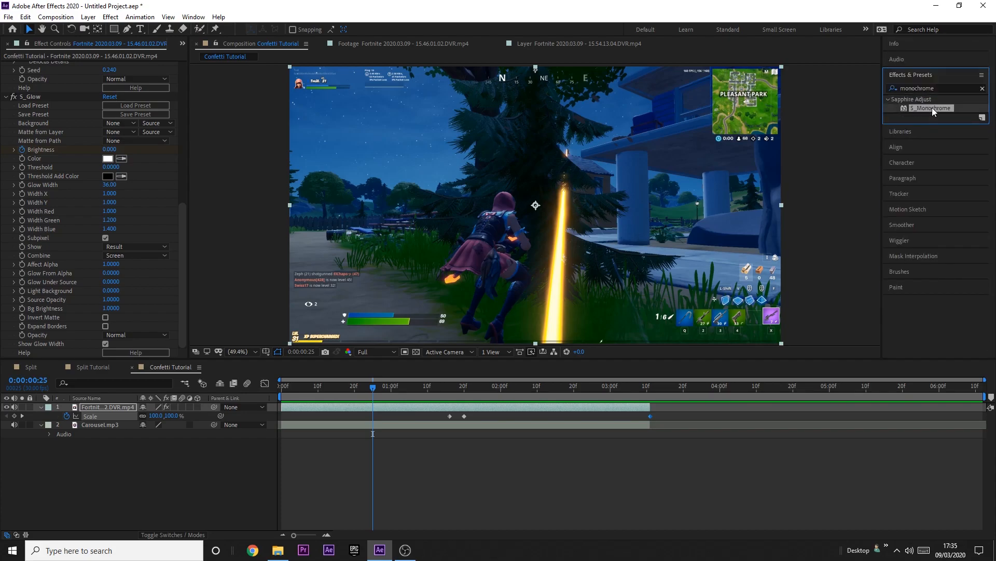
{"action": "left_click_drag", "start_coordinate": [932, 107], "coordinate": [407, 405]}
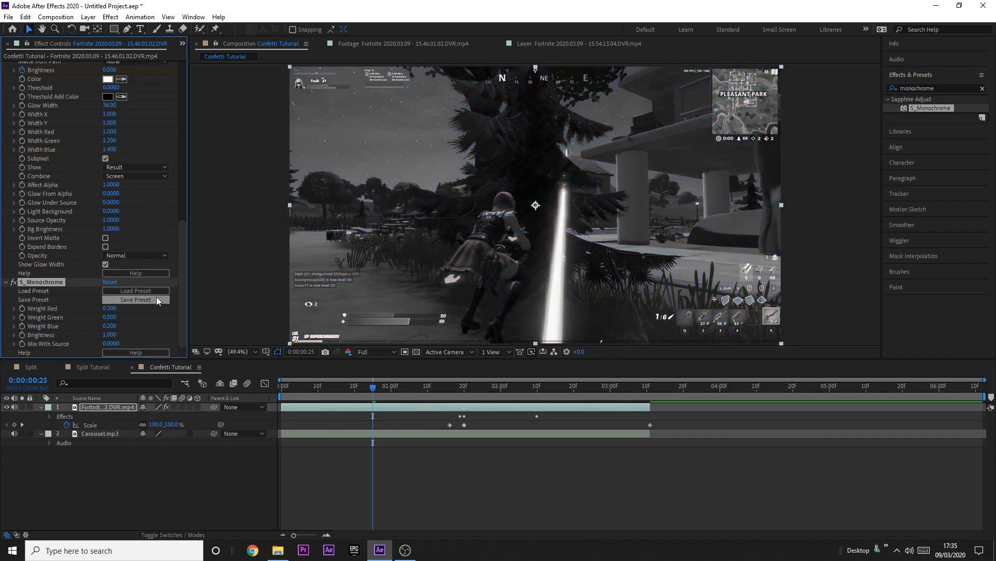
Set S_Monochrome's Mix With Source to 1 and preview the composition from the start.
{"action": "left_click", "coordinate": [115, 344]}
{"action": "type", "text": "1"}
{"action": "key", "text": "Return"}
{"action": "left_click_drag", "start_coordinate": [372, 391], "coordinate": [258, 393]}
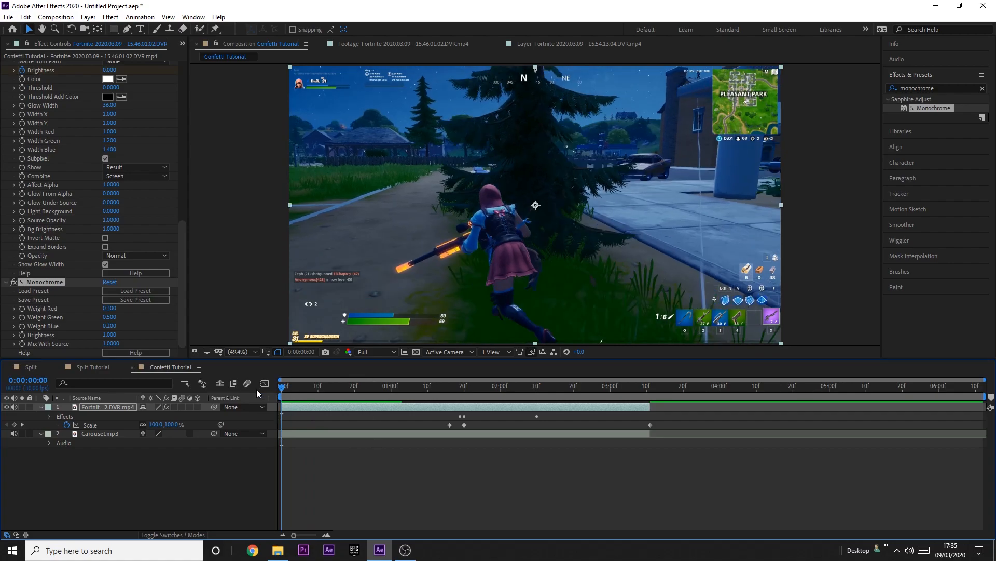
{"action": "key", "text": "space"}
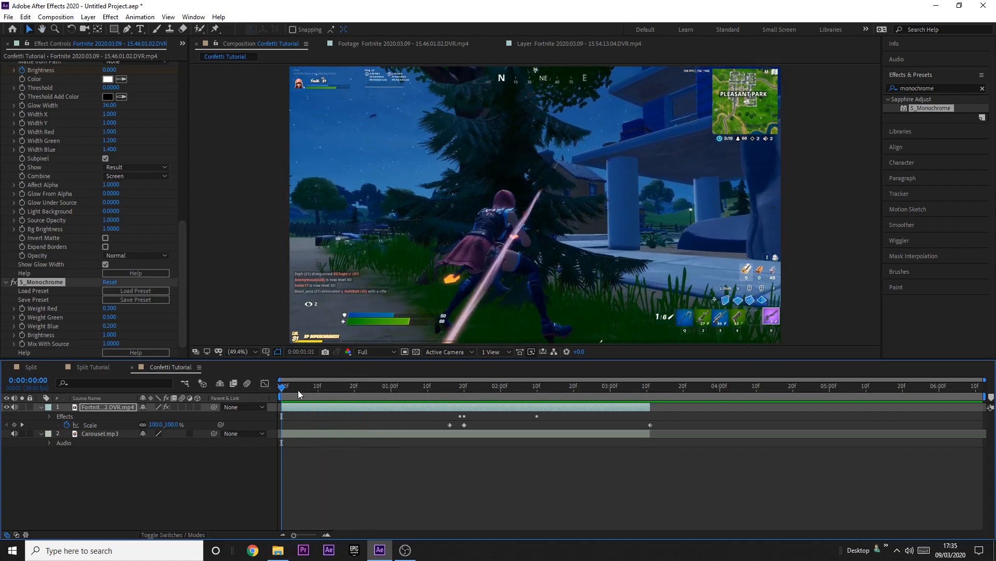
Find the early beat in the preview and place a composition marker at 0:00:00:08.
{"action": "left_click", "coordinate": [303, 389]}
{"action": "mouse_move", "coordinate": [303, 388]}
{"action": "left_mouse_down"}
{"action": "mouse_move", "coordinate": [284, 391]}
{"action": "mouse_move", "coordinate": [307, 387]}
{"action": "left_mouse_up"}
{"action": "key", "text": "space"}
{"action": "left_click", "coordinate": [304, 387]}
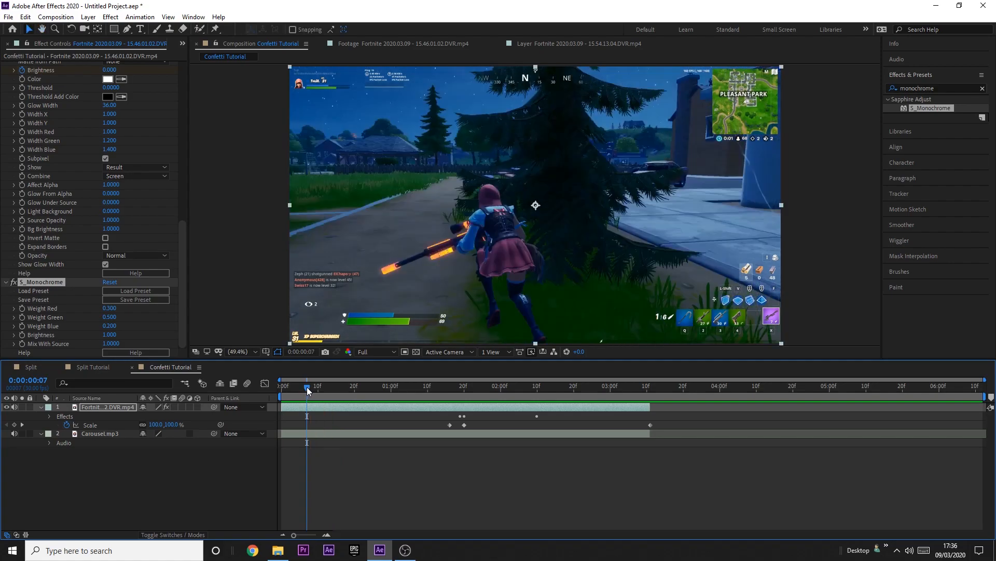
{"action": "left_click_drag", "start_coordinate": [991, 399], "coordinate": [325, 422]}
Keyframe S_Monochrome's Mix With Source at 0:00:00:08 and show all keyframed properties of the Fortnite clip.
{"action": "left_click", "coordinate": [310, 385]}
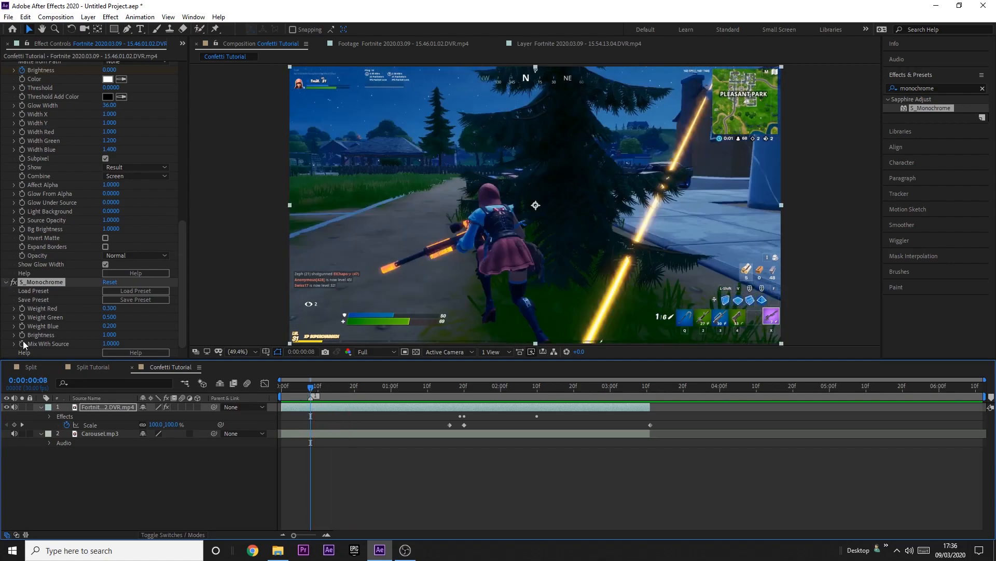
{"action": "left_click", "coordinate": [22, 343]}
{"action": "left_click", "coordinate": [100, 405]}
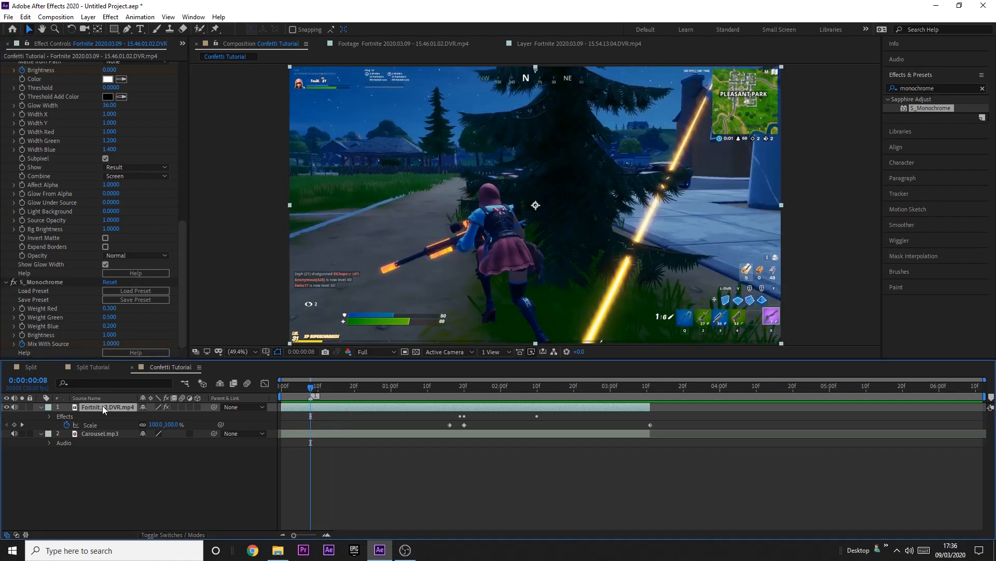
{"action": "key", "text": "u"}
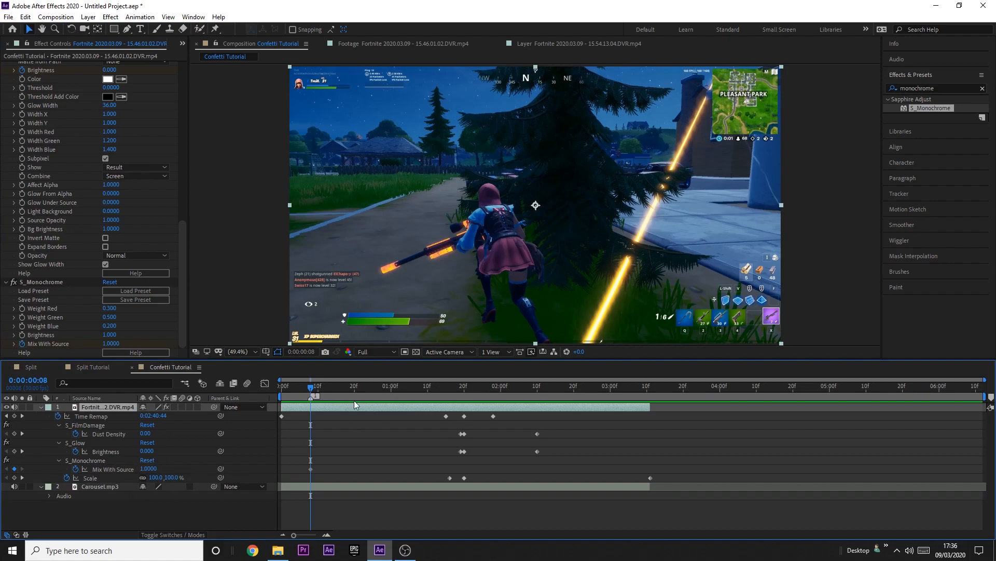
Keyframe S_Monochrome's Mix With Source at 0.2200 at 0:00:01:19 and at 1.0000 at 0:00:01:20.
{"action": "left_click_drag", "start_coordinate": [311, 387], "coordinate": [460, 396]}
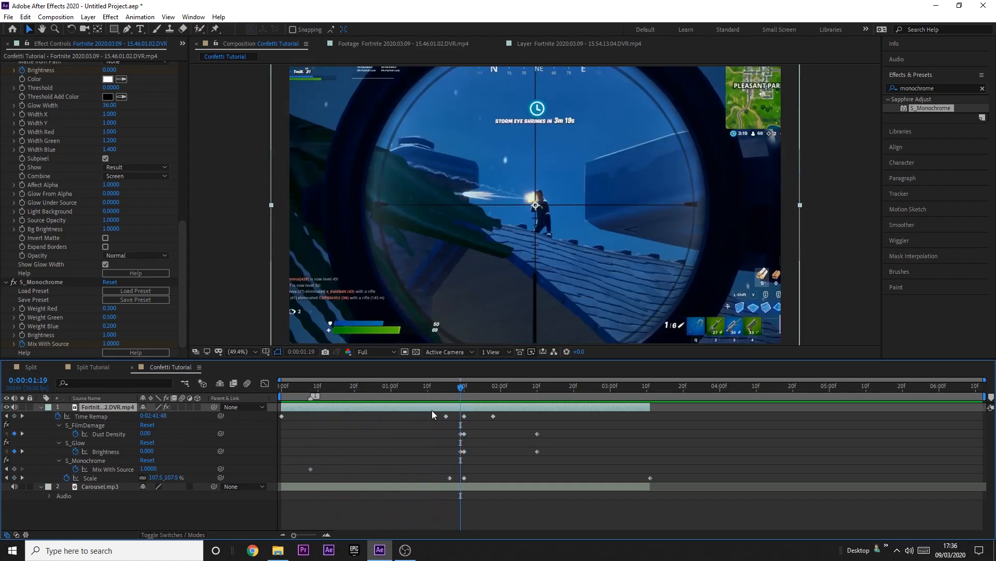
{"action": "left_click_drag", "start_coordinate": [151, 468], "coordinate": [136, 469]}
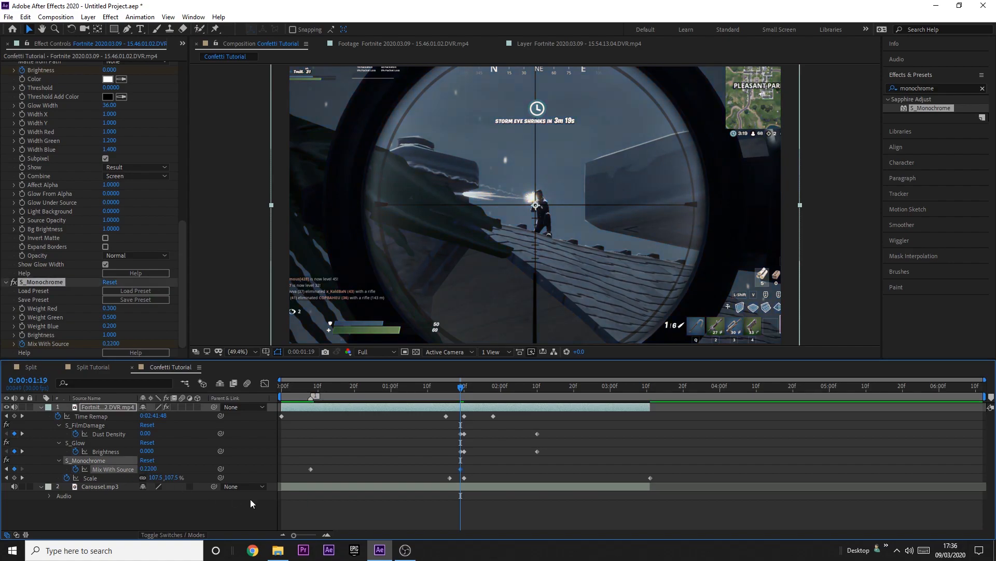
{"action": "key", "text": "Page_Down"}
{"action": "left_click_drag", "start_coordinate": [140, 469], "coordinate": [253, 471]}
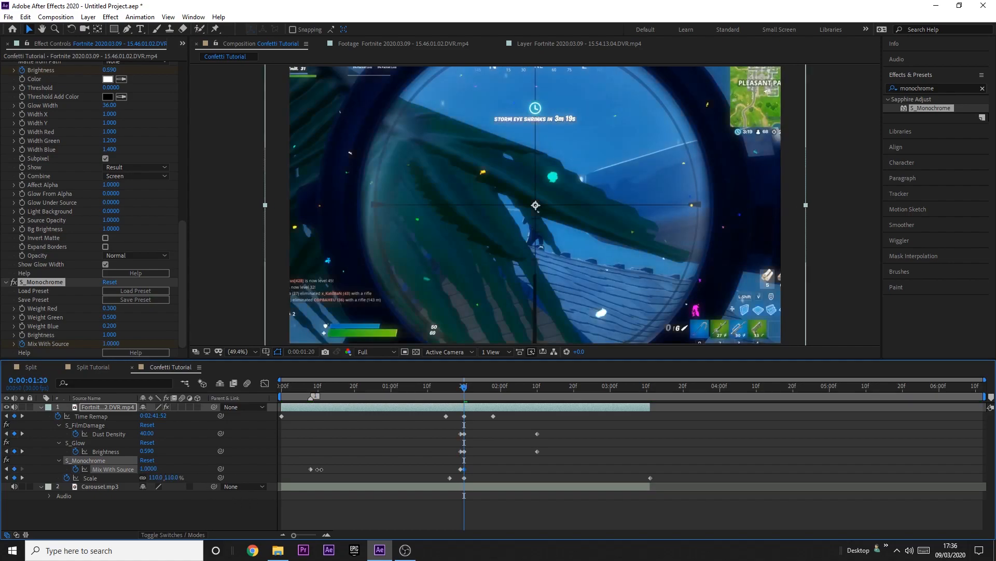
{"action": "left_click_drag", "start_coordinate": [410, 388], "coordinate": [284, 390]}
{"action": "key", "text": "space"}
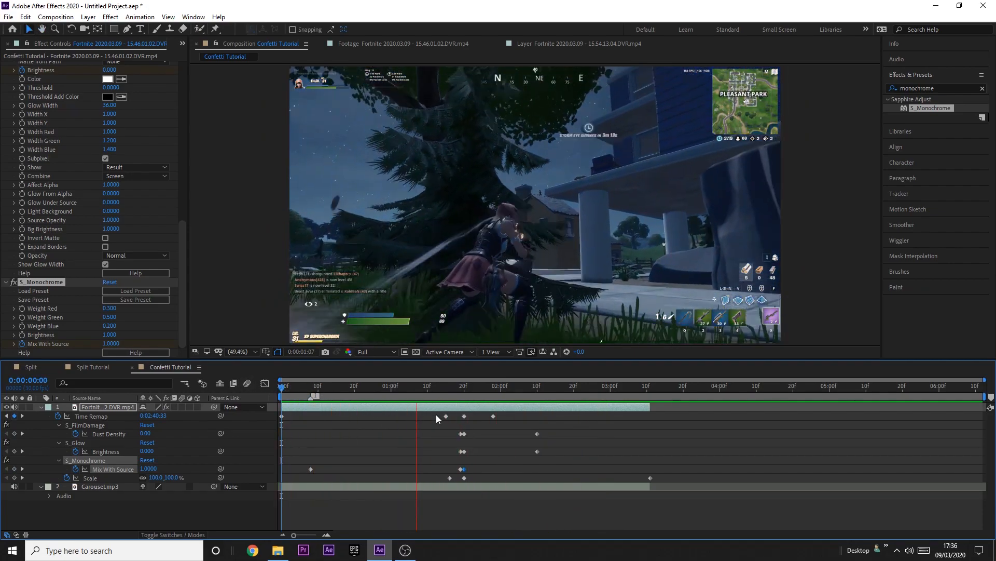
Expand the Fortnite clip's Transform properties and keyframe its Opacity of 100% at 0:00:00:00.
{"action": "left_click", "coordinate": [311, 387]}
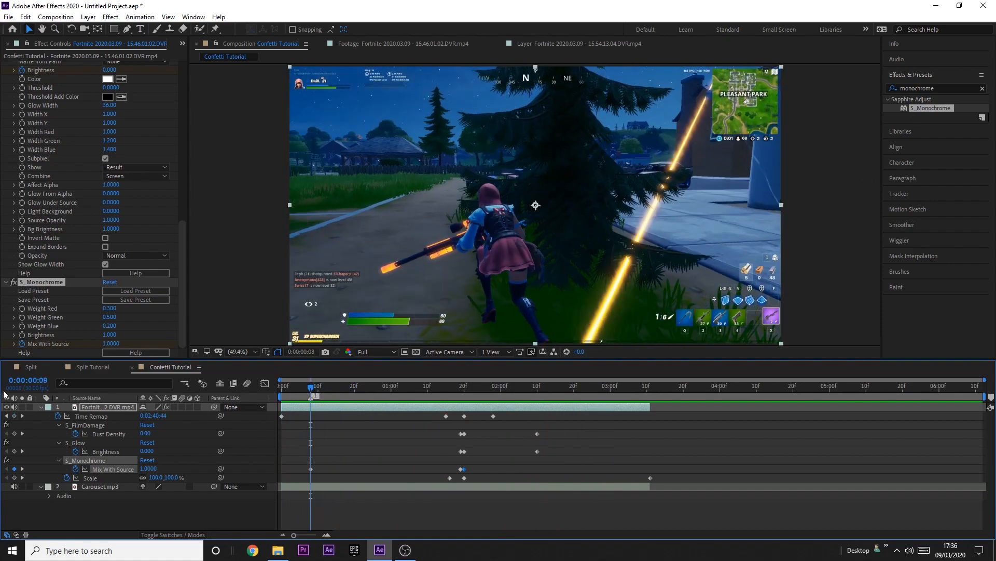
{"action": "left_click", "coordinate": [40, 407]}
{"action": "left_click", "coordinate": [100, 445]}
{"action": "left_click", "coordinate": [104, 407]}
{"action": "key", "text": "o"}
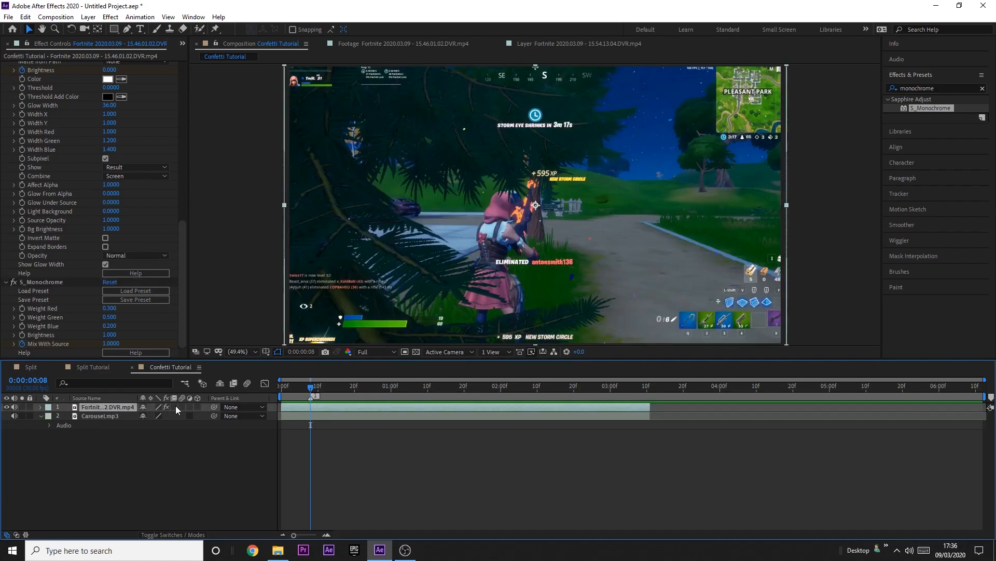
{"action": "left_click_drag", "start_coordinate": [532, 394], "coordinate": [348, 390]}
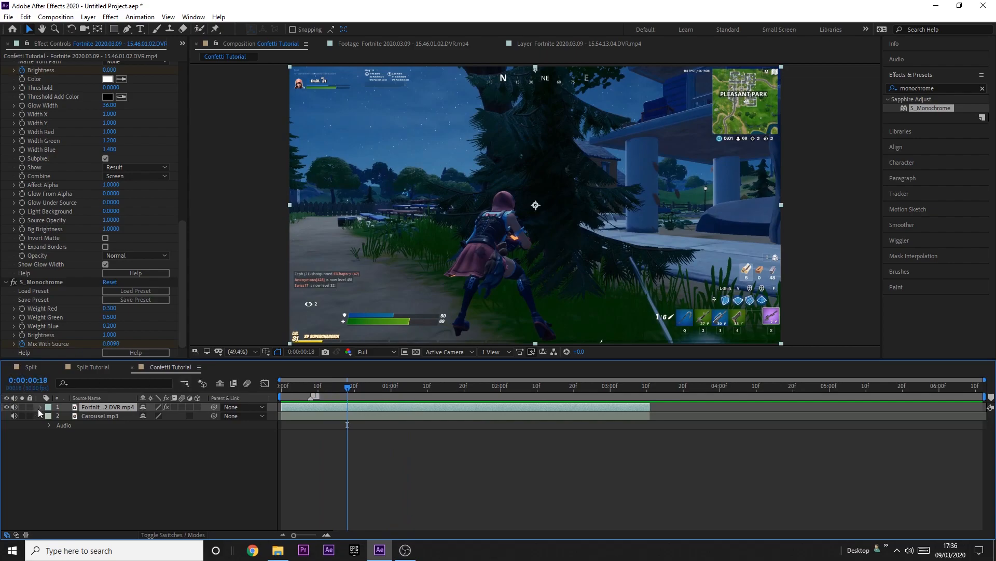
{"action": "left_click", "coordinate": [40, 407]}
{"action": "left_click", "coordinate": [50, 425]}
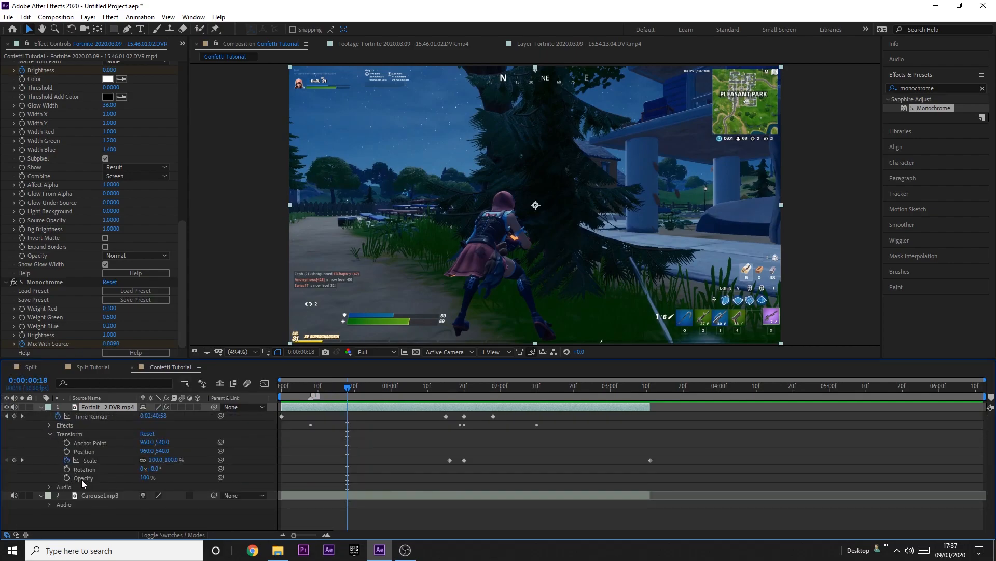
{"action": "left_click_drag", "start_coordinate": [347, 388], "coordinate": [276, 394]}
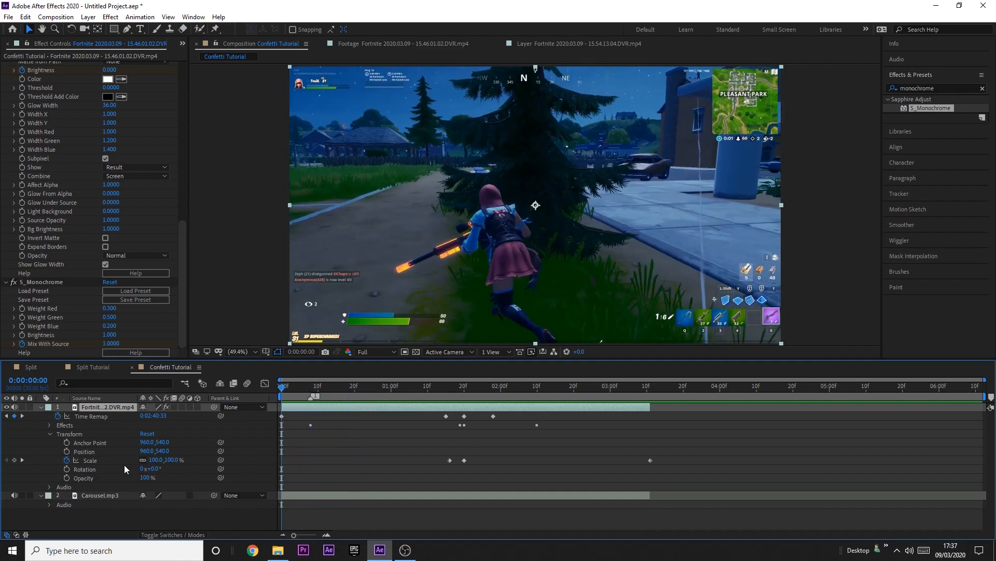
{"action": "left_click", "coordinate": [67, 477]}
Add an Opacity keyframe of 30% to the Fortnite clip at 0:00:01:06.
{"action": "left_click_drag", "start_coordinate": [286, 393], "coordinate": [410, 400]}
{"action": "left_click", "coordinate": [145, 477]}
{"action": "type", "text": "30"}
{"action": "key", "text": "Return"}
Hold the reduced Opacity with a keyframe at 0:00:01:19 and set Opacity to 100% at 0:00:01:20.
{"action": "left_click_drag", "start_coordinate": [413, 387], "coordinate": [460, 398]}
{"action": "left_click", "coordinate": [14, 478]}
{"action": "key", "text": "Page_Down"}
{"action": "left_click", "coordinate": [144, 476]}
{"action": "key", "text": "Return"}
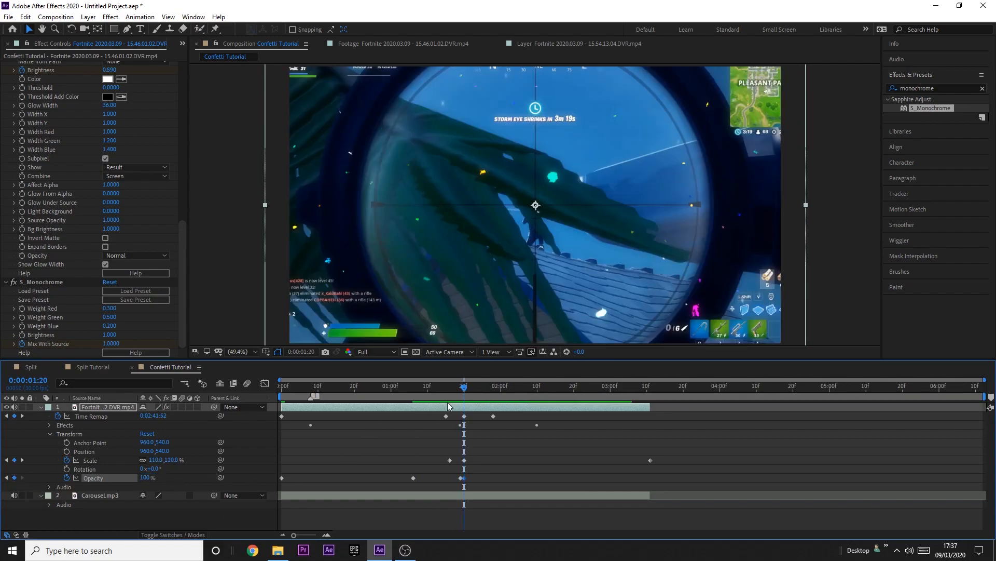
{"action": "left_click_drag", "start_coordinate": [396, 392], "coordinate": [210, 379]}
{"action": "key", "text": "space"}
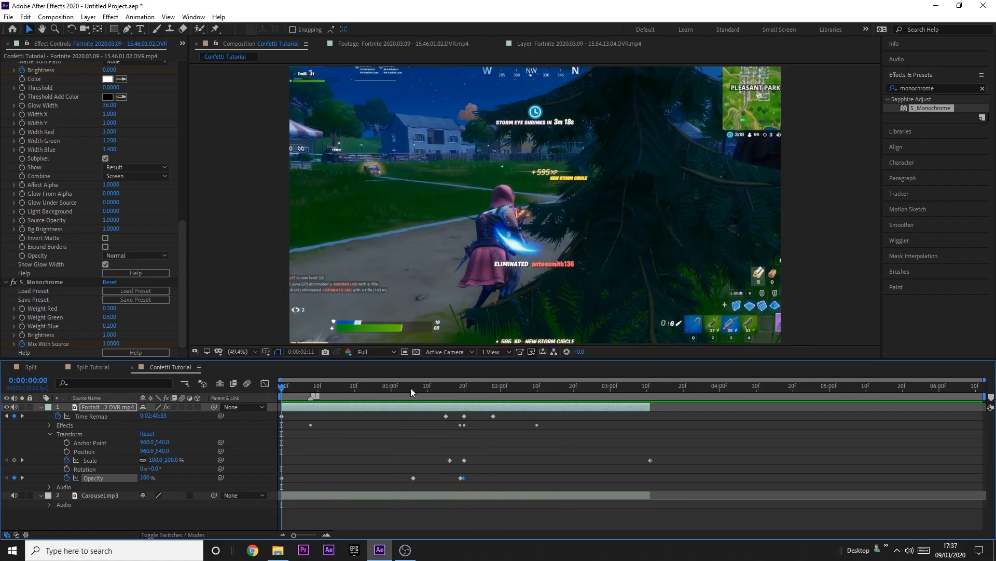
Move the first Opacity keyframe to about 0:00:00:06 and the 30% keyframe to about 0:00:01:15, and preview the fade.
{"action": "left_click", "coordinate": [410, 388]}
{"action": "left_click_drag", "start_coordinate": [281, 477], "coordinate": [303, 477]}
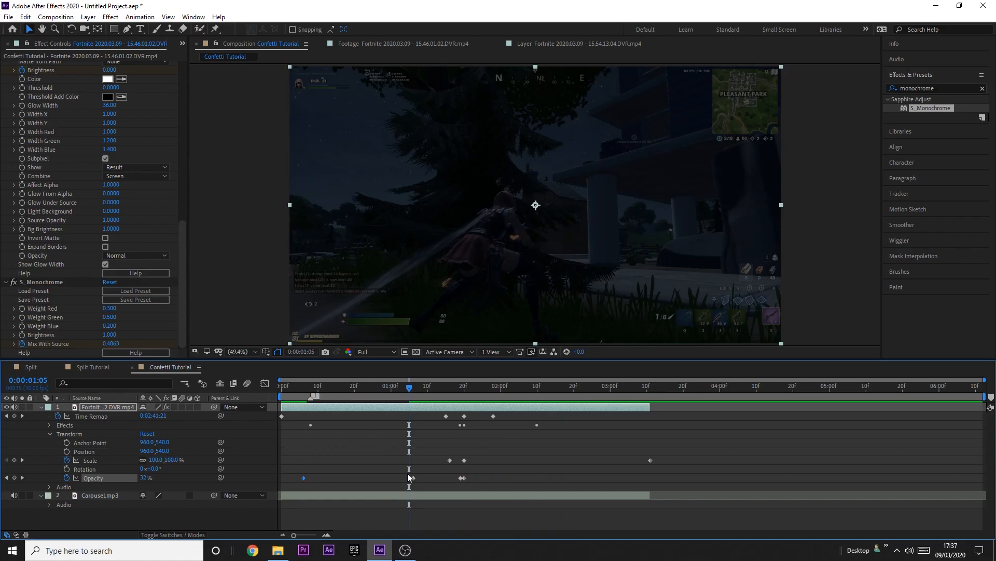
{"action": "left_click_drag", "start_coordinate": [413, 478], "coordinate": [448, 478]}
{"action": "key", "text": "space"}
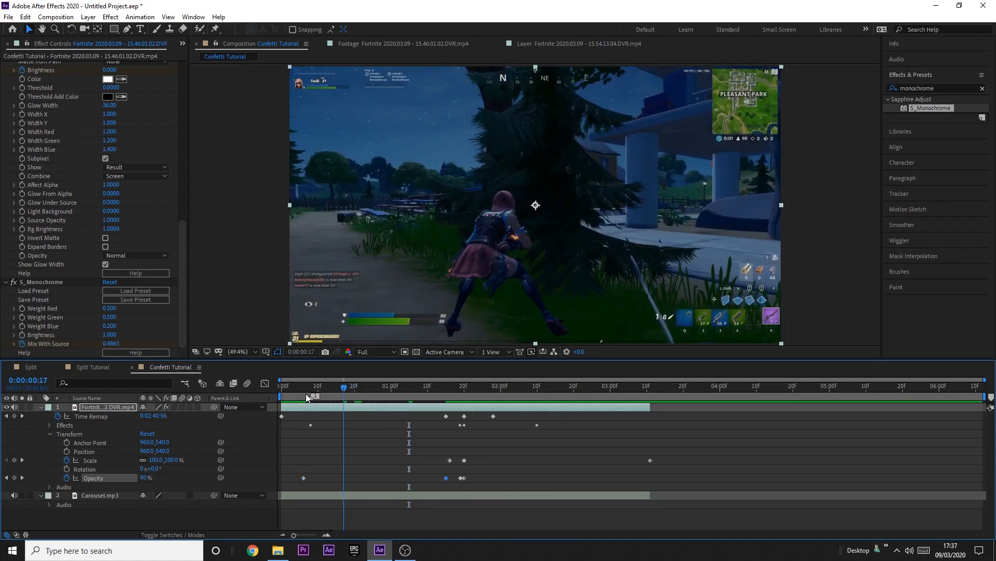